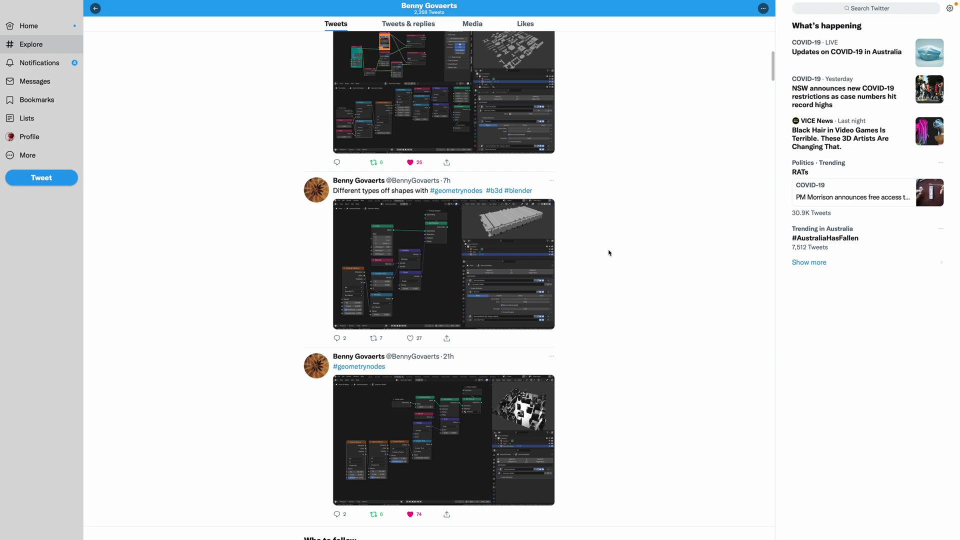
- Examine the geometry node setups in the three posted Blender screenshots on the Twitter profile
scroll(601, 256, up, 1)
scroll(601, 267, up, 2)
scroll(602, 263, down, 3)
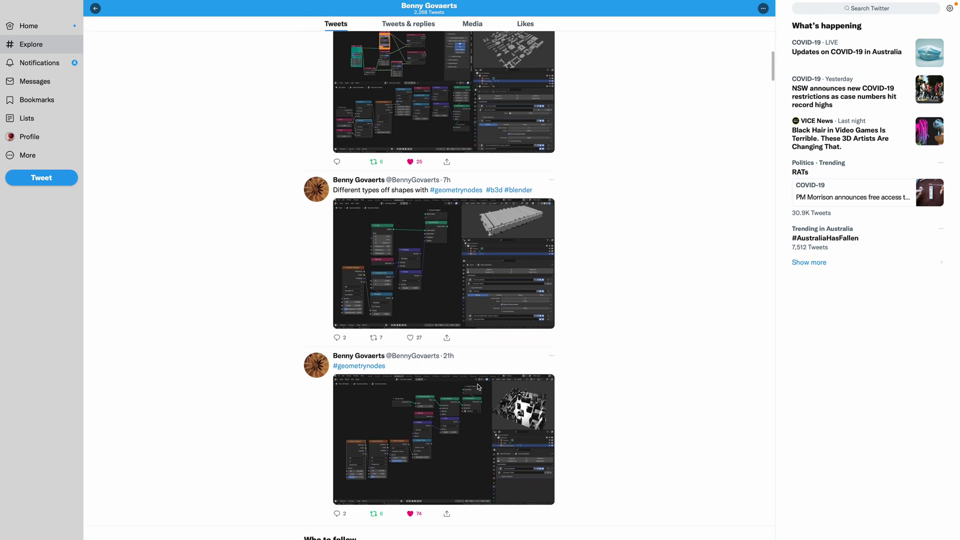
click(477, 387)
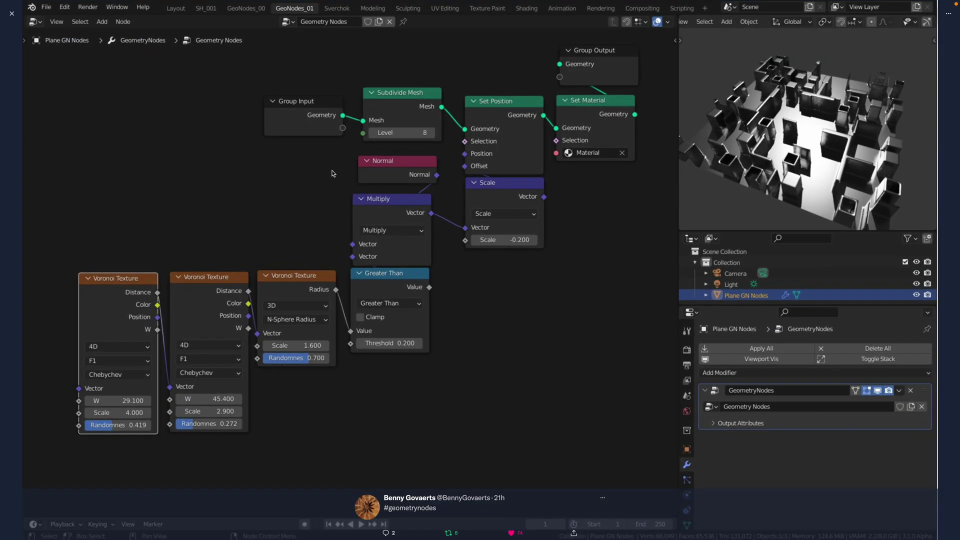
click(11, 14)
scroll(391, 202, up, 1)
click(392, 202)
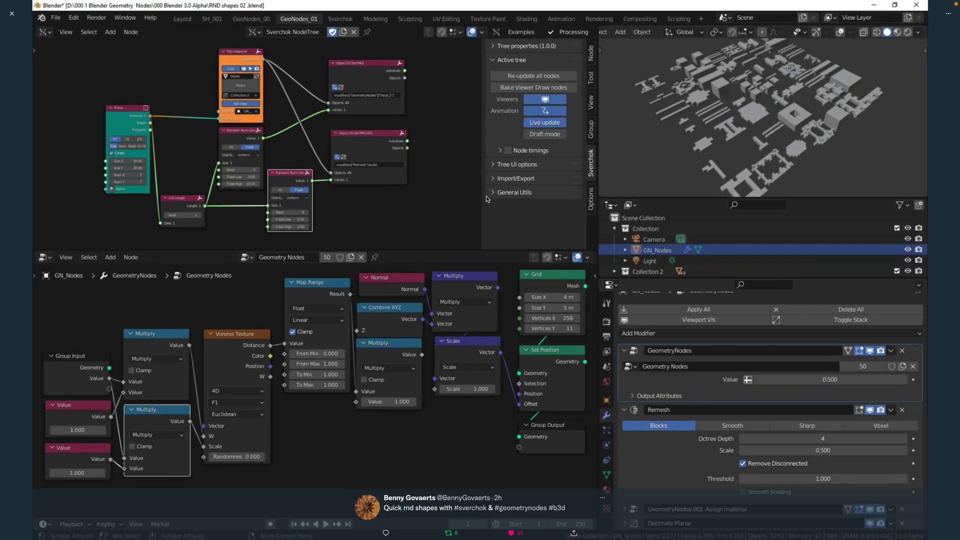
click(12, 14)
click(471, 282)
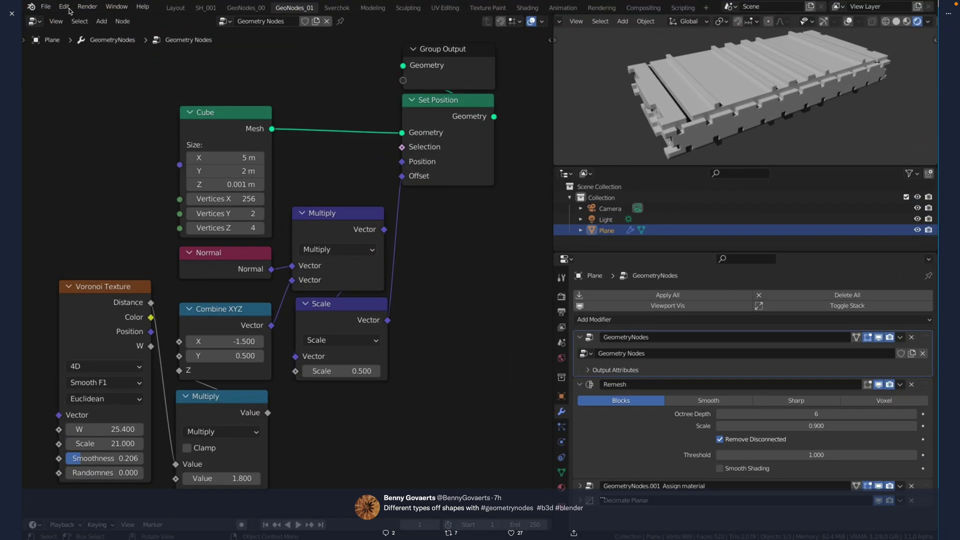
click(14, 14)
- Switch to Blender and replace all of the default scene objects with a new cube mesh
key(ctrl+Right)
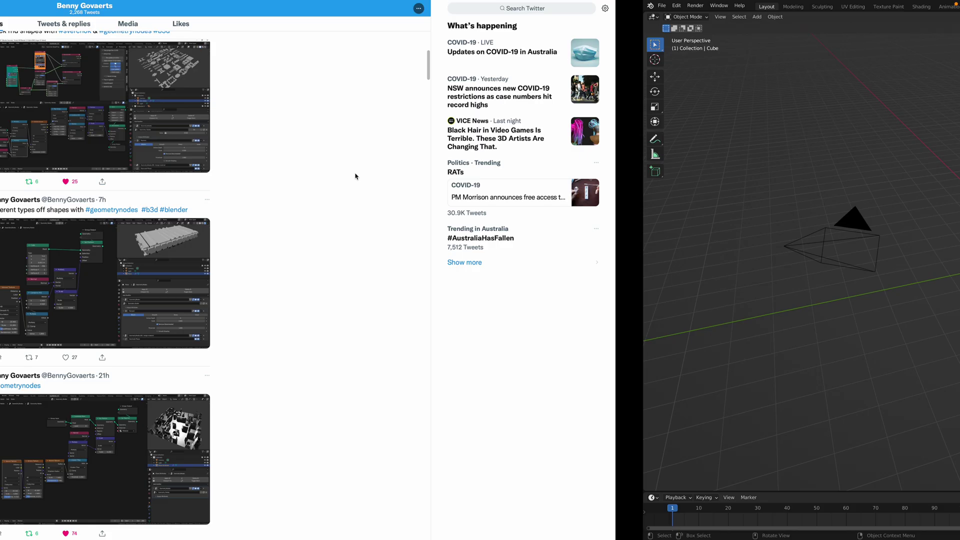
key(a)
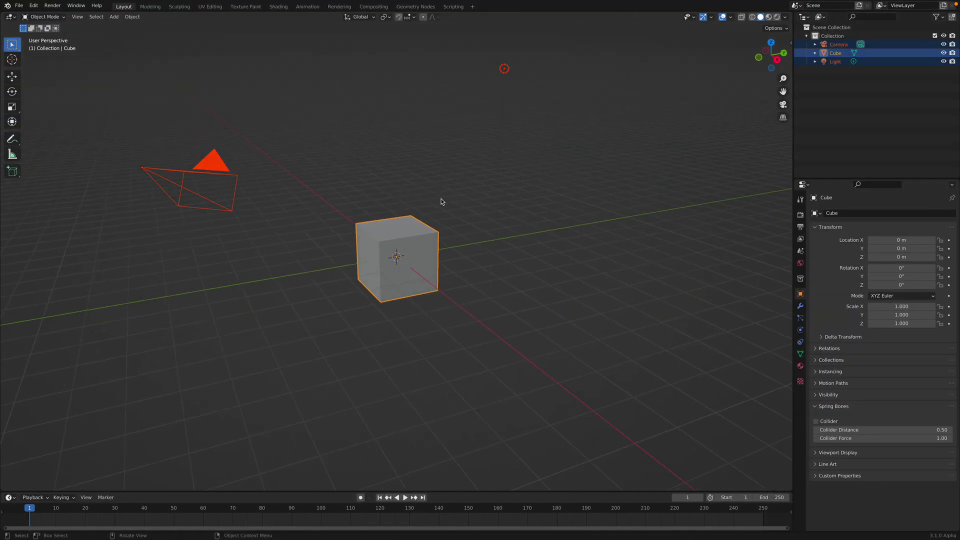
key(Delete)
key(shift+a)
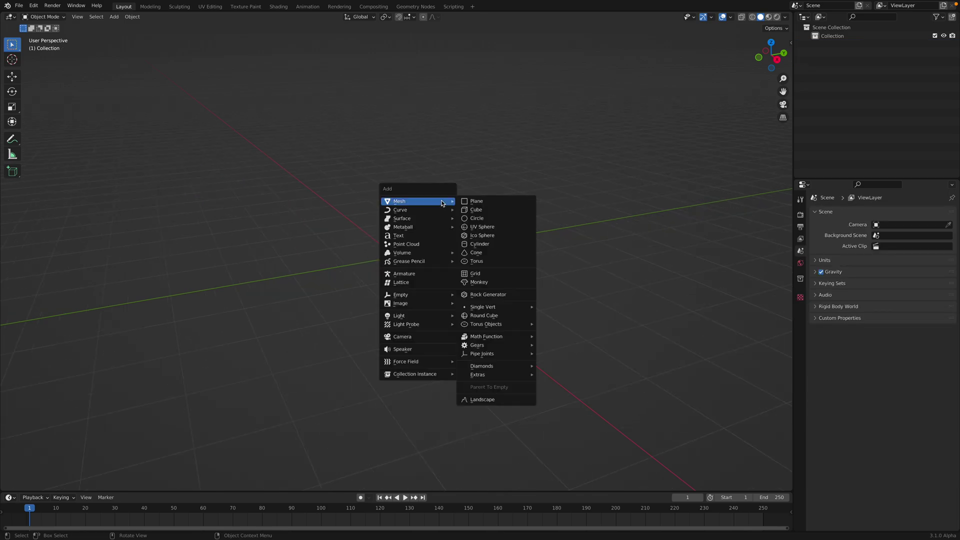
click(481, 208)
scroll(448, 214, down, 1)
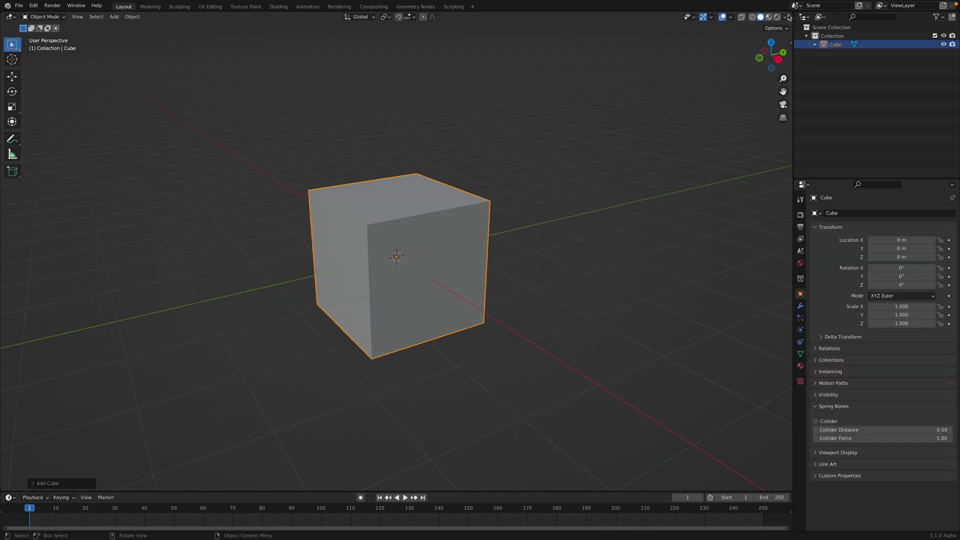
- Split the 3D viewport horizontally and turn the upper area into a Shader Editor
drag(789, 12, 225, 210)
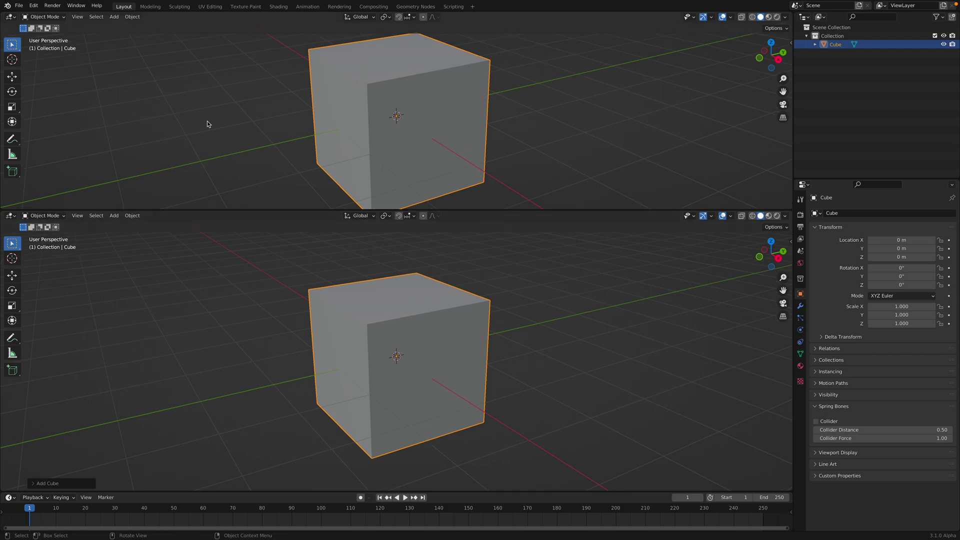
click(7, 18)
click(30, 89)
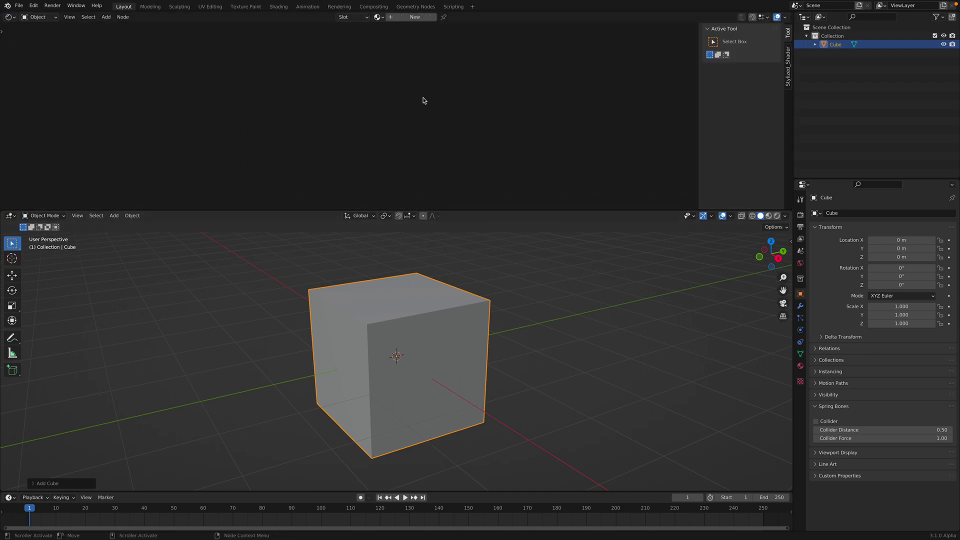
- Give the cube a new material and add a Voronoi Texture node beside the Principled BSDF
click(800, 362)
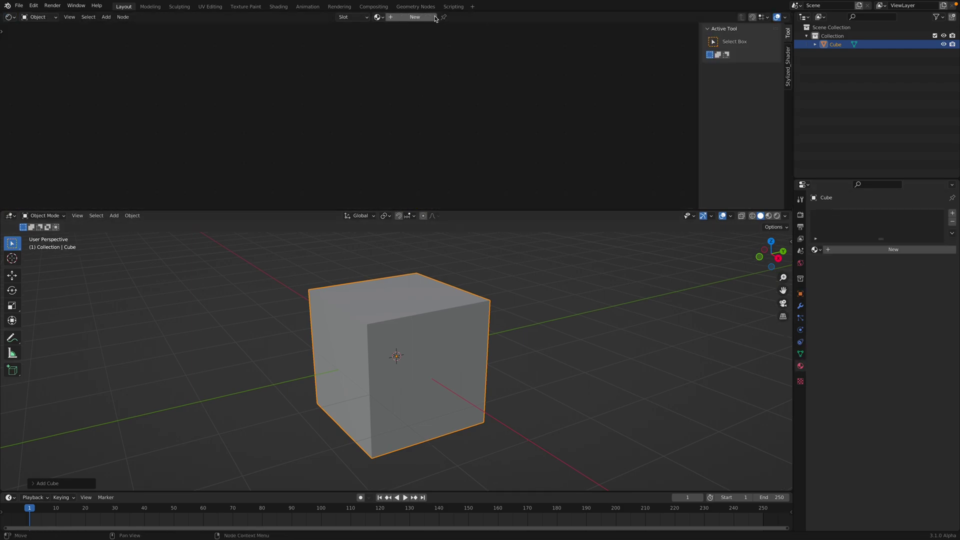
click(415, 17)
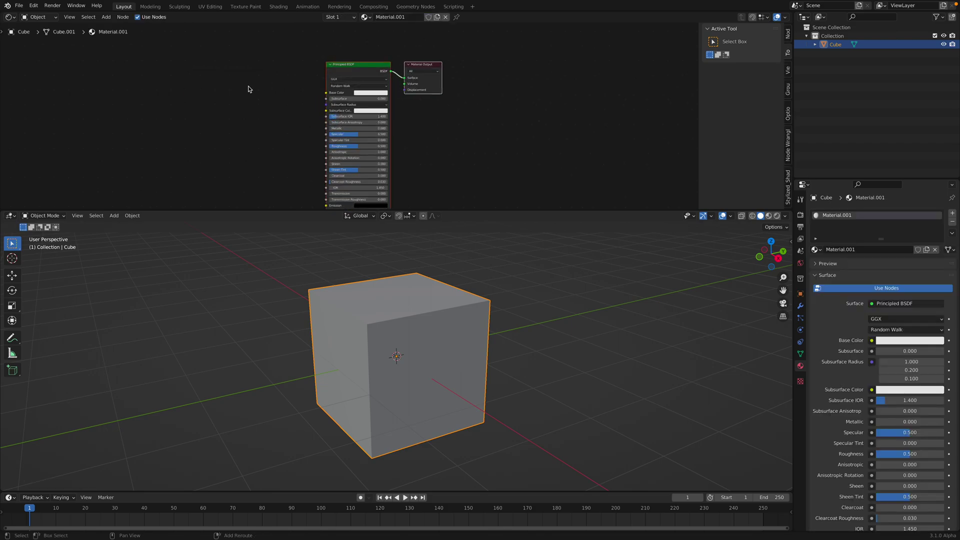
key(shift+a)
text(vor)
key(Return)
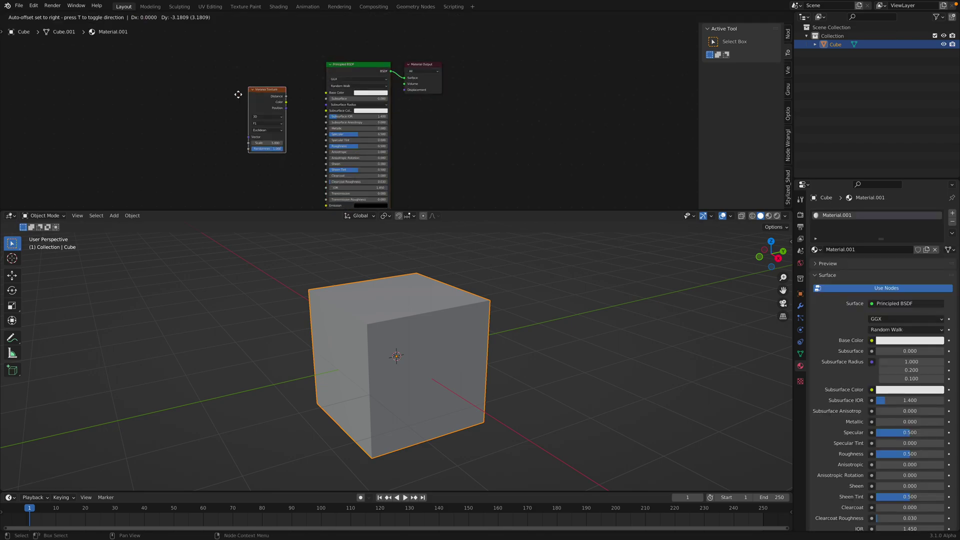
click(226, 106)
- Connect the Voronoi Texture's Distance output to Base Color and show the cube in Material Preview shading
drag(274, 210, 274, 265)
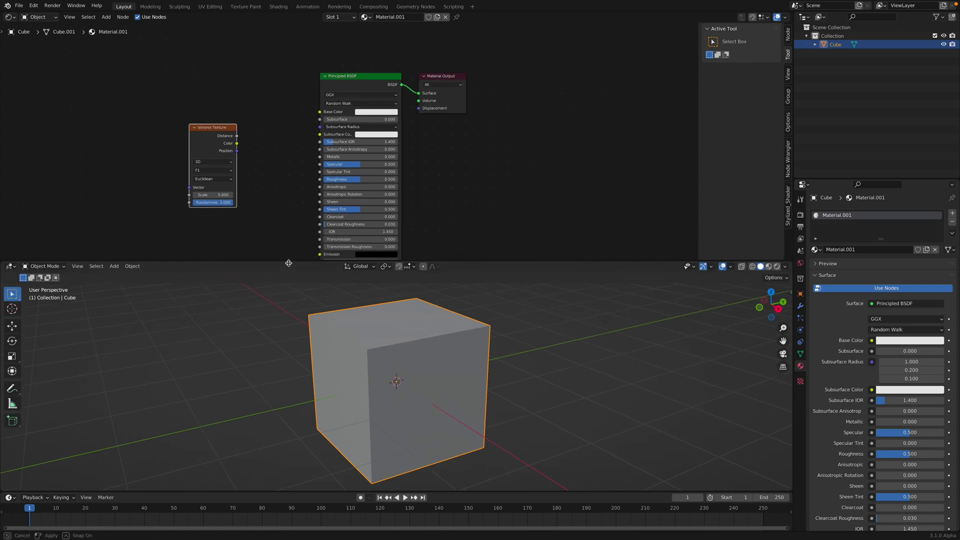
scroll(273, 171, up, 2)
scroll(273, 171, up, 1)
middle_drag(274, 171, 283, 163)
drag(243, 116, 290, 90)
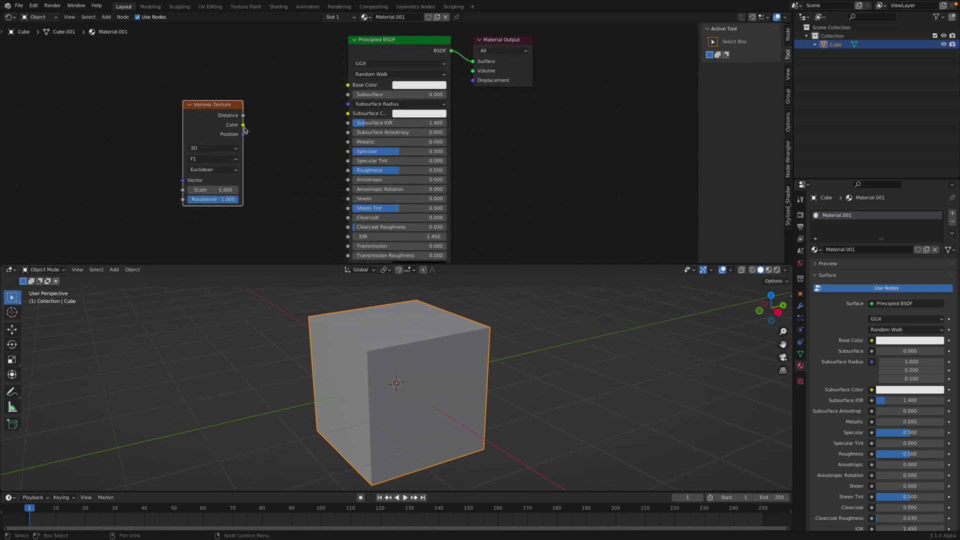
middle_drag(553, 294, 563, 298)
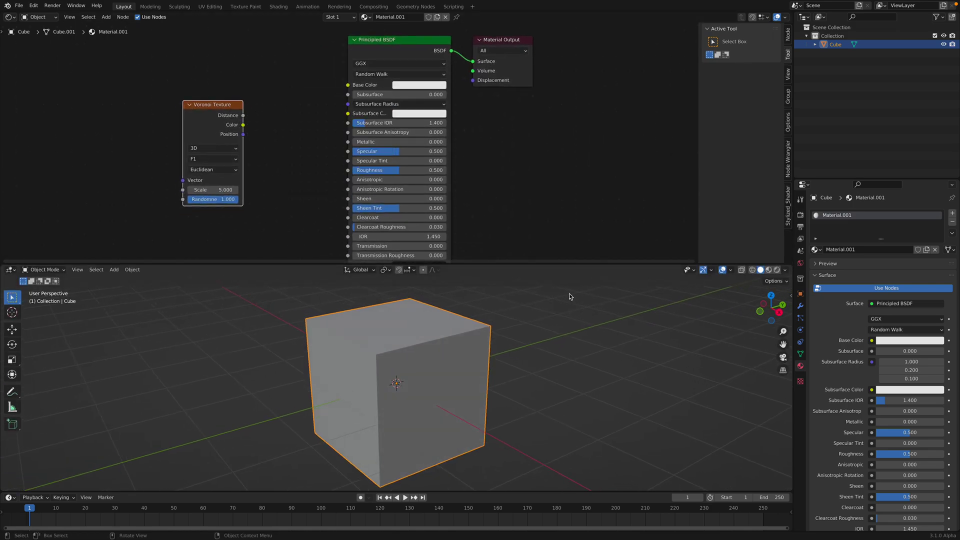
drag(243, 115, 347, 85)
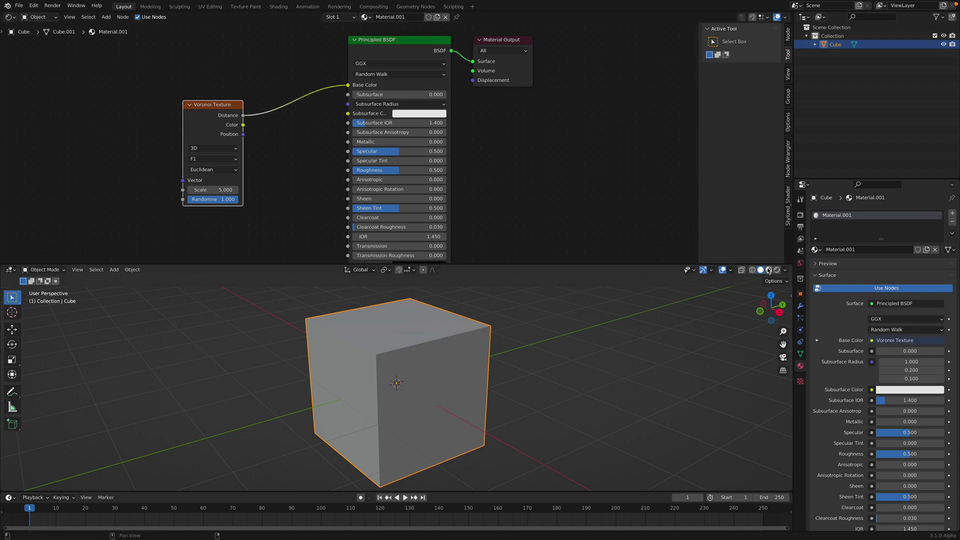
click(768, 270)
mouse_move(600, 343)
middle_down()
mouse_move(634, 343)
mouse_move(433, 348)
mouse_move(440, 373)
mouse_move(451, 331)
mouse_move(537, 337)
mouse_move(484, 374)
mouse_move(401, 354)
mouse_move(437, 345)
middle_up()
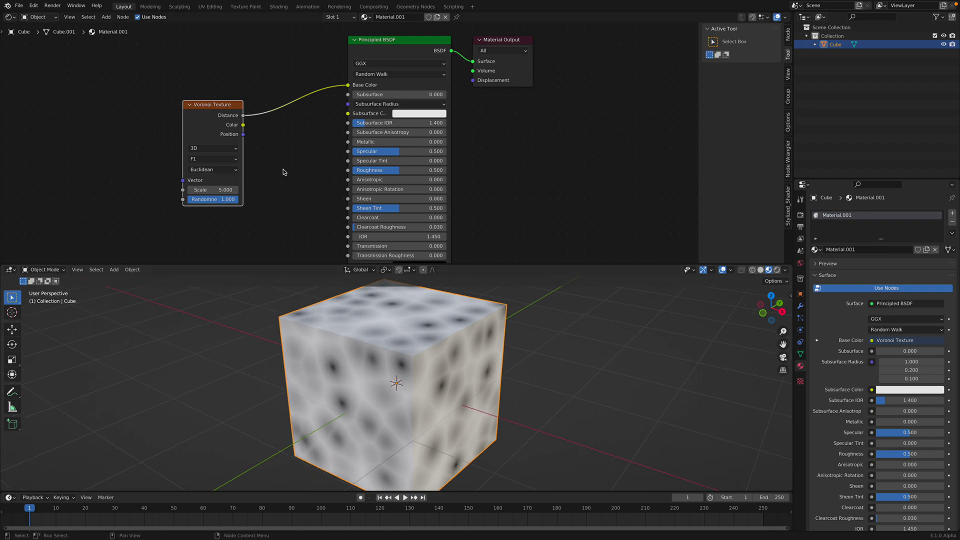
- Connect the Voronoi Texture's Color output to the Principled BSDF's Base Color and inspect the cube
drag(244, 125, 263, 120)
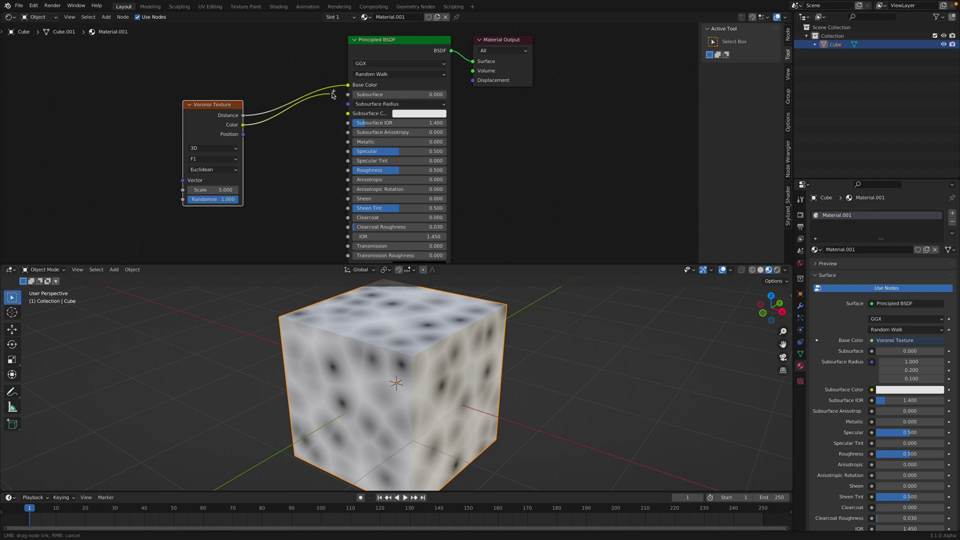
drag(344, 88, 346, 86)
middle_drag(403, 331, 465, 320)
scroll(371, 348, down, 4)
- Connect the Voronoi Texture's Position output to Base Color and reposition the texture node
drag(243, 134, 350, 87)
drag(227, 107, 265, 94)
middle_drag(424, 384, 502, 340)
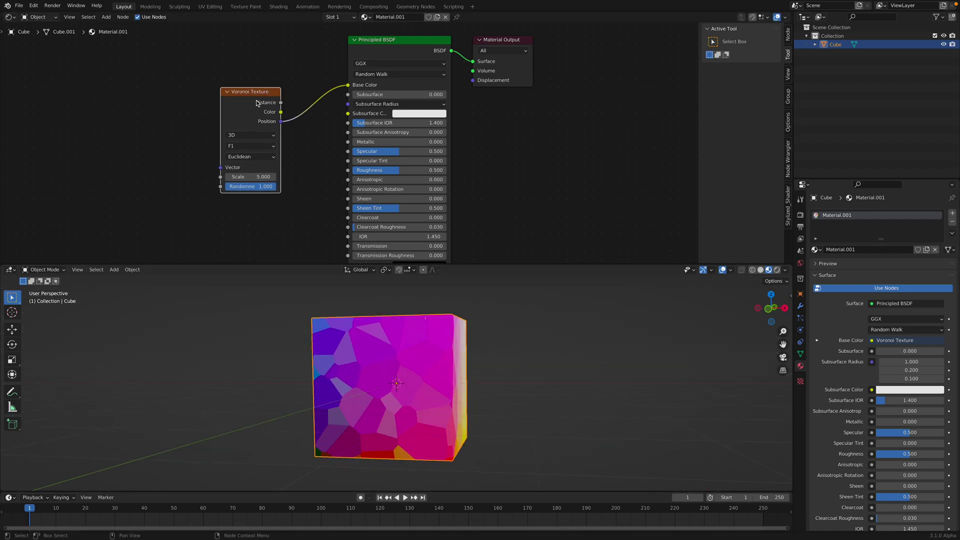
drag(257, 99, 246, 96)
scroll(275, 102, down, 1)
middle_drag(277, 99, 222, 104)
- Save the Blender file to the Desktop as gm_voronoi_001.blend
key(super+s)
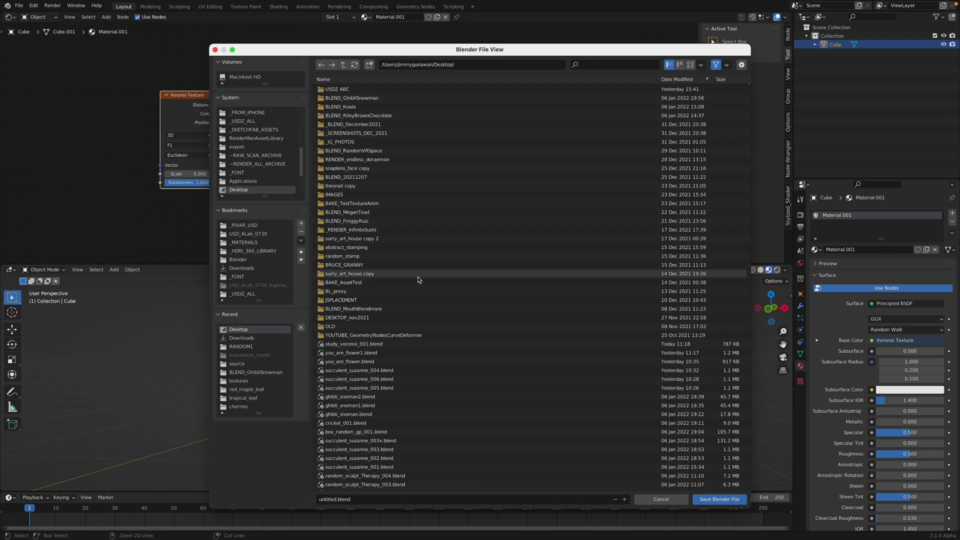
click(326, 498)
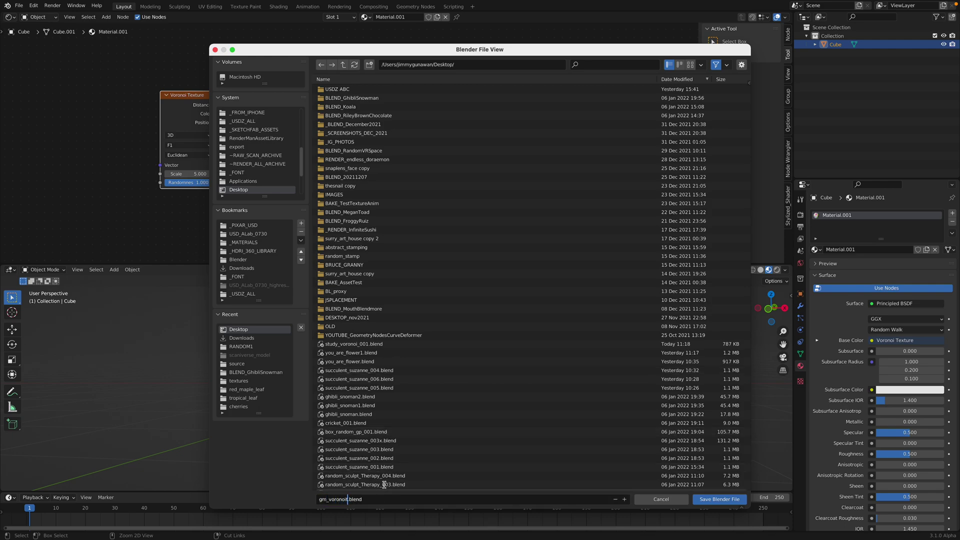
text(gm_voronoi_001)
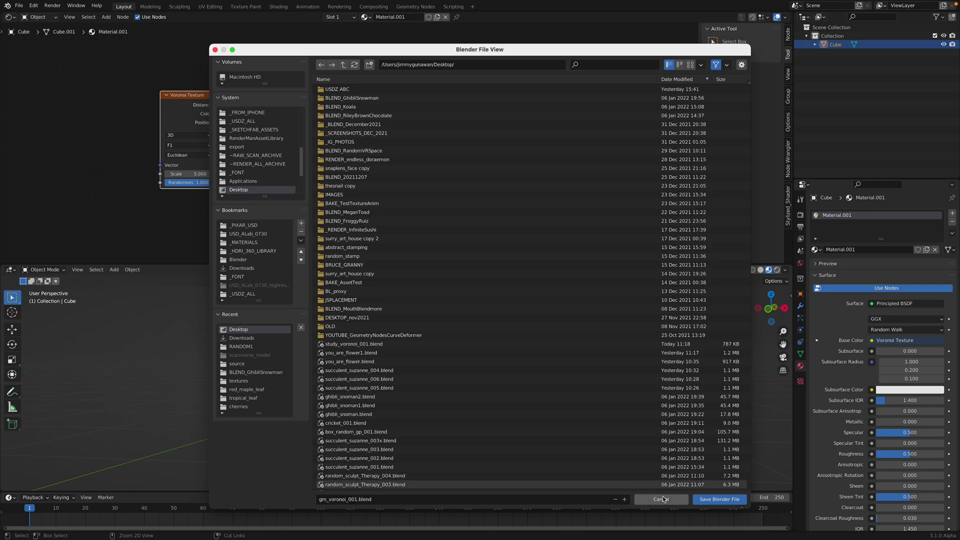
click(718, 499)
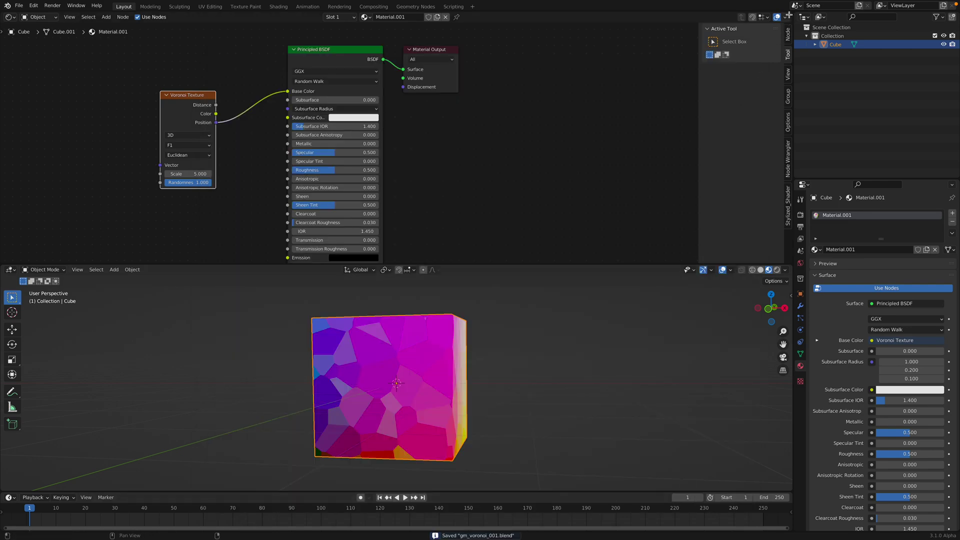
- Split the Shader Editor vertically, turn the new area into a Geometry Node Editor and hide the Shader Editor's sidebar
drag(784, 16, 488, 20)
middle_drag(395, 310, 381, 348)
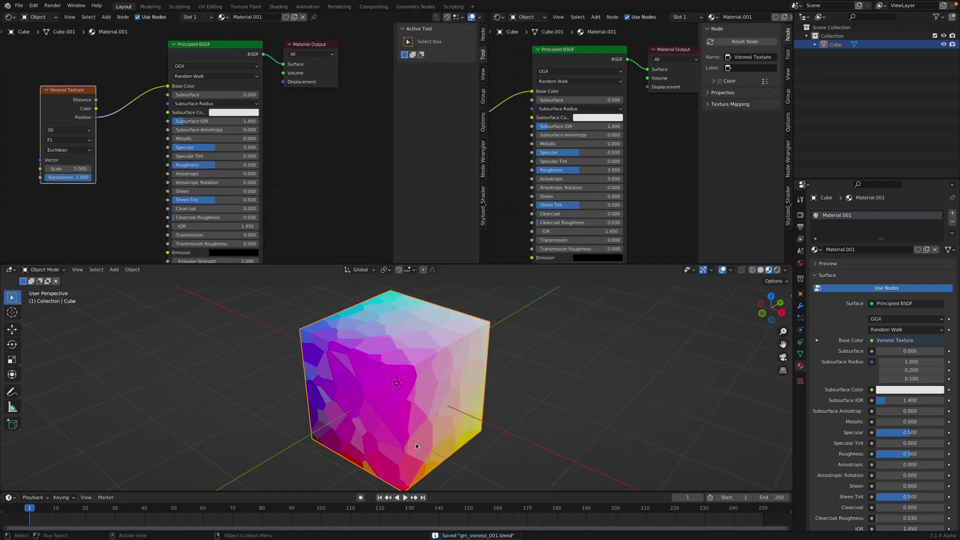
middle_drag(730, 301, 736, 301)
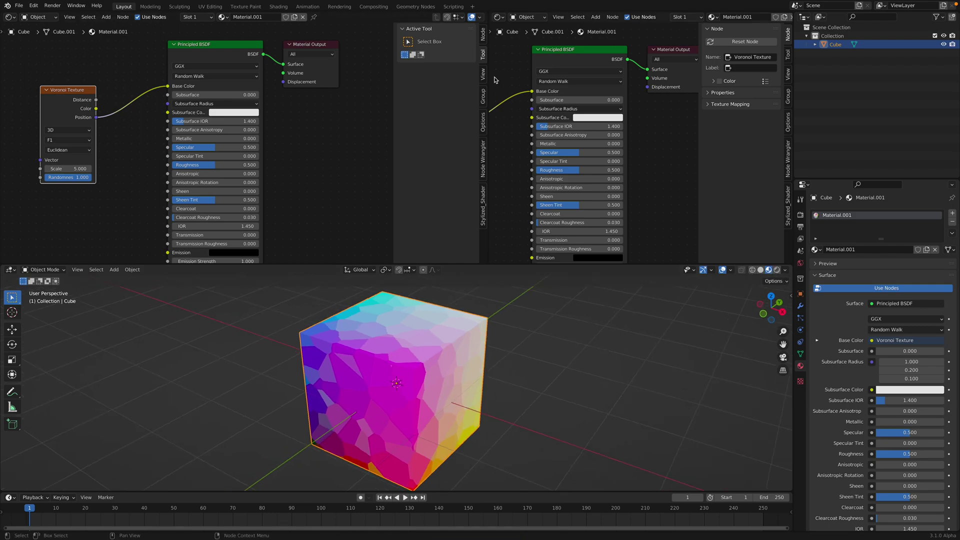
click(800, 306)
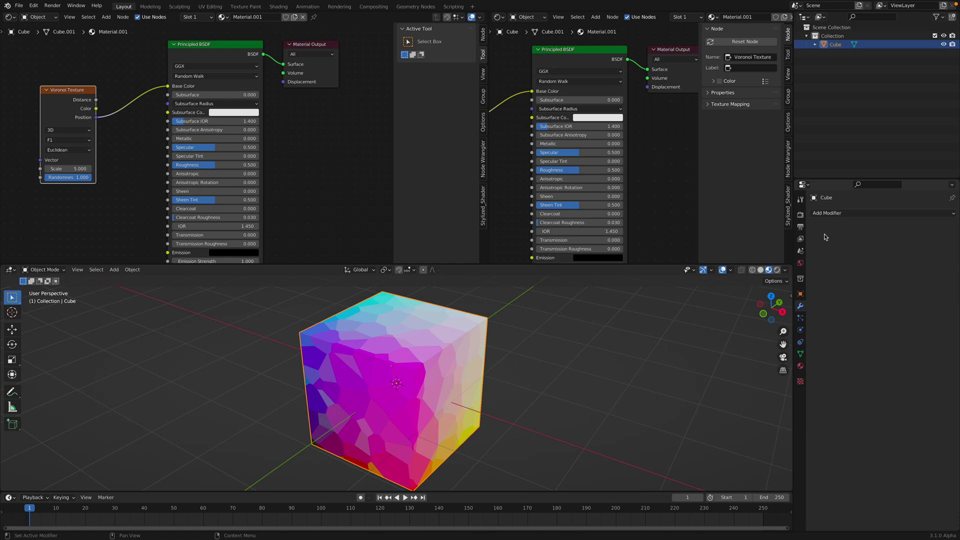
click(498, 17)
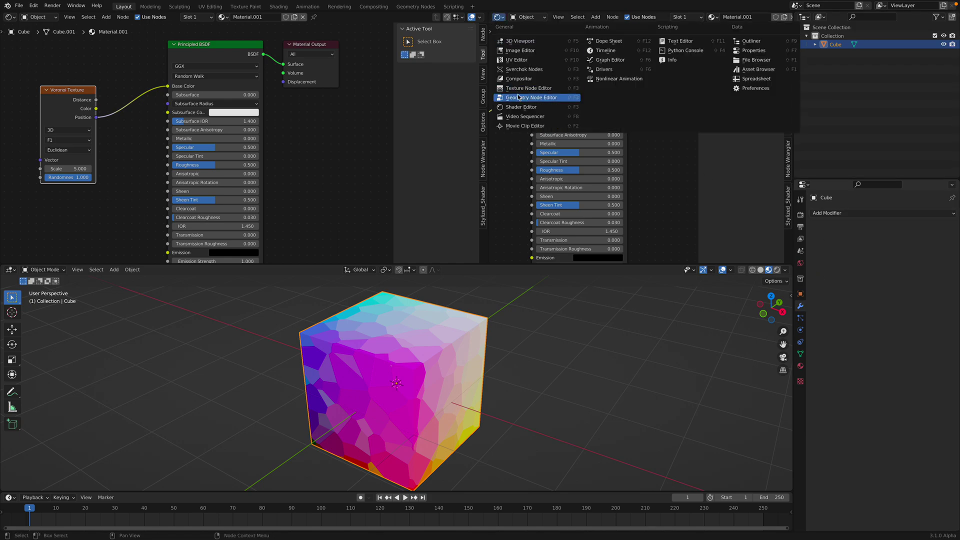
click(534, 98)
key(n)
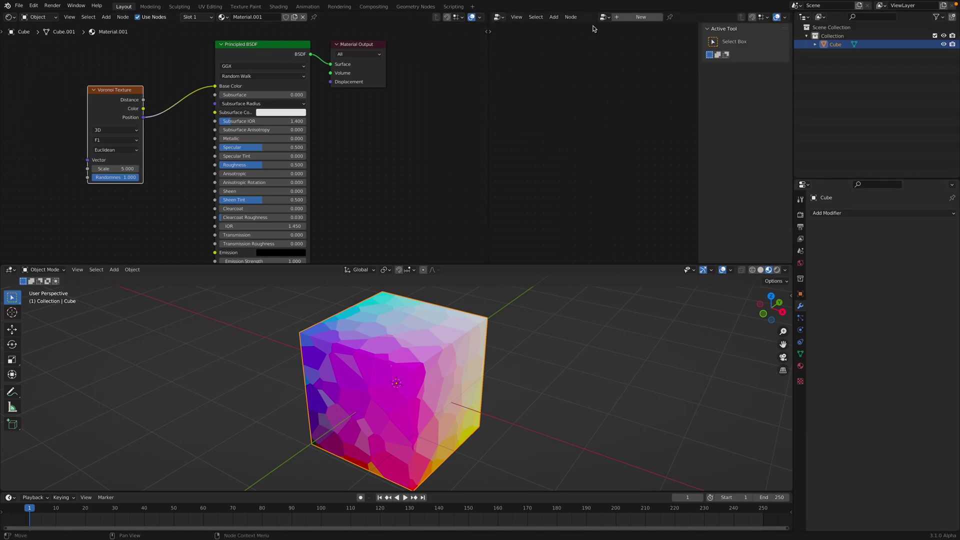
- Create a new geometry node tree on the cube and add a Voronoi Texture node below Group Input
click(620, 19)
drag(489, 75, 319, 78)
middle_drag(432, 99, 439, 73)
key(shift+a)
click(455, 188)
text(voro)
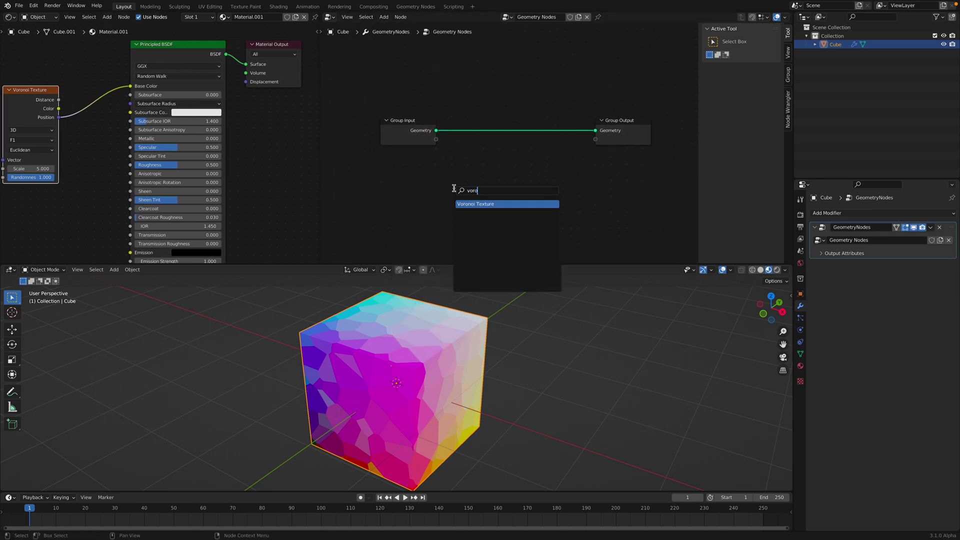
key(Return)
click(391, 156)
- Save the file and hide the Geometry Node Editor's sidebar
scroll(407, 166, down, 3)
middle_drag(226, 117, 235, 145)
scroll(240, 145, down, 3)
scroll(302, 154, up, 1)
key(ctrl+s)
scroll(450, 158, down, 1)
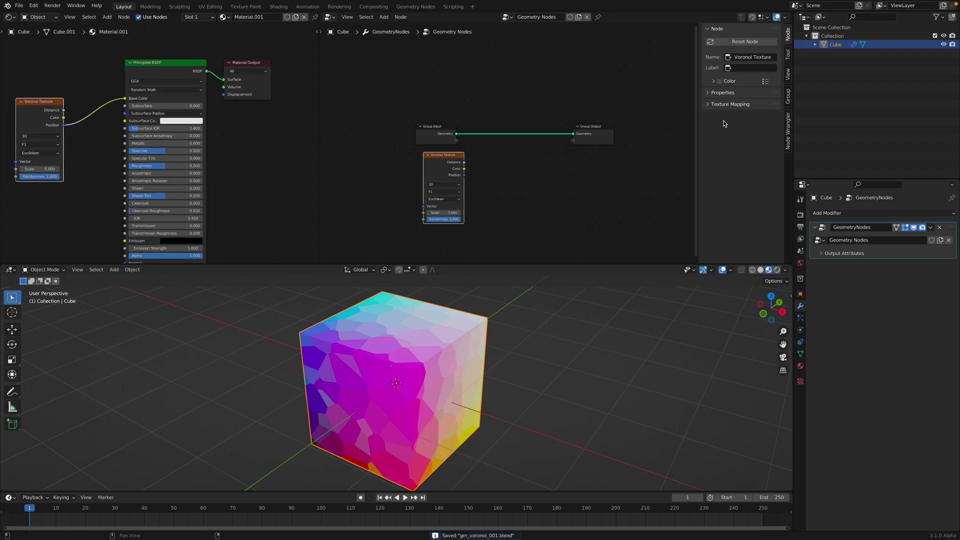
key(n)
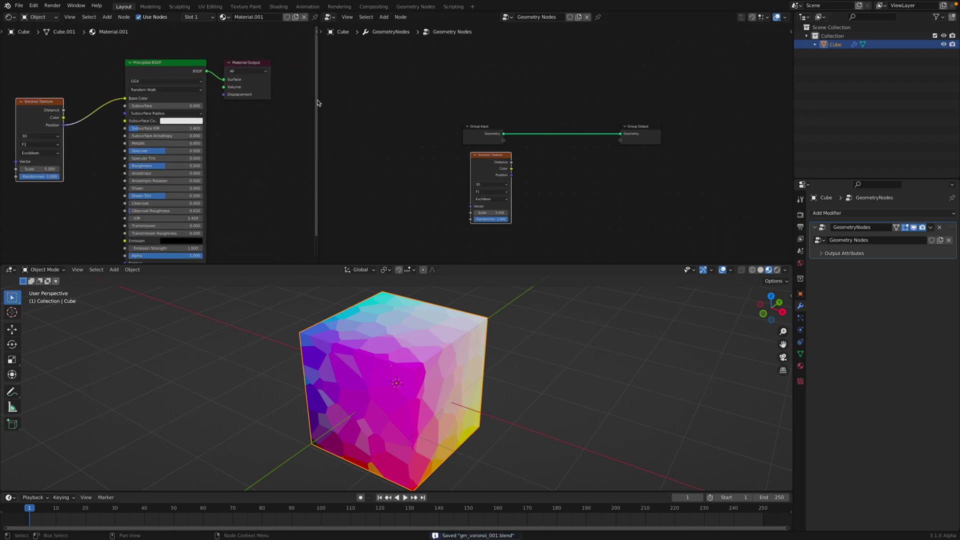
- Widen the Shader Editor area and move the Group Input and Voronoi Texture geometry nodes apart
drag(319, 99, 393, 99)
middle_drag(409, 337, 428, 375)
drag(519, 138, 490, 128)
scroll(495, 136, up, 1)
drag(516, 163, 540, 156)
scroll(491, 161, up, 1)
- Add a Cube mesh primitive node on the link between Group Input and Group Output
key(shift+a)
text(s)
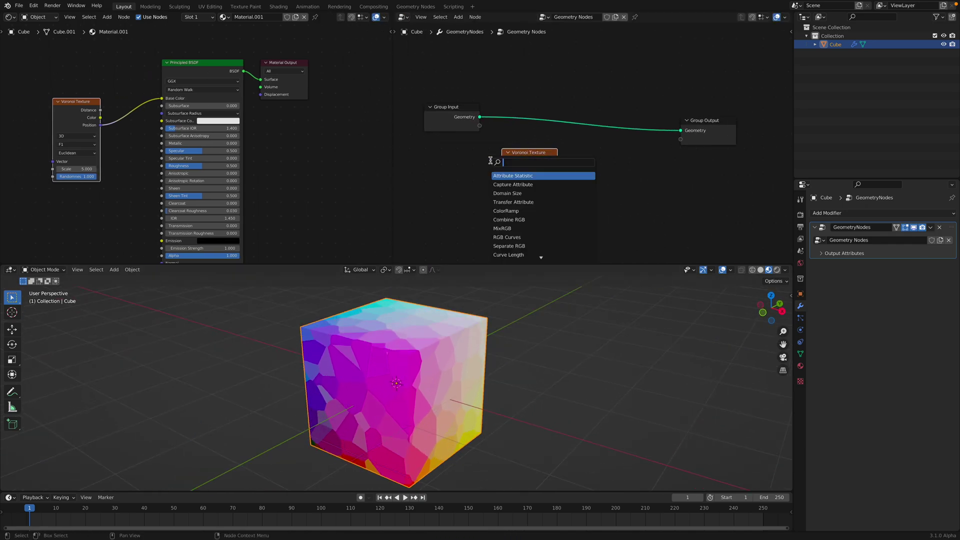
text(cub)
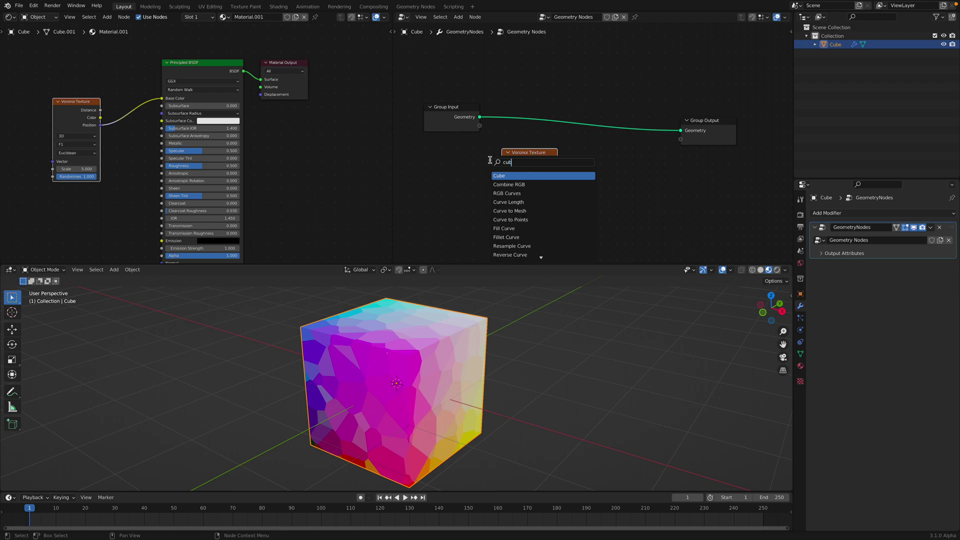
key(Return)
click(520, 98)
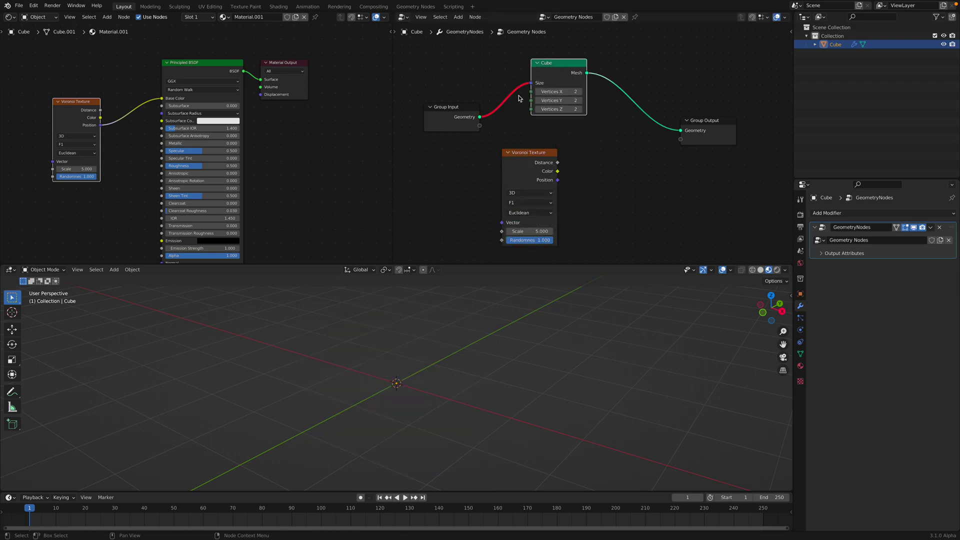
- Disconnect Group Input from the Cube node's Size input and save the file
drag(530, 83, 497, 106)
key(ctrl+s)
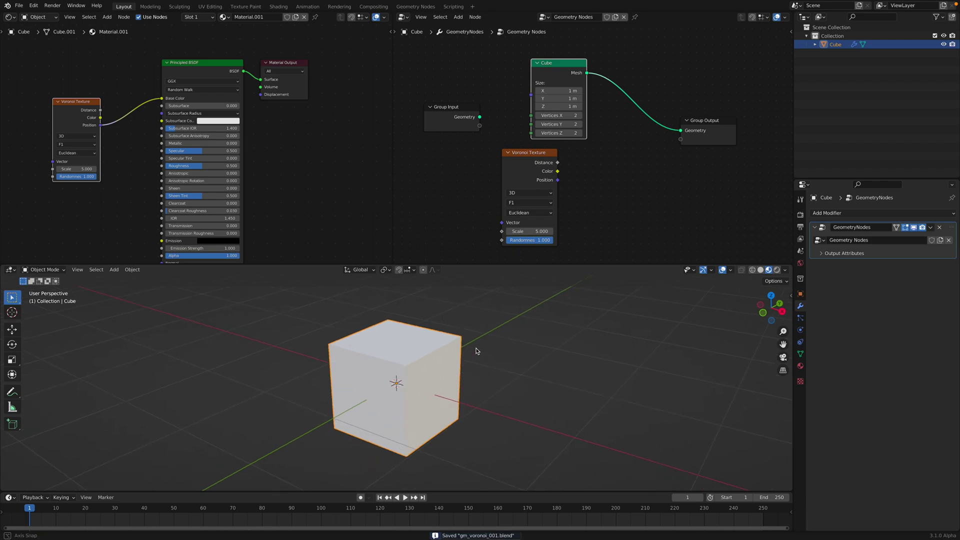
- Add a second Geometry Nodes modifier to the cube and name its new node tree assign_material
click(913, 218)
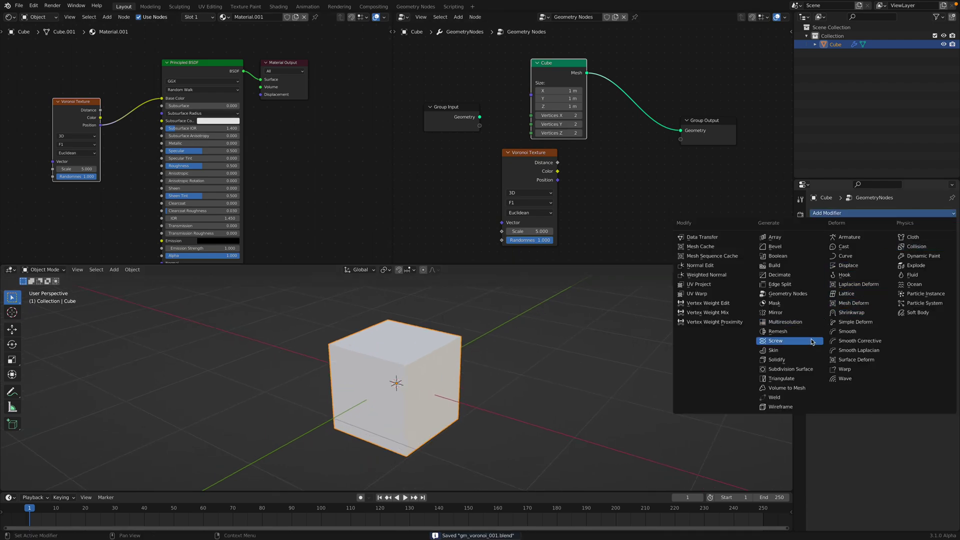
click(809, 294)
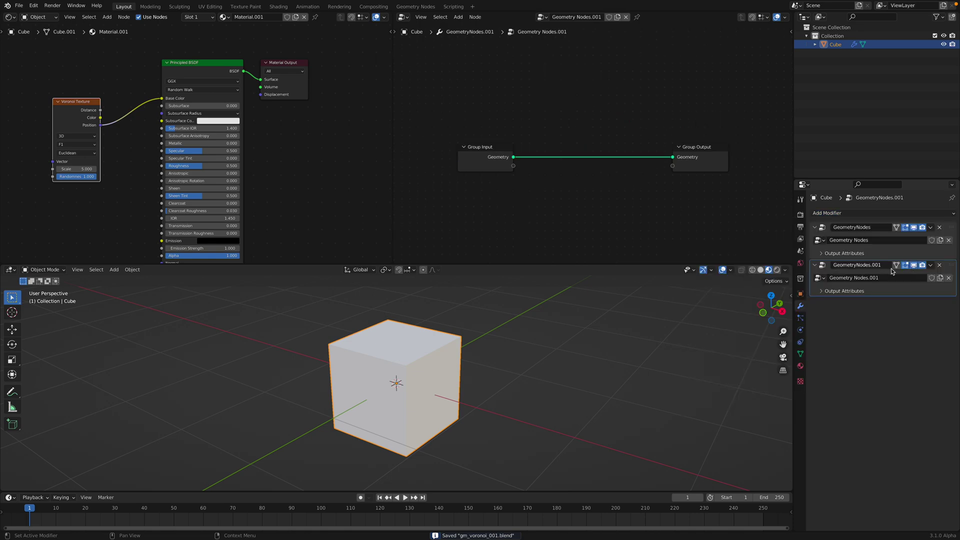
click(883, 281)
click(609, 45)
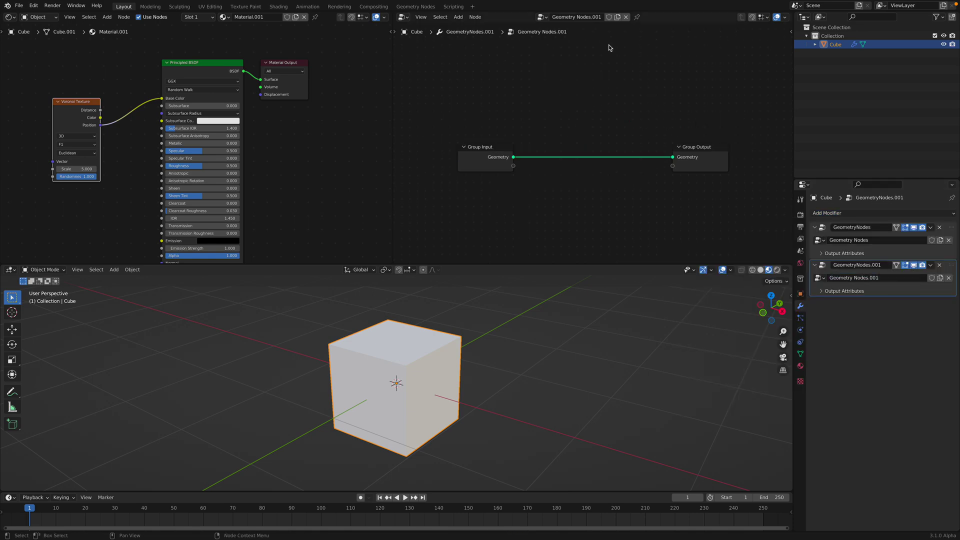
double_click(586, 18)
text(a)
key(Return)
- Insert a Set Material node between Group Input and Group Output and assign Material.001 to it
key(shift+a)
click(553, 137)
text(set)
click(574, 167)
click(578, 162)
click(566, 171)
click(583, 191)
middle_drag(435, 366, 403, 370)
scroll(89, 124, up, 2)
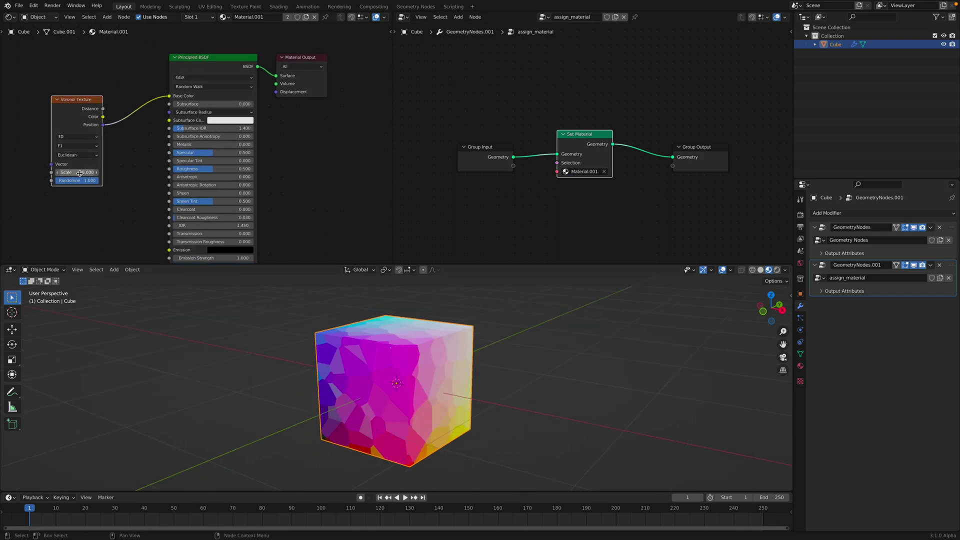
- Set the shader Voronoi Texture's scale to 3, connect its Color output to Base Color, and save the file
drag(79, 172, 65, 173)
drag(106, 123, 169, 95)
key(ctrl+s)
drag(579, 147, 585, 156)
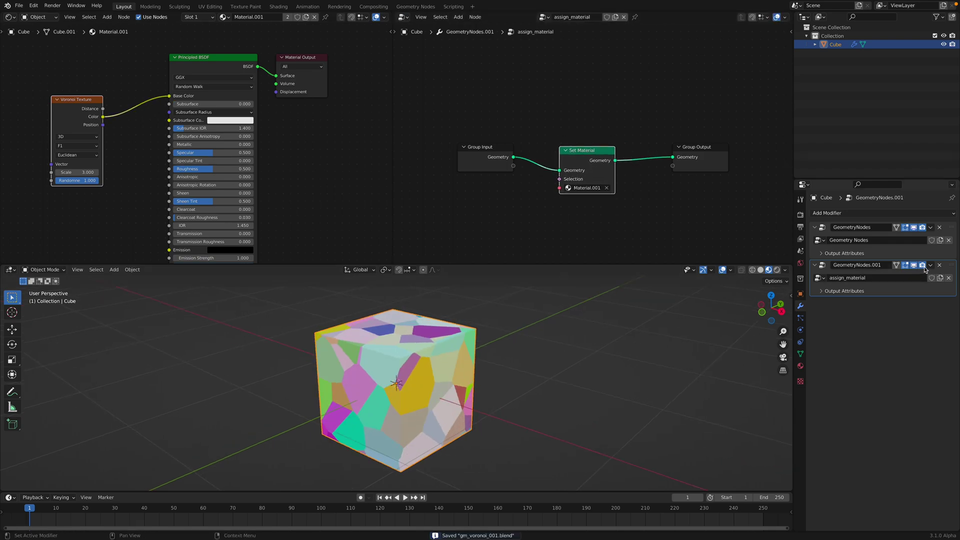
- Switch back to the first Geometry Nodes modifier's node tree and save the file
click(949, 231)
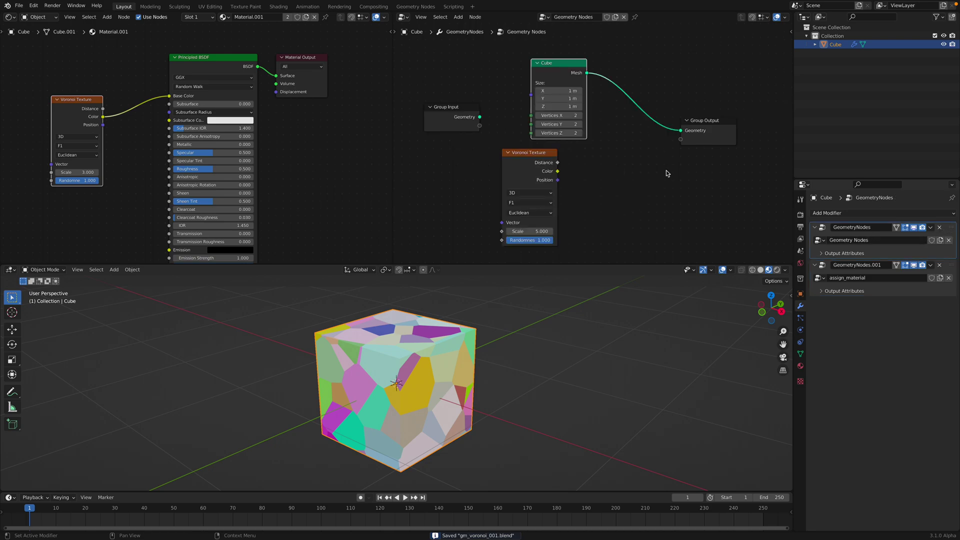
mouse_move(550, 88)
mouse_down()
mouse_move(550, 105)
mouse_move(588, 103)
mouse_move(582, 93)
mouse_move(554, 105)
mouse_up()
click(588, 100)
key(Escape)
key(ctrl+s)
- Insert a Set Position node between the Cube node and Group Output, making room for it, and save the file
drag(563, 167, 542, 157)
scroll(589, 142, down, 1)
middle_drag(671, 129, 657, 132)
drag(687, 125, 713, 117)
key(shift+a)
click(624, 114)
text(set)
click(636, 137)
click(633, 123)
key(ctrl+s)
- Try offsetting the cube by -0.2 m on all axes with Set Position, and reset the offsets to 0 m
scroll(610, 110, up, 1)
drag(640, 123, 640, 117)
mouse_move(632, 154)
mouse_down()
mouse_move(642, 154)
mouse_move(622, 155)
mouse_up()
mouse_move(633, 162)
mouse_down()
mouse_move(620, 162)
mouse_move(638, 170)
mouse_up()
click(635, 170)
click(638, 155)
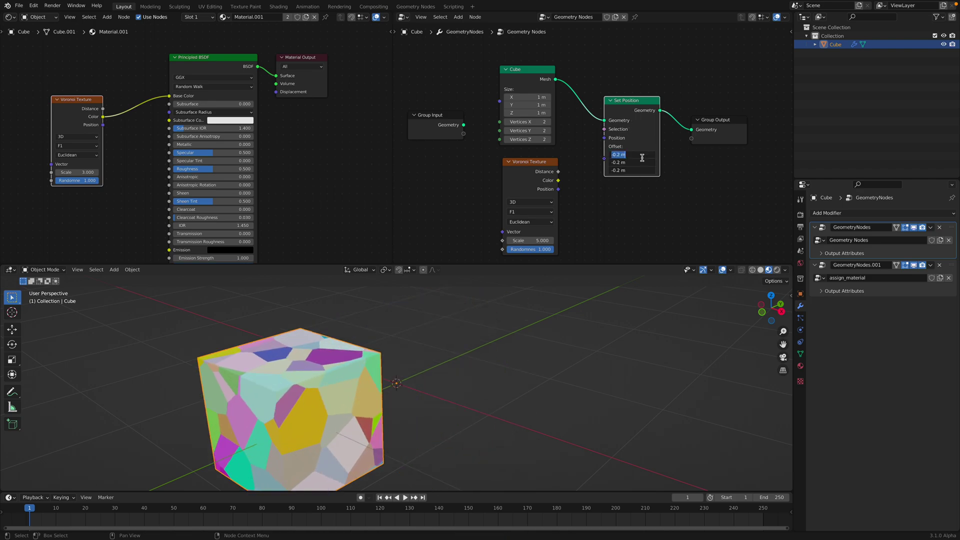
text(0)
key(Return)
- Connect the Voronoi Texture's Position output to the Position input of Set Position and save the file
drag(542, 172, 556, 190)
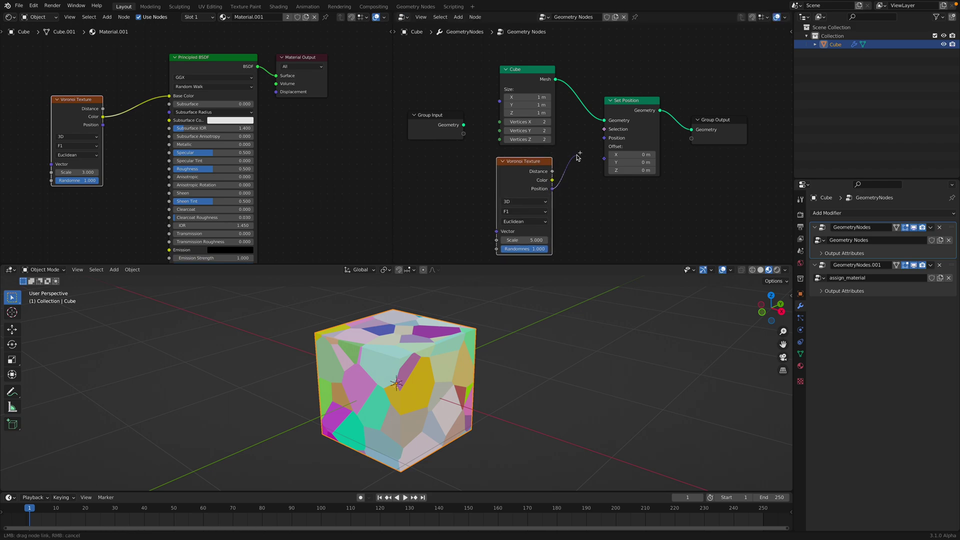
drag(600, 141, 604, 138)
middle_drag(484, 345, 465, 372)
key(ctrl+s)
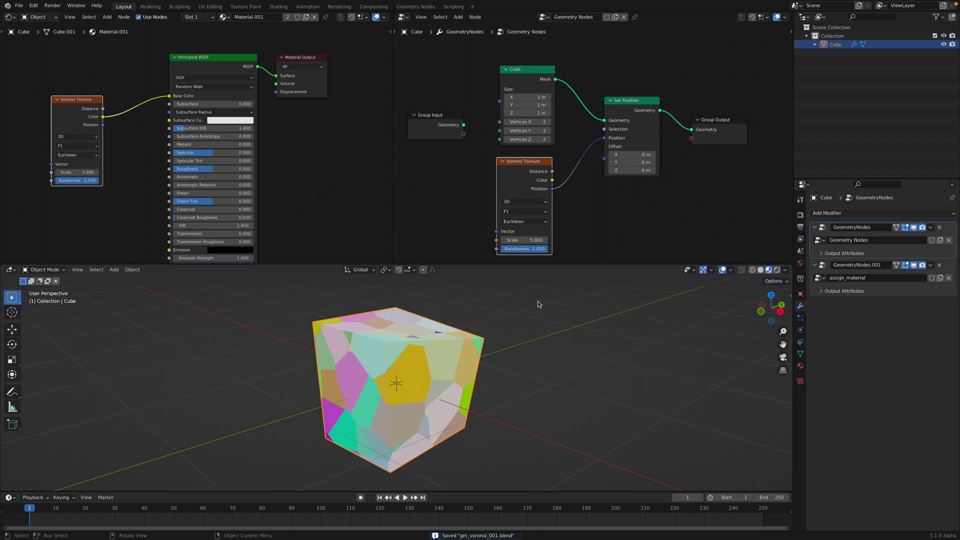
- Raise the Cube node's X, Y and Z vertices to 4 and then to 30, and save the file
drag(538, 126, 535, 140)
drag(532, 106, 530, 129)
text(4)
key(Return)
click(559, 130)
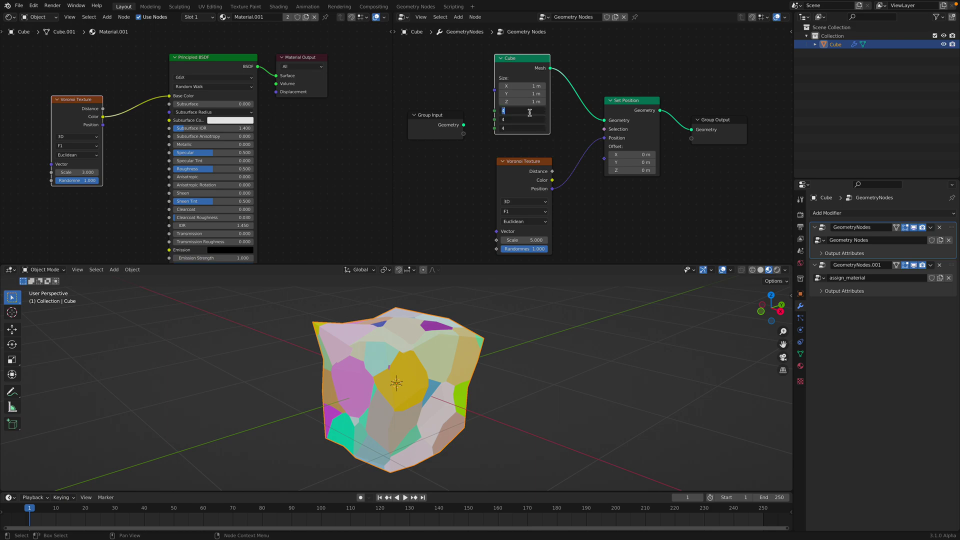
text(30)
key(Return)
middle_drag(570, 426, 504, 399)
key(ctrl+s)
scroll(505, 397, up, 3)
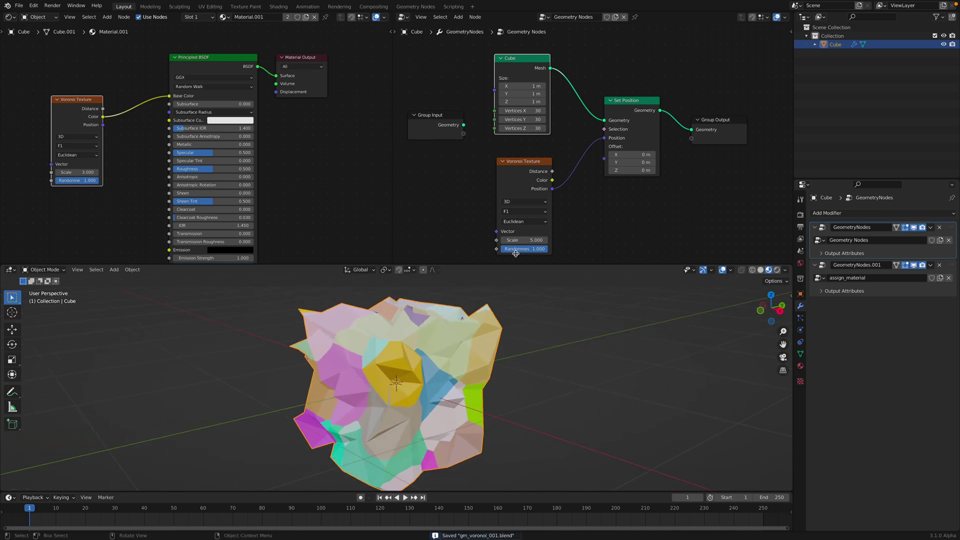
- Set the shader Voronoi Texture's scale to 5 and connect its Position output to the Principled BSDF's Base Color
text(5)
key(Return)
middle_drag(446, 394, 472, 405)
drag(106, 128, 168, 97)
drag(86, 100, 113, 102)
middle_drag(510, 378, 488, 381)
drag(91, 116, 79, 115)
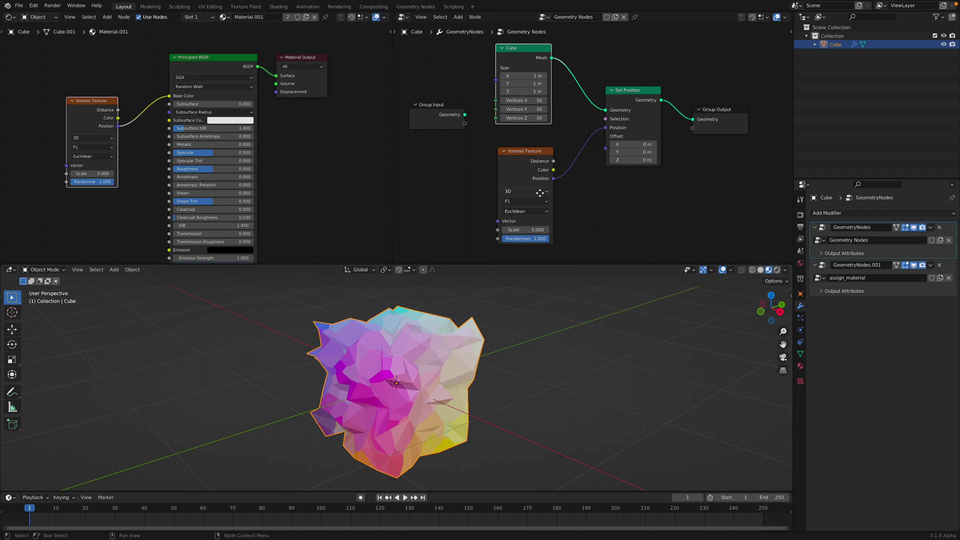
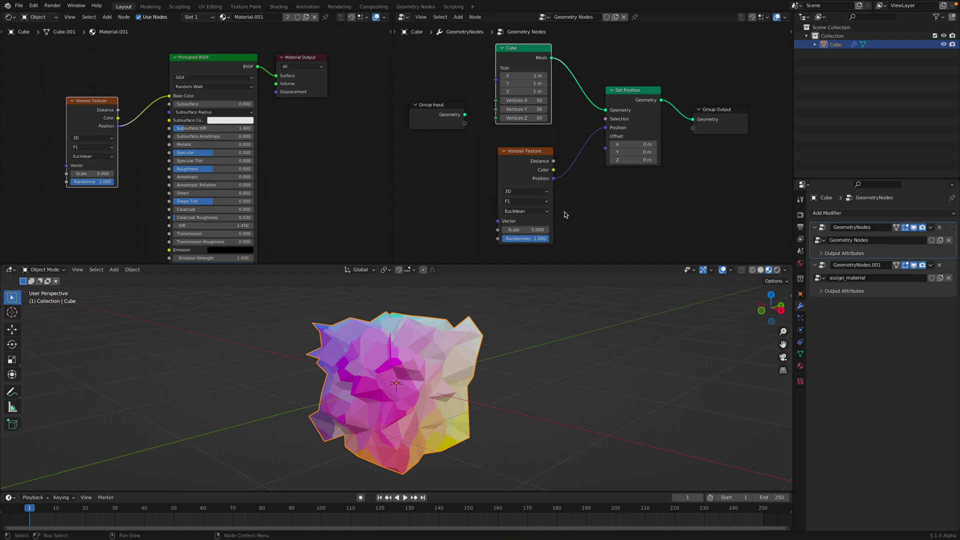
- Try the Voronoi Texture's Color output on Set Position's Position and Offset inputs, and restore the Position-to-Position link
middle_drag(438, 179, 480, 168)
drag(541, 169, 594, 127)
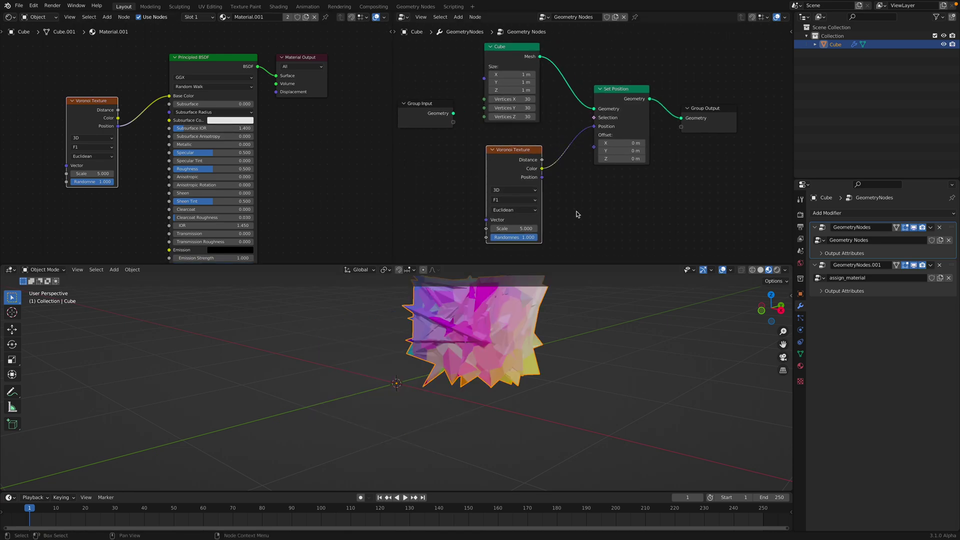
drag(594, 128, 594, 135)
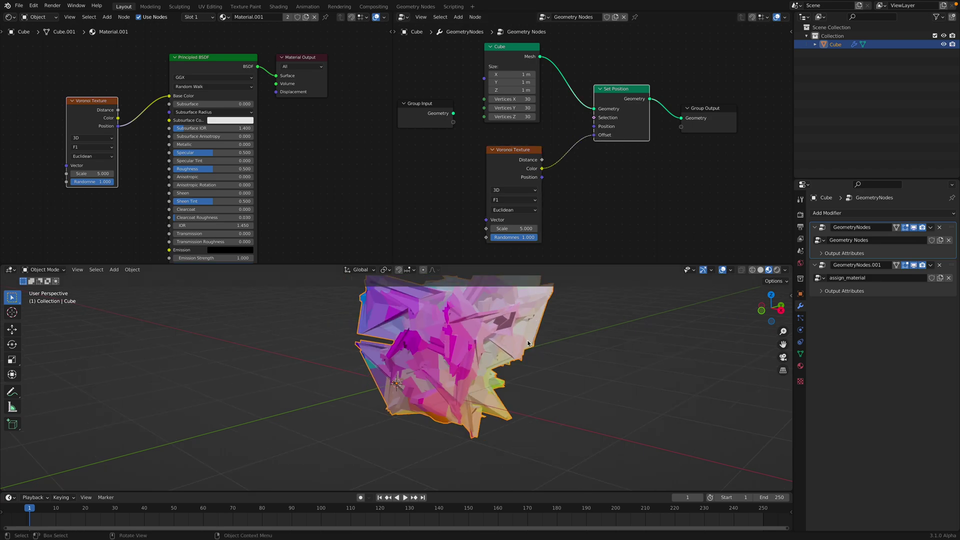
drag(542, 177, 593, 127)
middle_drag(525, 348, 492, 351)
shift+middle_drag(502, 352, 462, 374)
click(593, 136)
mouse_move(595, 127)
mouse_down()
mouse_move(558, 191)
mouse_move(594, 128)
mouse_up()
middle_drag(406, 320, 441, 324)
- Disconnect the Voronoi Texture from Base Color, darken the base colour to grey, and save the file
drag(169, 96, 210, 100)
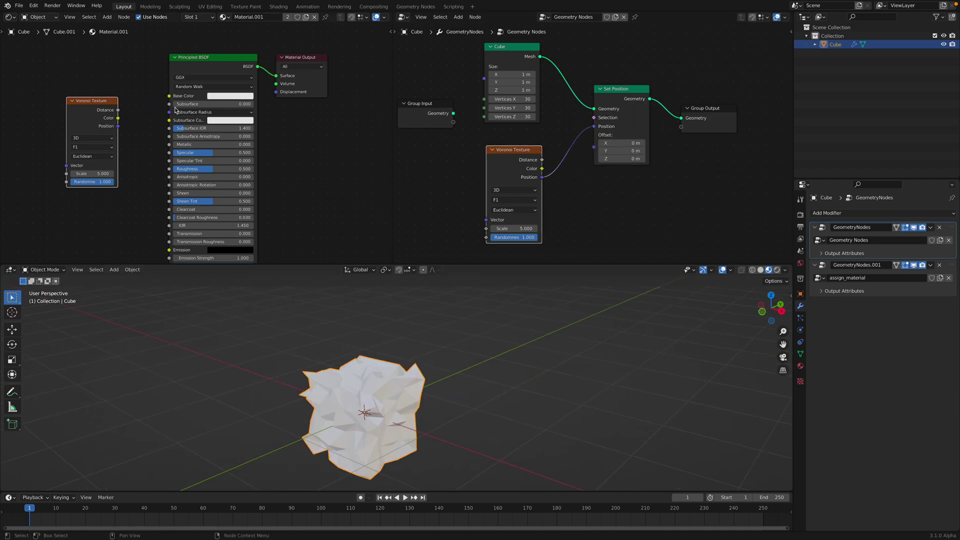
click(248, 96)
drag(270, 118, 271, 133)
middle_drag(479, 364, 506, 338)
key(ctrl+s)
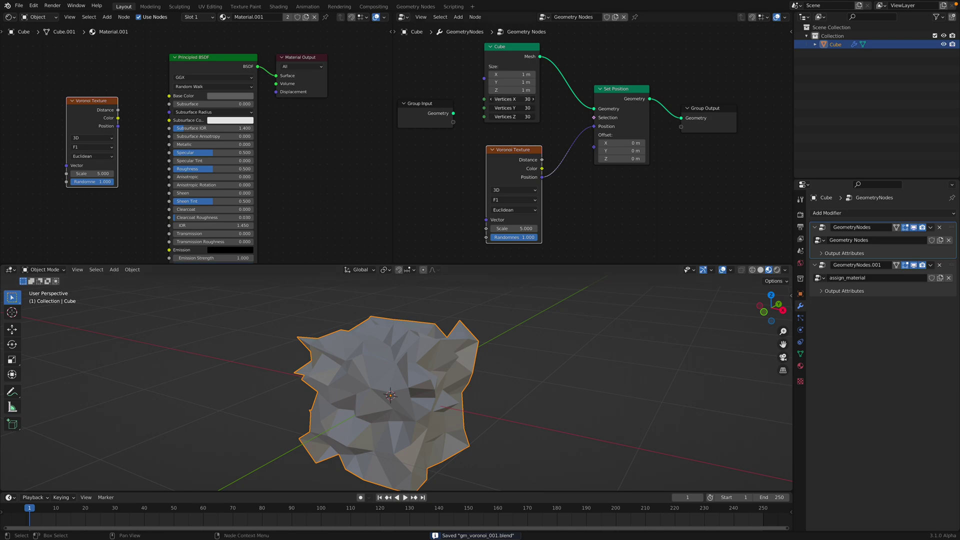
- Try 60 vertices on the Cube node's three axes and settle on 50 for X, Y and Z
text(0)
key(Return)
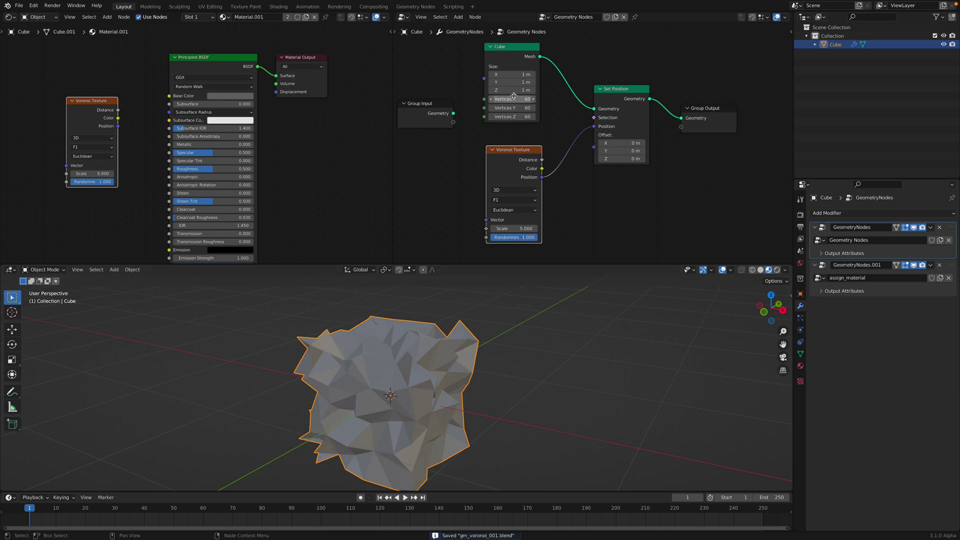
drag(521, 98, 521, 103)
text(5)
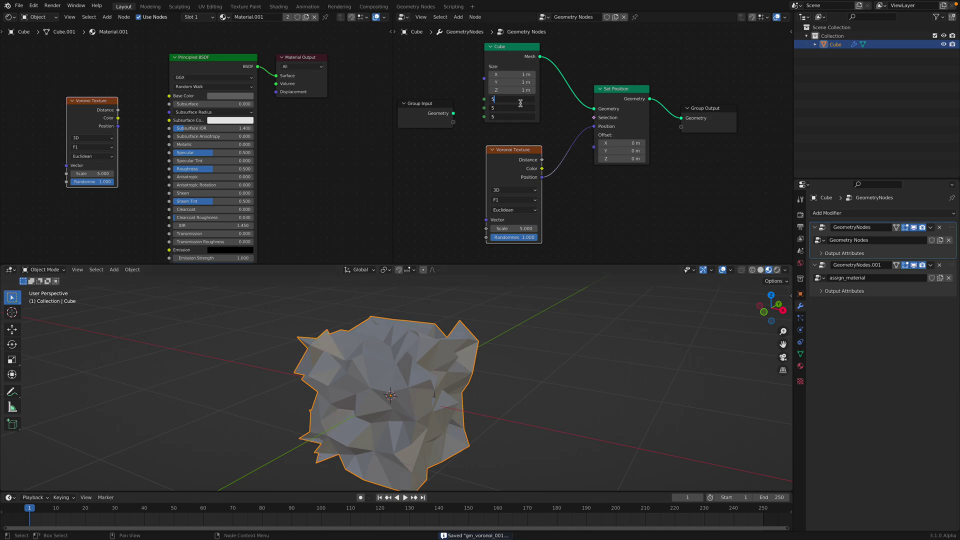
text(0)
key(Return)
- Enlarge the Cube node's size to 3.4 m in X and 2.32 m in Y, and save the file
mouse_move(520, 74)
mouse_down()
mouse_move(555, 74)
mouse_move(538, 74)
mouse_up()
scroll(495, 322, down, 4)
middle_drag(495, 324, 540, 310)
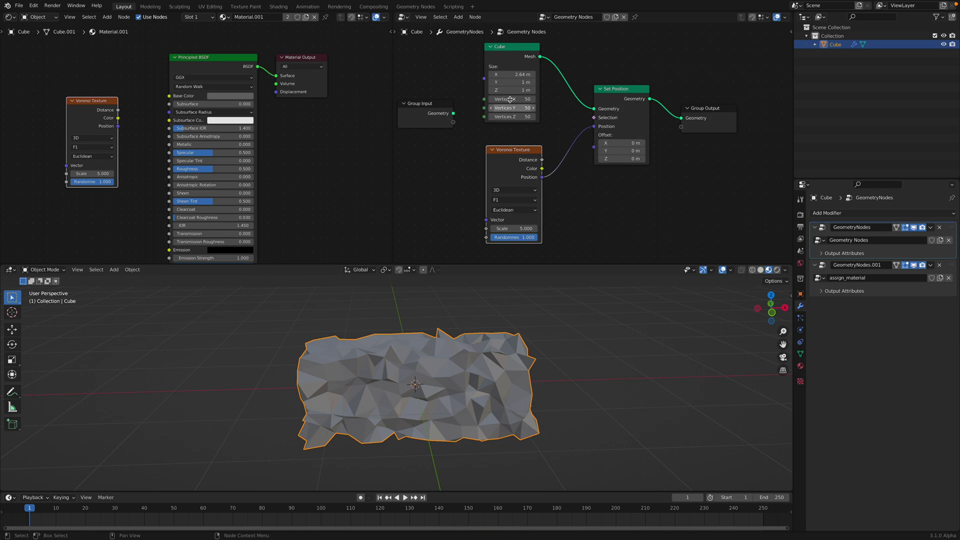
mouse_move(513, 74)
mouse_down()
mouse_move(583, 74)
mouse_move(521, 74)
mouse_up()
middle_drag(505, 320, 459, 332)
mouse_move(514, 82)
mouse_down()
mouse_move(551, 82)
mouse_move(528, 82)
mouse_up()
middle_drag(524, 358, 448, 370)
key(ctrl+s)
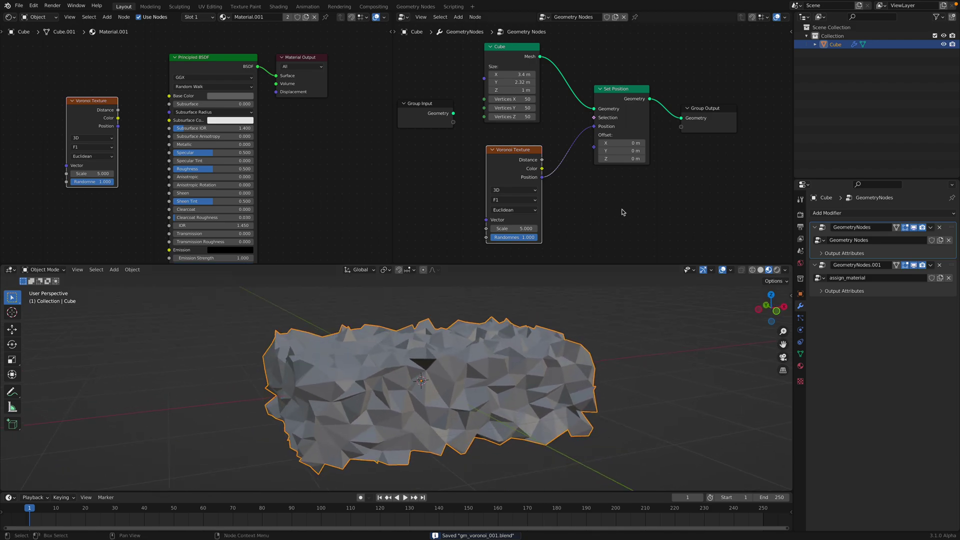
- Try a Dual Mesh node between Set Position and Group Output, and undo its addition
click(710, 116)
key(shift+a)
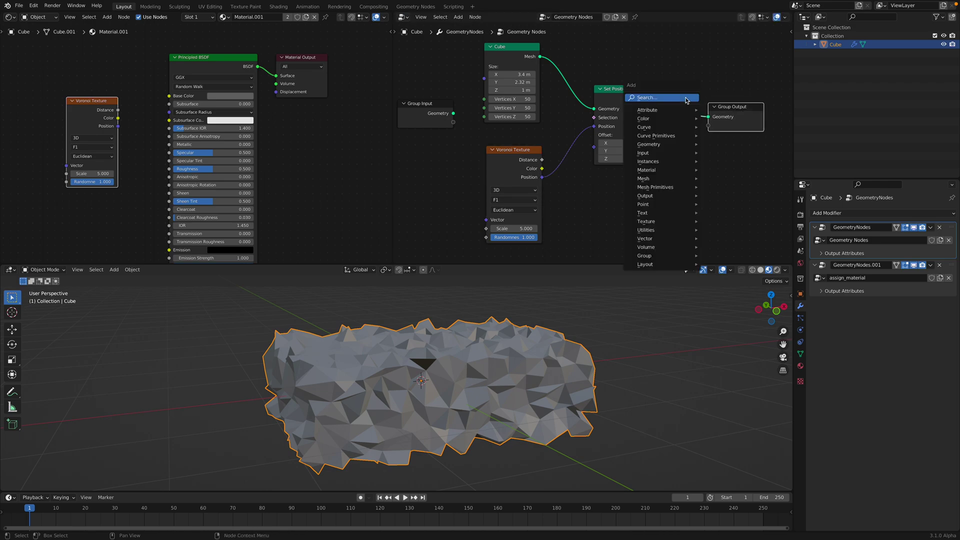
click(685, 100)
click(682, 88)
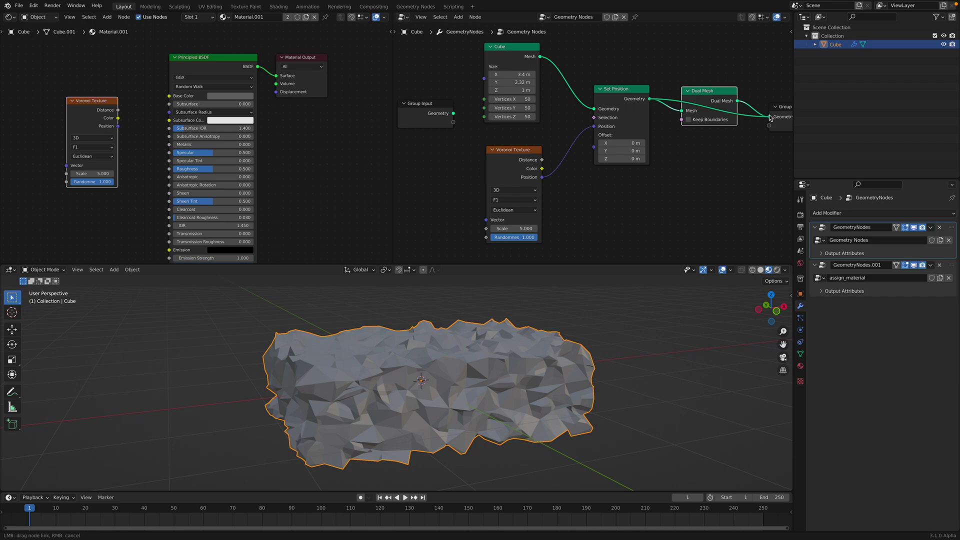
key(ctrl+z)
key(ctrl+z)
key(ctrl+s)
middle_drag(601, 278, 484, 350)
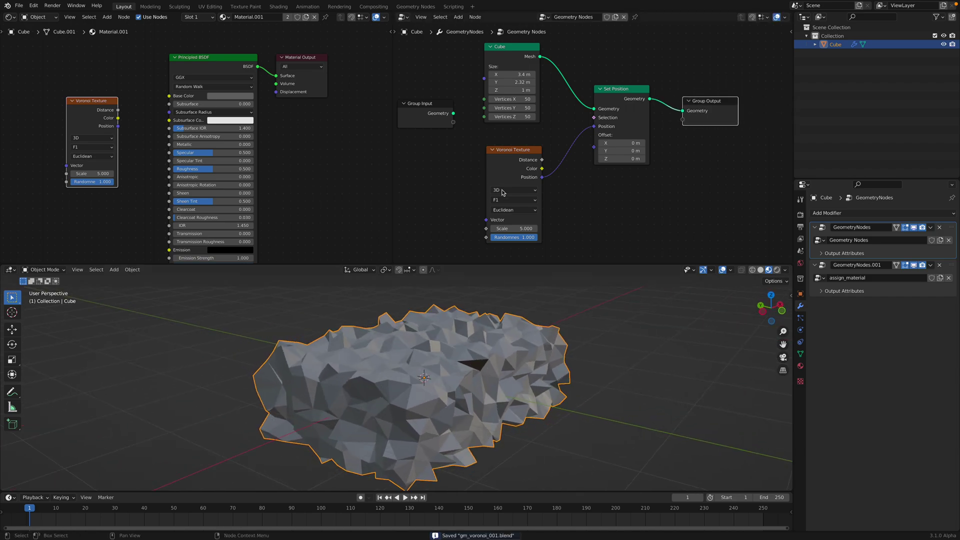
- Try other scale and randomness values on the geometry Voronoi Texture, and restore them to 5 and 1
mouse_move(514, 228)
mouse_down()
mouse_move(538, 228)
mouse_move(515, 228)
mouse_up()
key(Return)
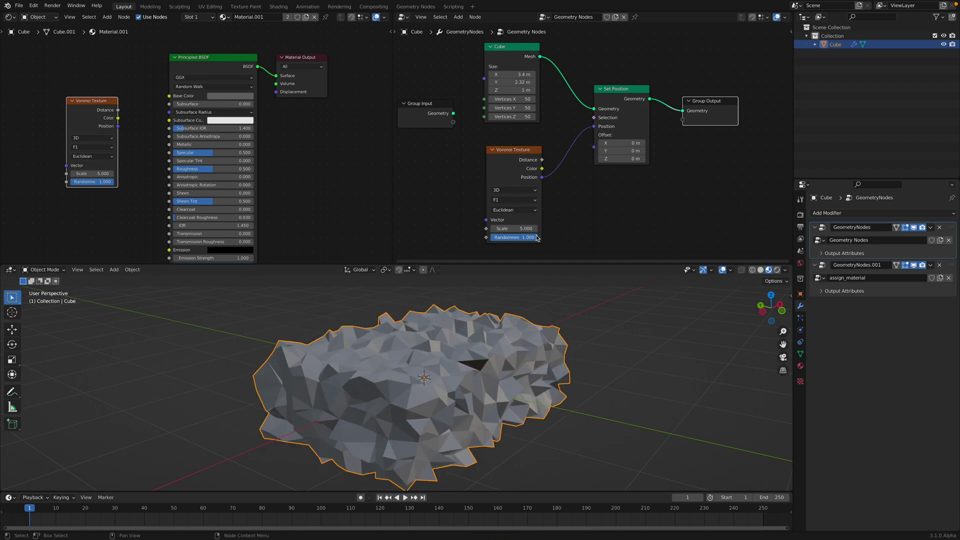
mouse_move(525, 237)
mouse_down()
mouse_move(489, 238)
mouse_move(515, 237)
mouse_up()
middle_drag(564, 326, 520, 321)
key(ctrl+s)
- Set the Cube node's X and Y size to 4 m and shift the Voronoi Texture node slightly
drag(529, 154, 519, 153)
scroll(523, 125, down, 1)
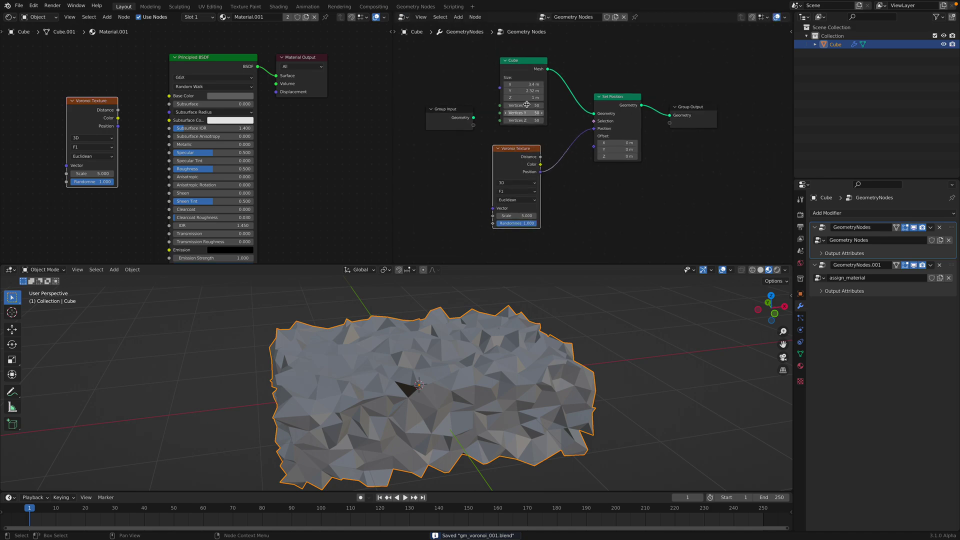
scroll(518, 84, up, 1)
drag(512, 76, 515, 82)
text(4)
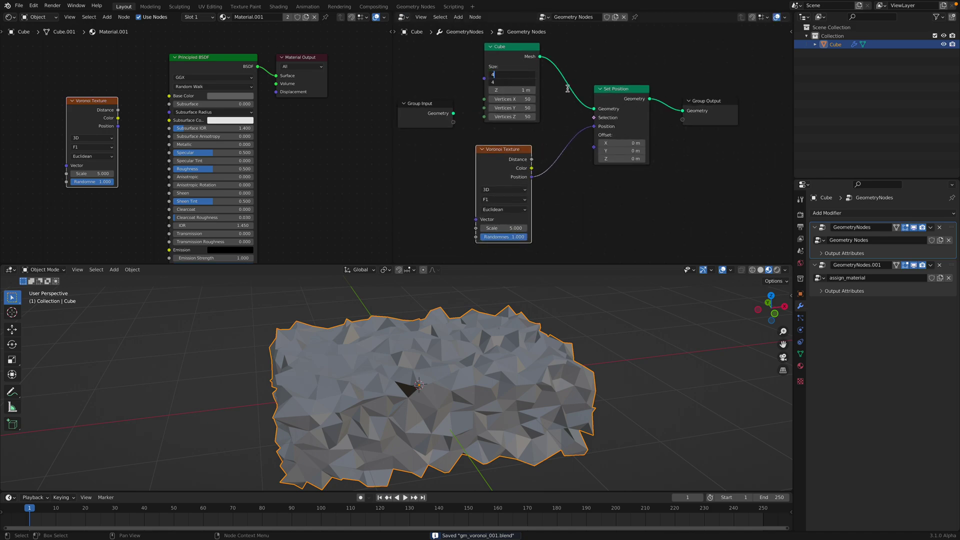
key(Return)
middle_drag(559, 300, 600, 289)
middle_drag(542, 109, 547, 101)
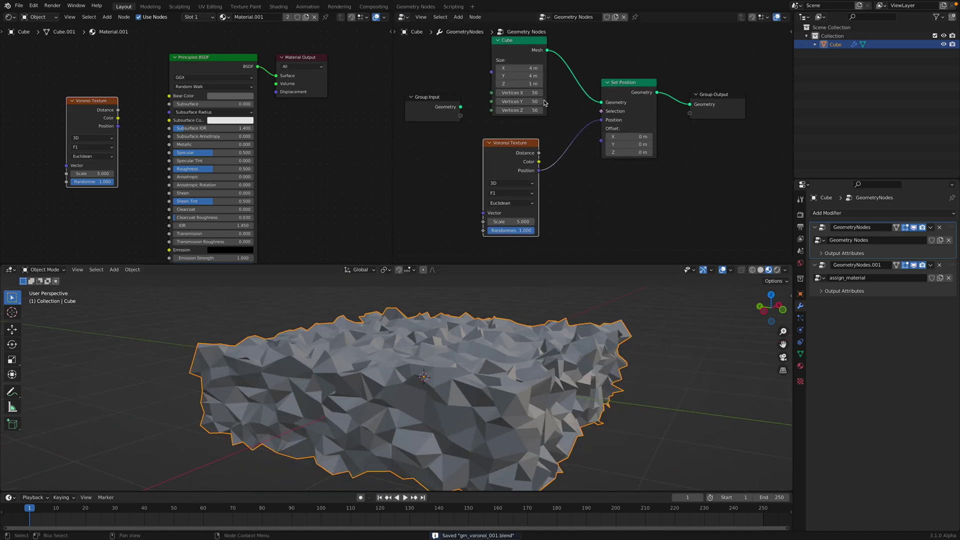
- Try 2 vertices along the Cube node's Z axis, set them back to 50, and save the file
click(530, 110)
text(2)
key(Return)
mouse_move(529, 110)
mouse_down()
mouse_move(565, 110)
mouse_move(530, 110)
mouse_up()
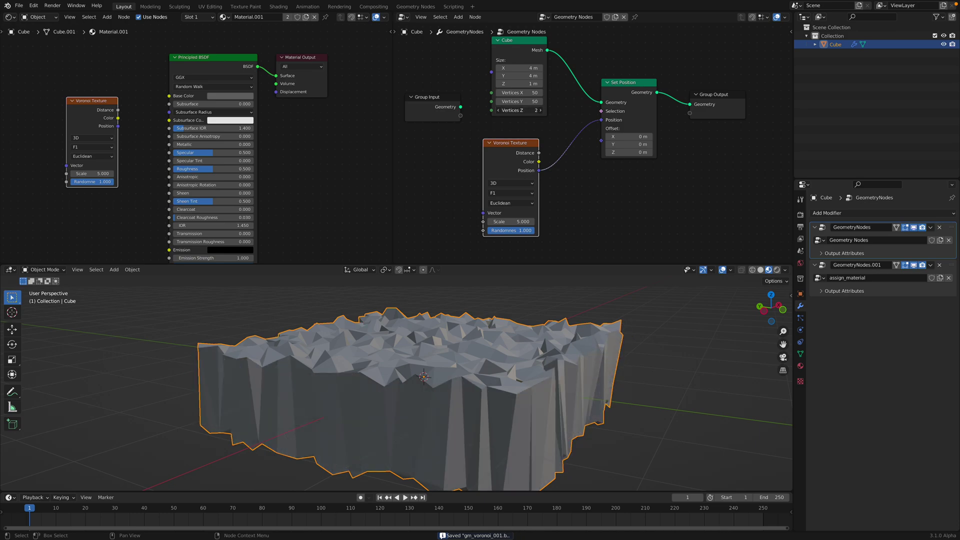
middle_drag(380, 360, 448, 339)
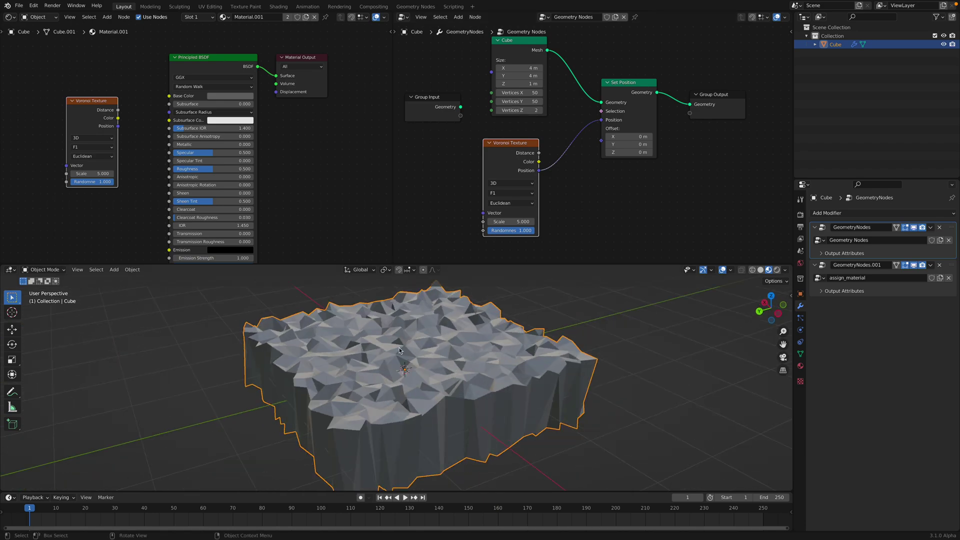
click(524, 112)
text(5)
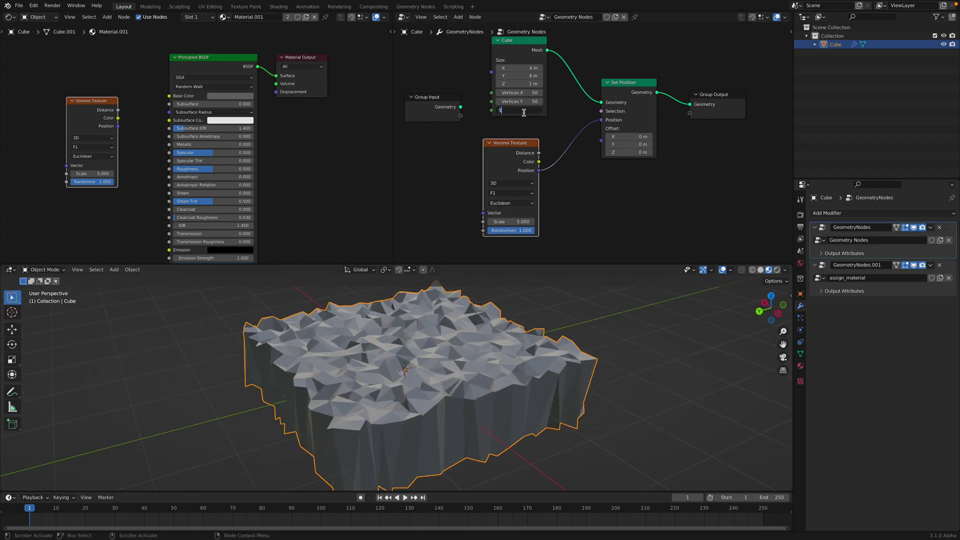
text(0)
key(Return)
key(ctrl+s)
- Connect the Voronoi Texture's Color output to Set Position's Offset input in place of the Position link
mouse_move(602, 121)
mouse_down()
mouse_move(572, 164)
mouse_move(552, 167)
mouse_move(600, 129)
mouse_up()
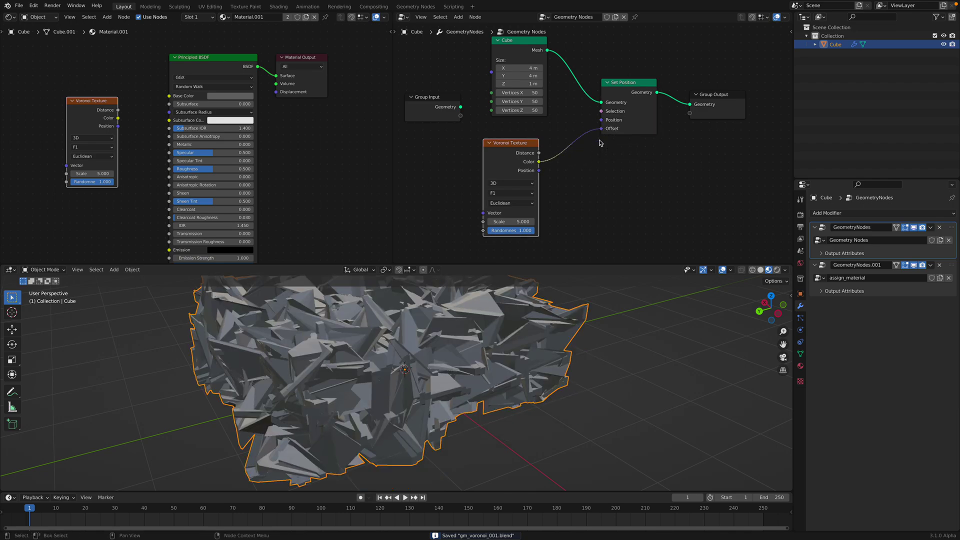
middle_drag(593, 335, 472, 373)
- Switch to the browser and look through the Google image results for bizmut as crystal shape references
key(ctrl+Right)
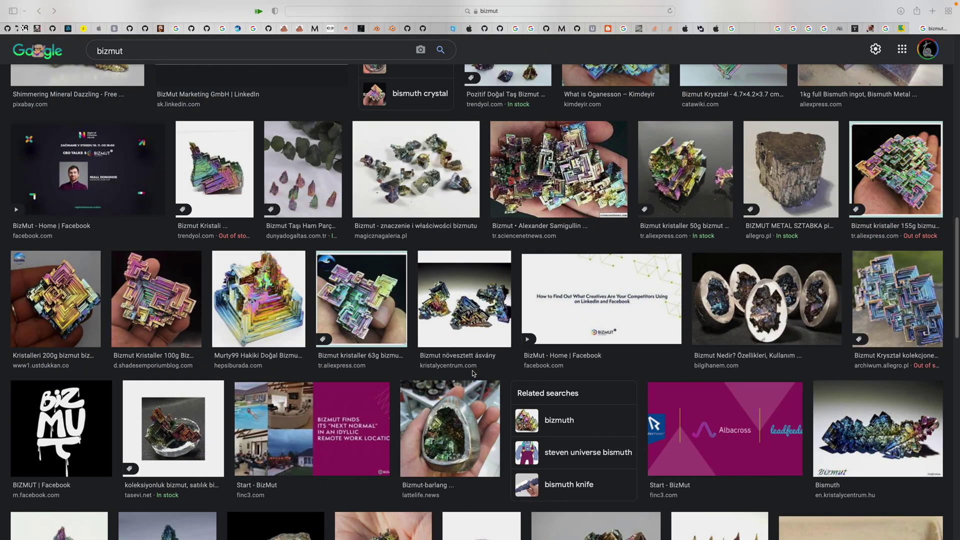
scroll(522, 280, up, 6)
scroll(522, 279, up, 1)
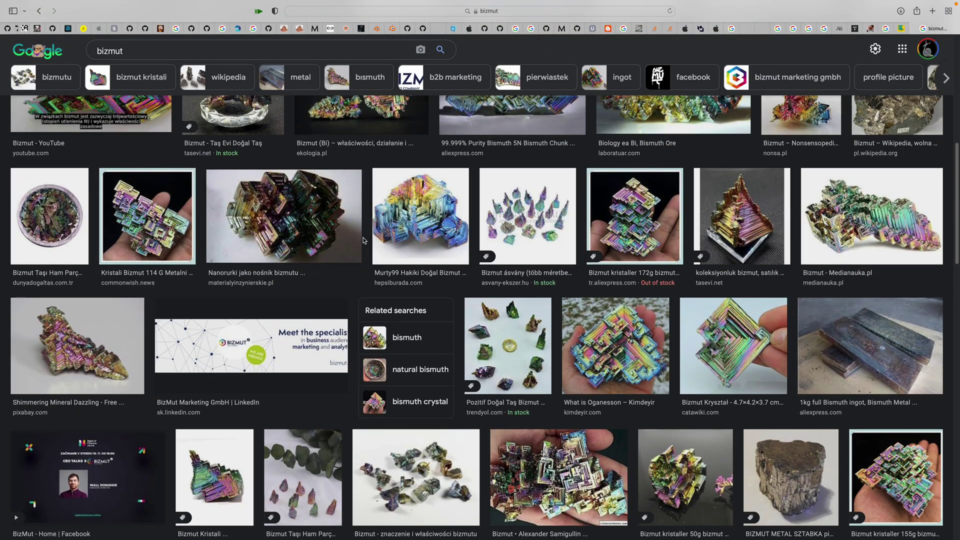
- Look over the bizmut image results once more and return to Blender
scroll(374, 233, up, 3)
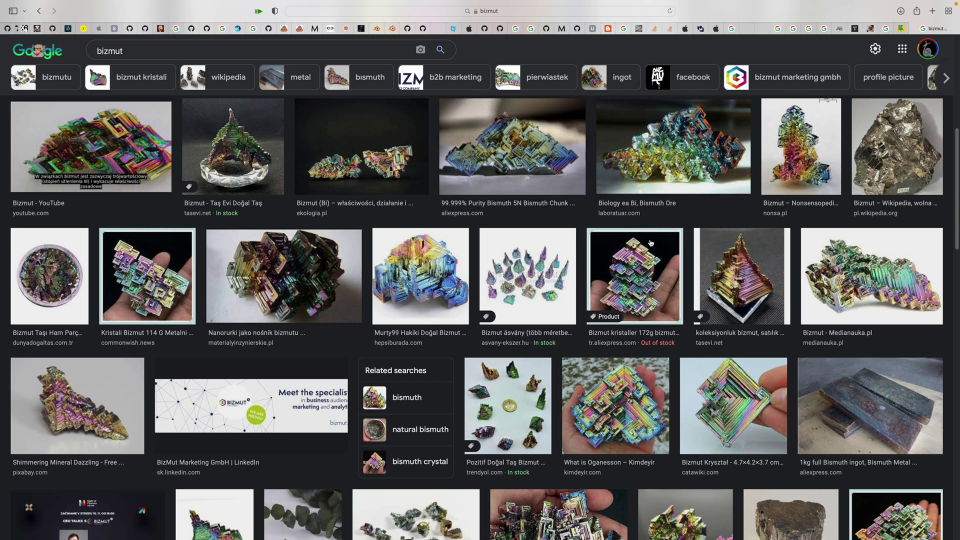
scroll(650, 242, down, 3)
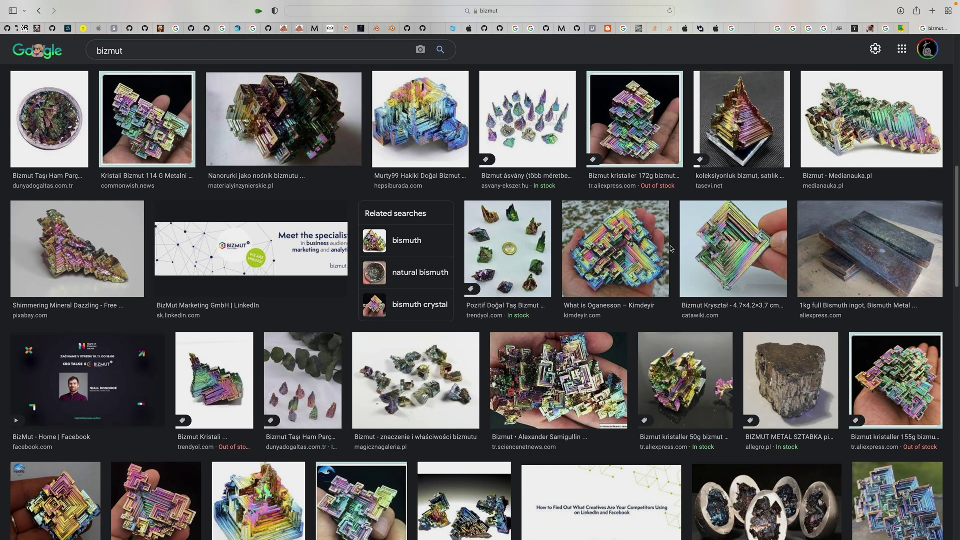
key(ctrl+Left)
key(ctrl+Left)
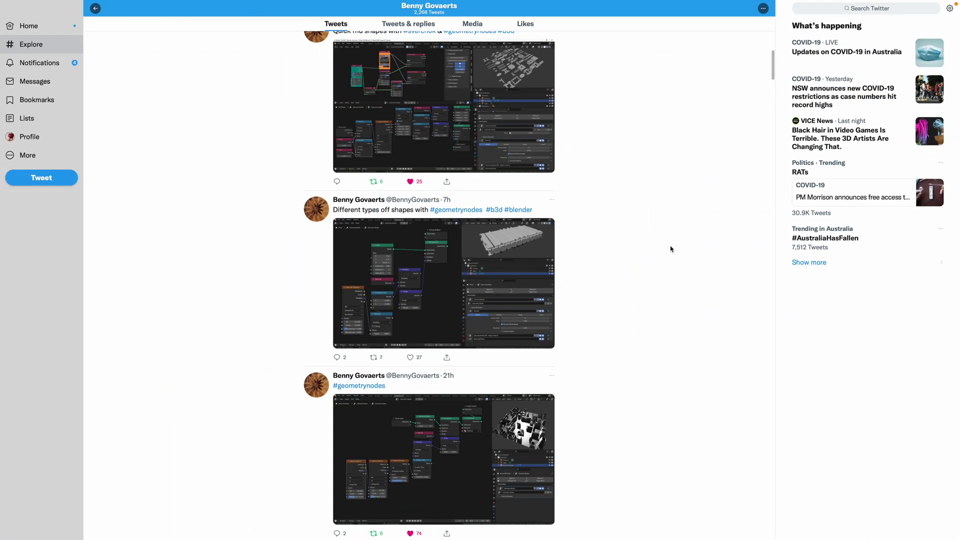
click(511, 278)
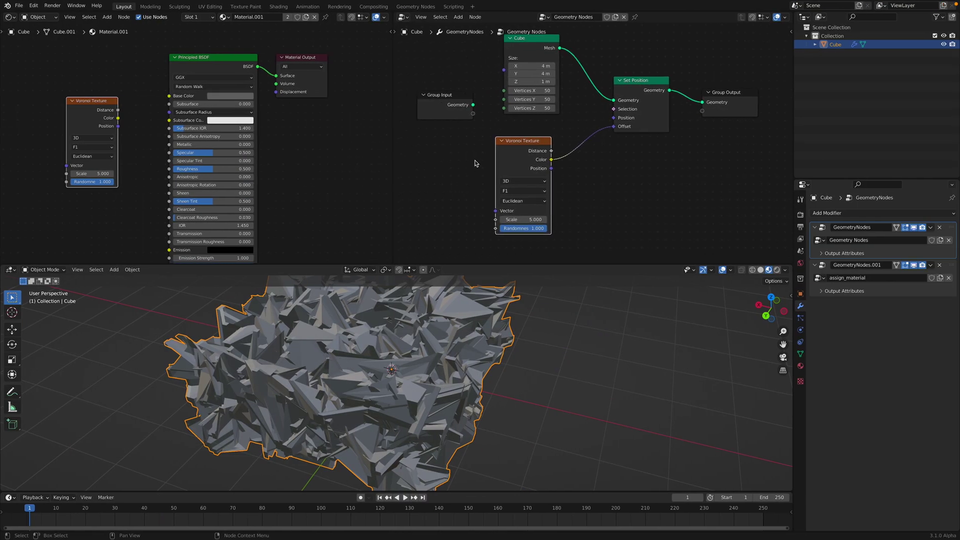
- Widen the geometry node editor and rearrange the Cube, Group Input and Voronoi Texture nodes to free space before Set Position
drag(393, 139, 265, 139)
middle_drag(180, 134, 197, 112)
drag(52, 86, 60, 89)
middle_drag(80, 90, 60, 97)
drag(477, 145, 490, 142)
drag(47, 98, 115, 101)
click(479, 141)
drag(472, 144, 395, 160)
drag(403, 113, 376, 107)
drag(468, 59, 438, 66)
drag(427, 162, 401, 149)
click(460, 131)
- Add a Combine XYZ node, feeding the Voronoi Texture's Distance into Z and its Vector output into Set Position's Offset
key(shift+a)
click(473, 174)
text(combin)
key(Down)
key(Return)
click(472, 173)
drag(478, 215, 475, 213)
drag(524, 186, 531, 176)
drag(548, 131, 548, 128)
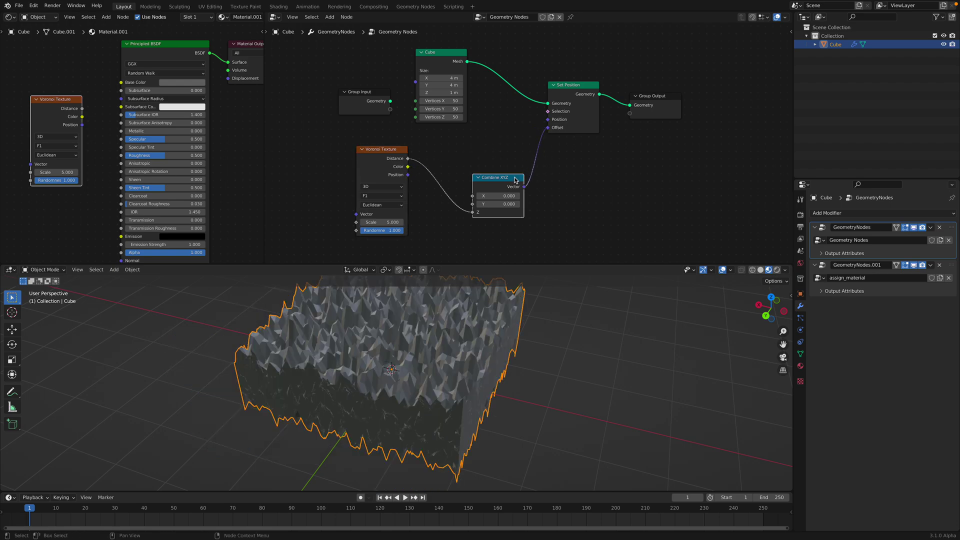
drag(495, 178, 482, 167)
scroll(534, 393, down, 3)
shift+middle_drag(518, 363, 511, 398)
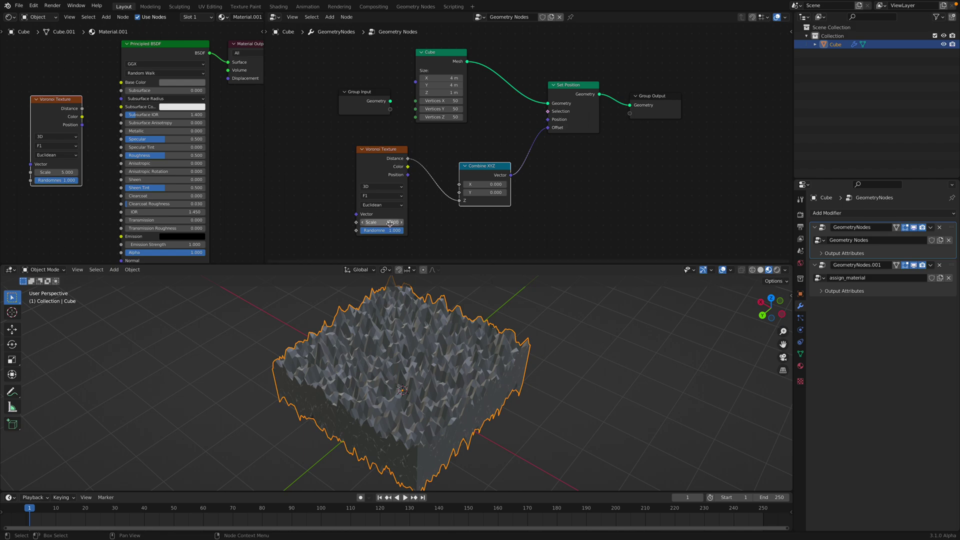
- Insert a Math node between the Voronoi Texture's Distance and Combine XYZ's Z, set to Multiply with a value of 0.3
drag(397, 153, 365, 153)
key(shift+a)
click(404, 148)
text(math)
key(Return)
click(438, 165)
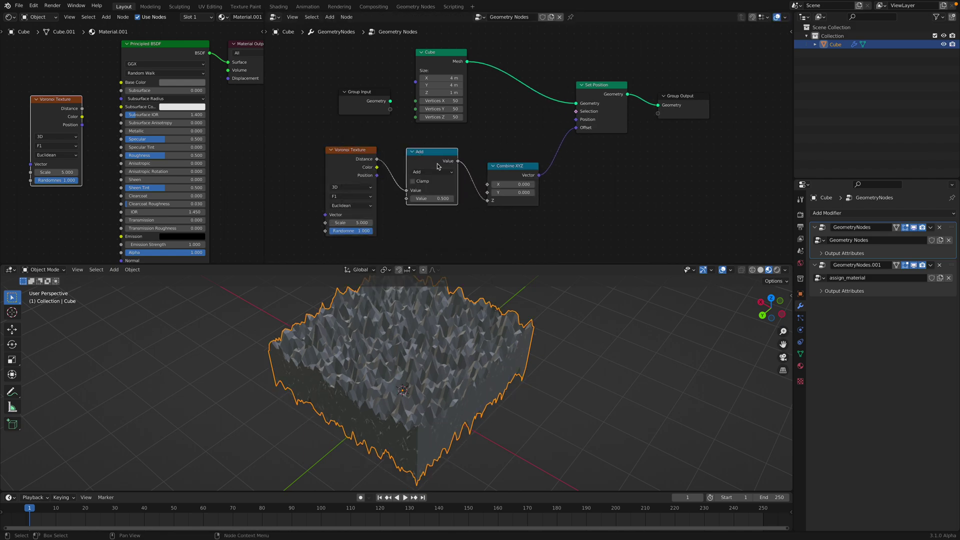
click(440, 171)
click(440, 210)
mouse_move(445, 199)
mouse_down()
mouse_move(428, 199)
mouse_move(440, 199)
mouse_up()
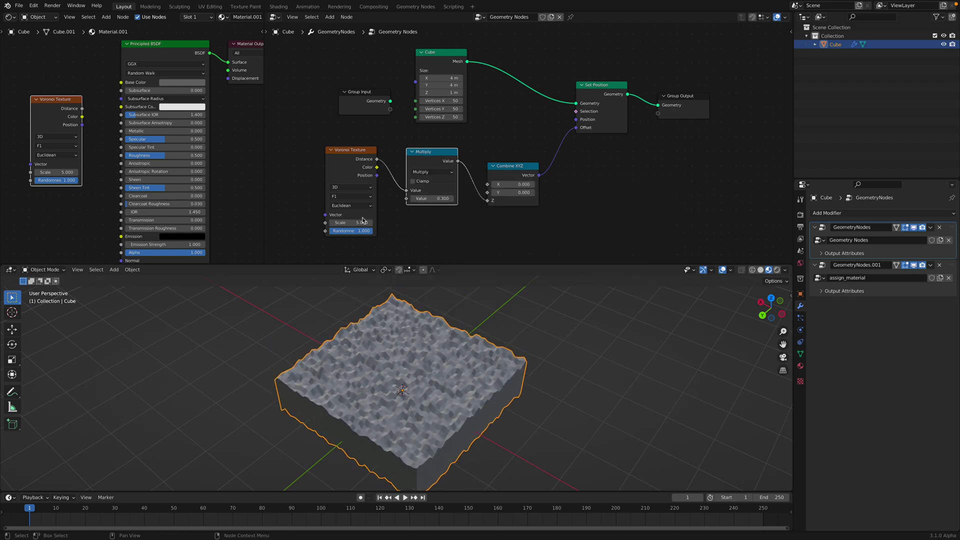
- Set the Voronoi Texture's Scale to 3, connect the material's Voronoi Distance to Base Color, and save the file
scroll(357, 225, up, 1)
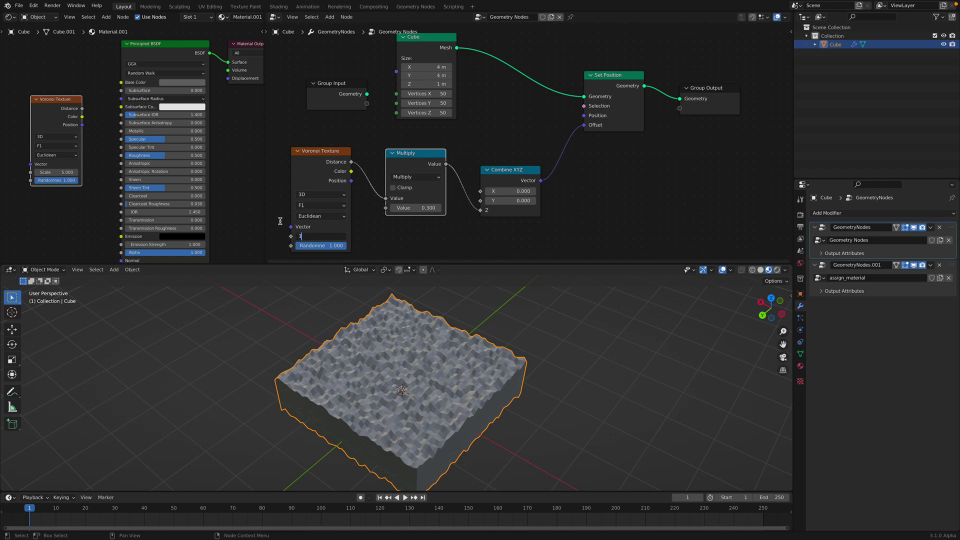
key(Return)
drag(81, 109, 121, 83)
middle_drag(401, 374, 410, 343)
key(ctrl+s)
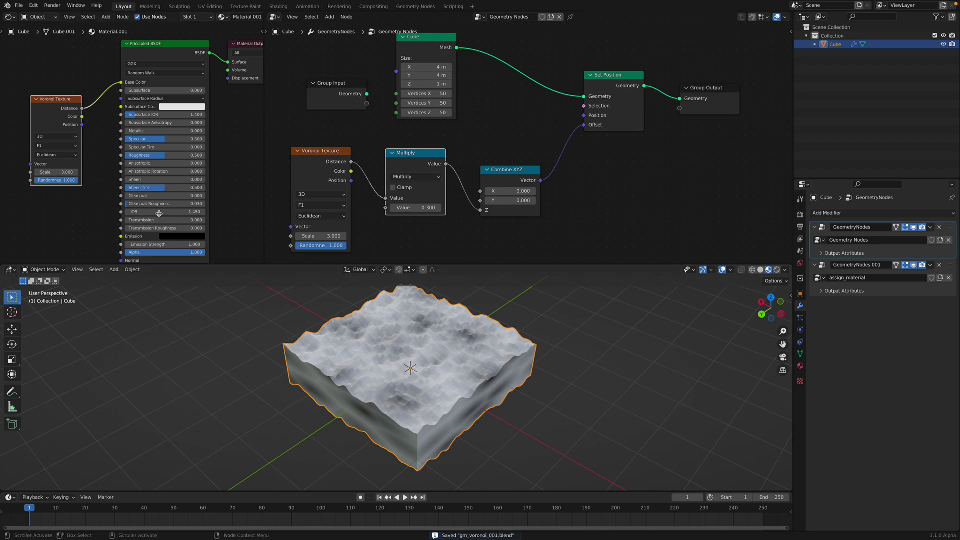
- Disconnect the material's Voronoi Texture from Base Color, save the file, and lower the Multiply value to 0.2
middle_drag(395, 370, 409, 309)
mouse_move(422, 208)
mouse_down()
mouse_move(450, 207)
mouse_move(400, 208)
mouse_move(424, 207)
mouse_move(415, 207)
mouse_up()
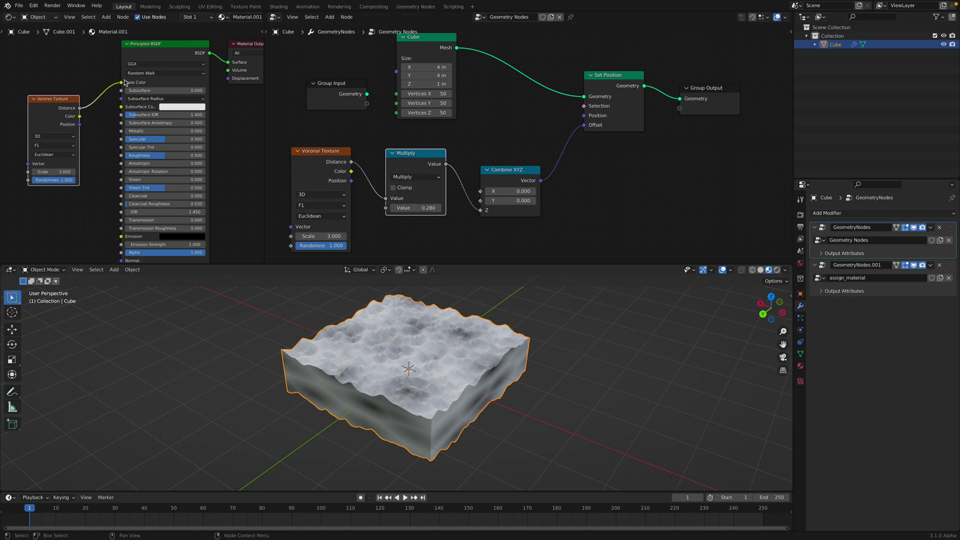
drag(121, 83, 165, 98)
key(ctrl+s)
mouse_move(421, 208)
mouse_down()
mouse_move(442, 208)
mouse_move(418, 208)
mouse_up()
- Set the Cube node's X, Y and Z vertices to 100, save the file, and enlarge the 3D viewport
mouse_move(443, 99)
middle_down()
mouse_move(441, 124)
mouse_move(449, 96)
middle_up()
drag(449, 97, 448, 92)
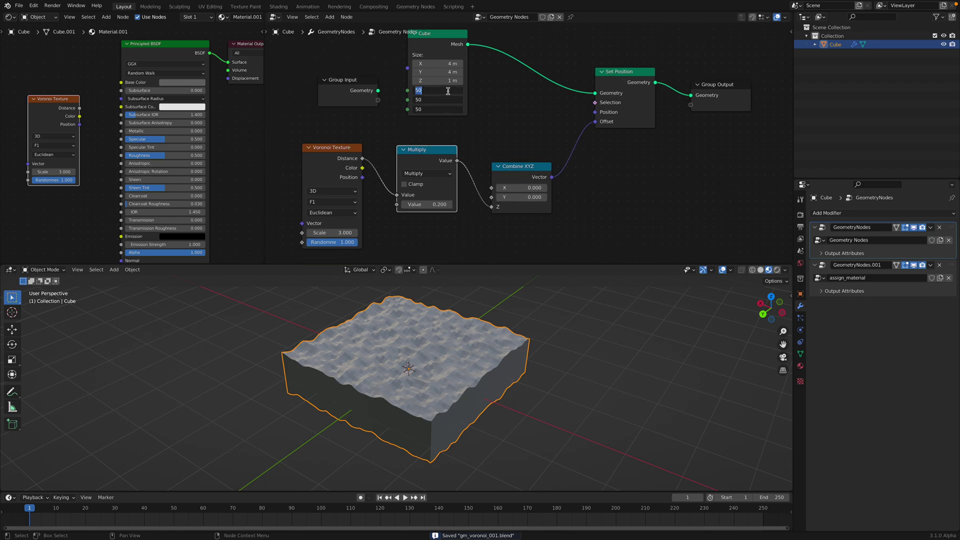
text(100)
key(Return)
scroll(598, 324, up, 5)
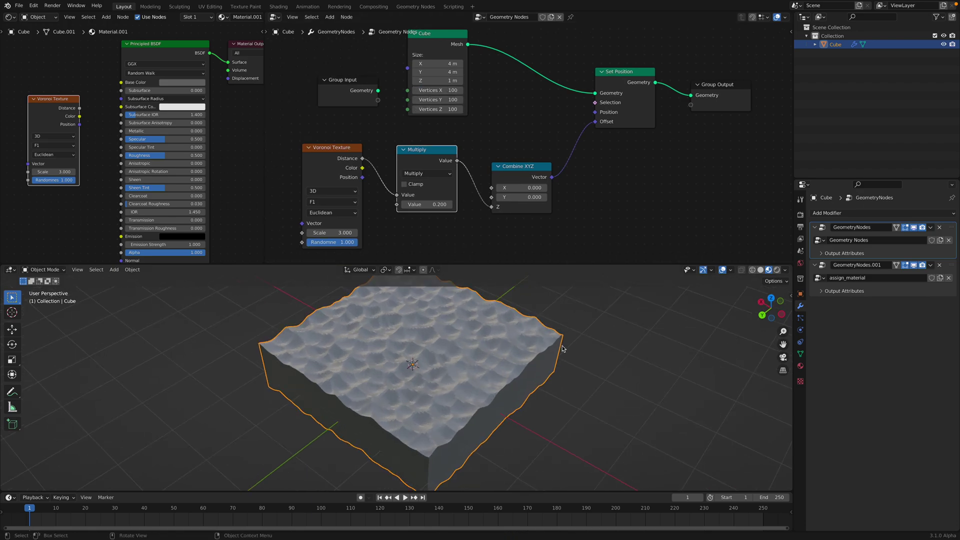
scroll(552, 332, down, 2)
key(ctrl+s)
drag(565, 265, 564, 239)
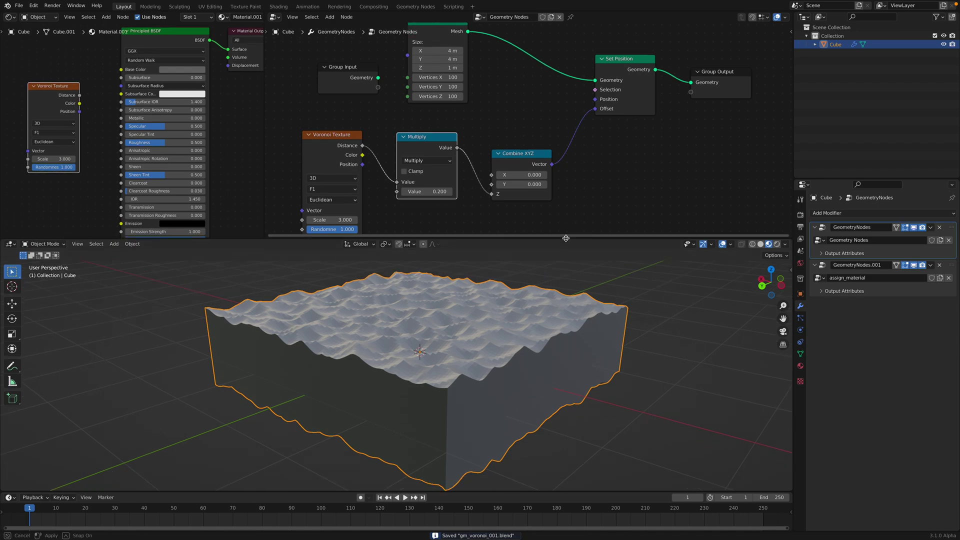
- Save the file and switch the geometry Voronoi Texture to 4D, with W at 31.2 and Scale at 2.26
drag(330, 200, 352, 200)
key(ctrl+s)
middle_drag(373, 172, 398, 167)
click(372, 155)
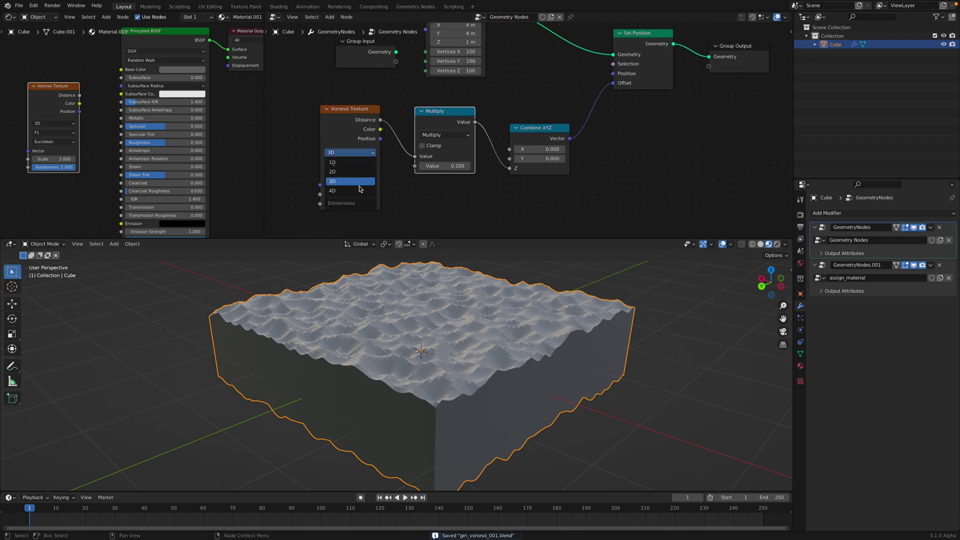
click(332, 191)
drag(354, 185, 425, 202)
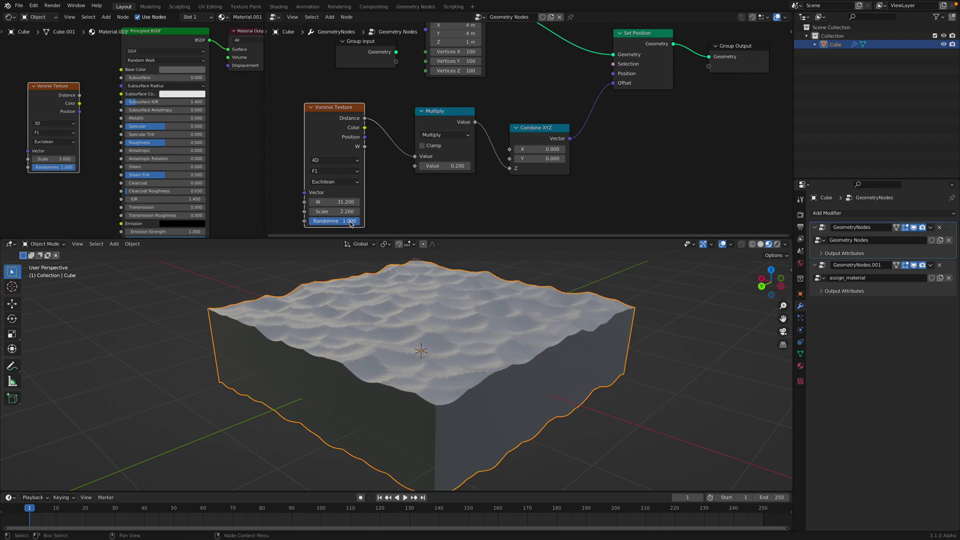
- Try a lower Randomness on the 4D Voronoi Texture and set it back to 1
drag(357, 221, 311, 221)
mouse_move(349, 326)
middle_down()
mouse_move(400, 324)
mouse_move(349, 327)
middle_up()
drag(335, 222, 364, 220)
scroll(414, 271, up, 3)
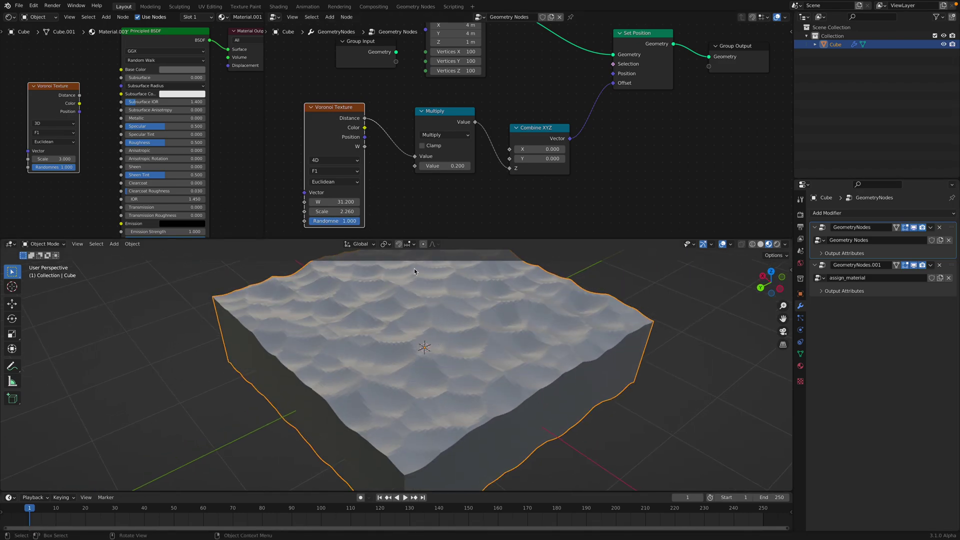
- Raise the Multiply value to 0.38, save the file, and line the Multiply node up with Combine XYZ
drag(445, 165, 481, 165)
key(ctrl+s)
drag(443, 115, 443, 131)
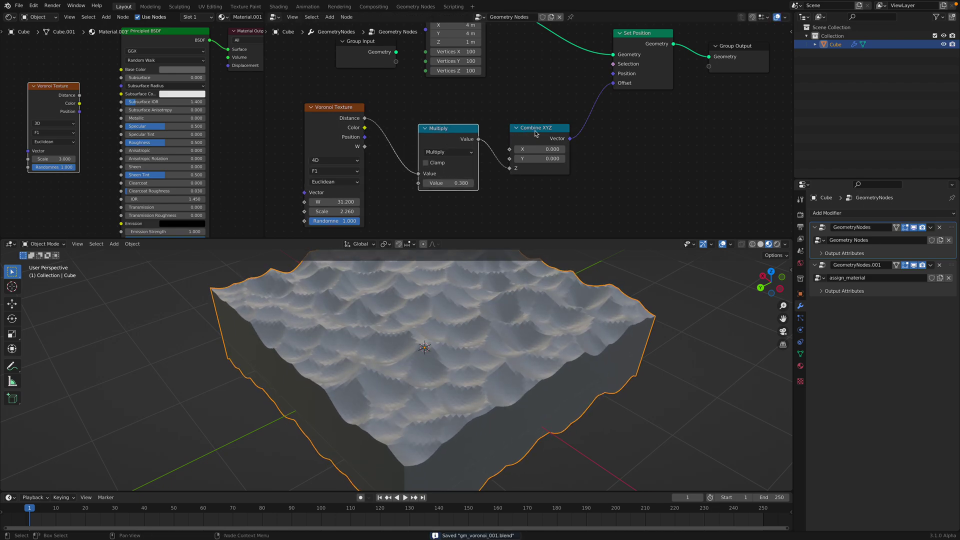
middle_drag(443, 131, 460, 148)
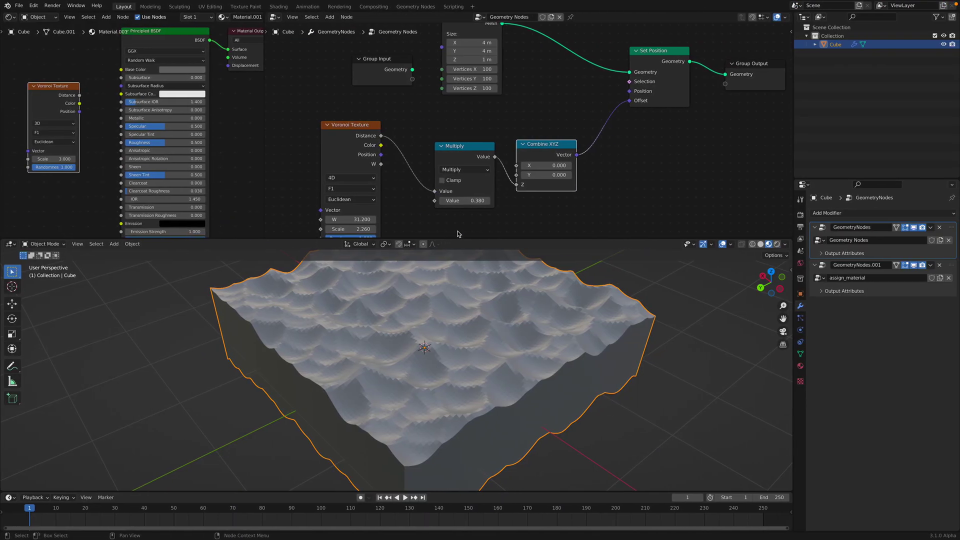
- Insert a Vector Math node set to Multiply between Combine XYZ and Set Position's Offset
middle_drag(679, 170, 614, 156)
key(shift+a)
click(612, 155)
text(vector)
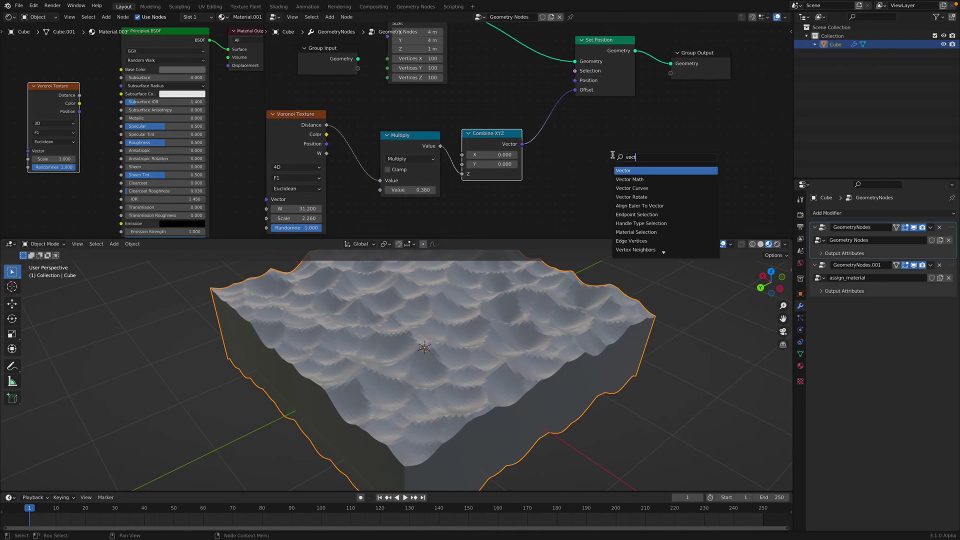
key(Down)
key(Return)
click(538, 129)
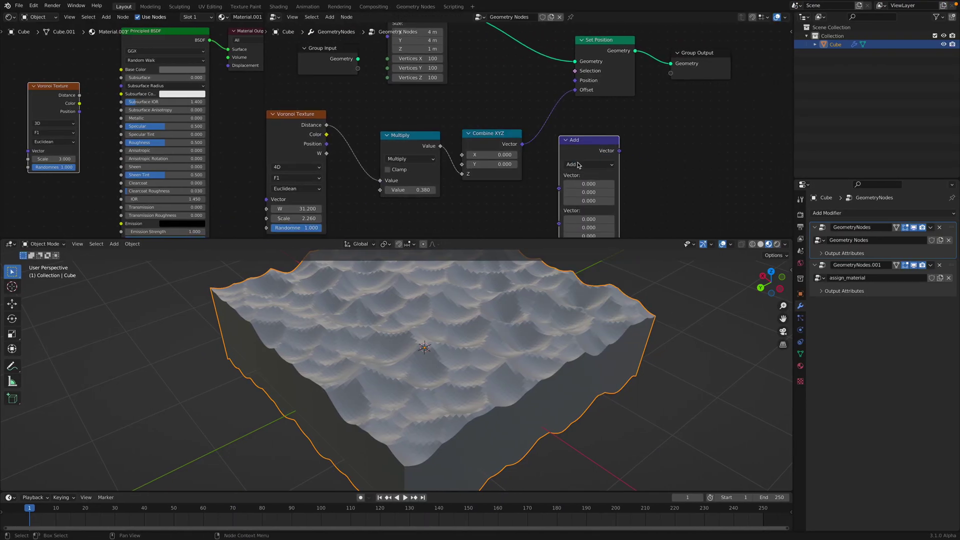
click(585, 164)
click(581, 195)
drag(582, 149, 560, 108)
- Delete the unused Group Input node and reposition the Combine XYZ, Multiply and Cube nodes
drag(492, 133, 489, 147)
drag(417, 140, 416, 149)
middle_drag(335, 125, 370, 127)
scroll(363, 121, down, 2)
drag(387, 85, 376, 82)
key(x)
drag(452, 58, 426, 46)
- Add a Normal node, multiply it with the Combine XYZ vector in the Vector Math node, and save the file
middle_drag(439, 73, 415, 84)
key(shift+a)
text(snorm)
key(Return)
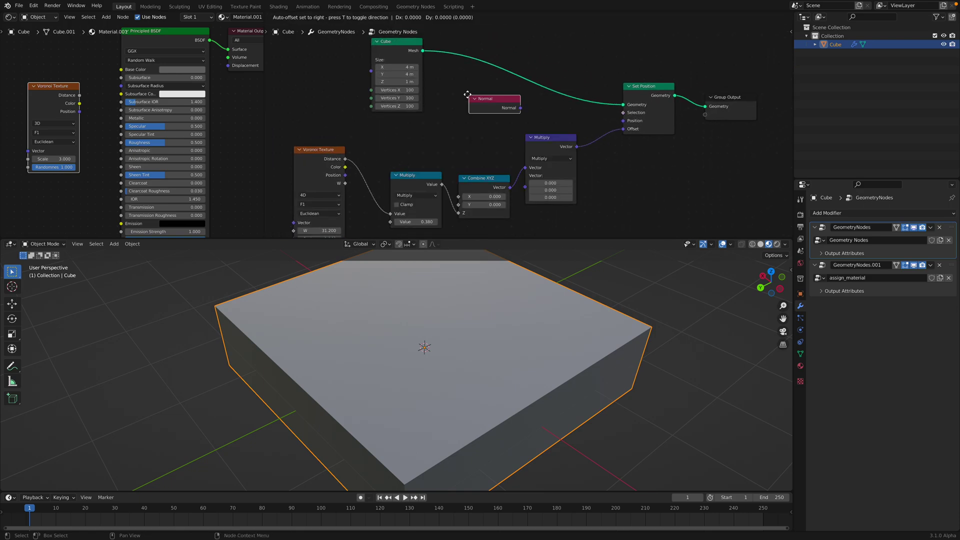
click(433, 129)
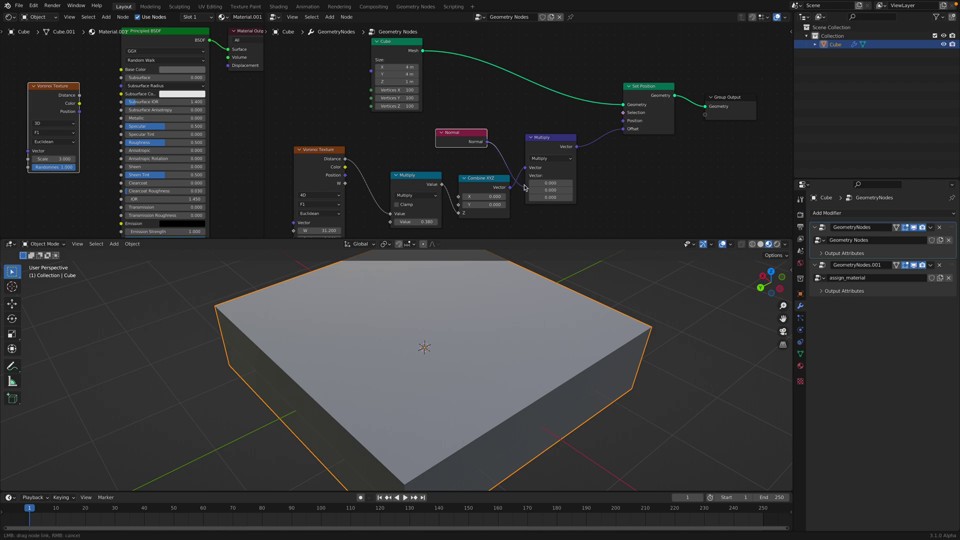
drag(523, 172, 524, 175)
key(ctrl+s)
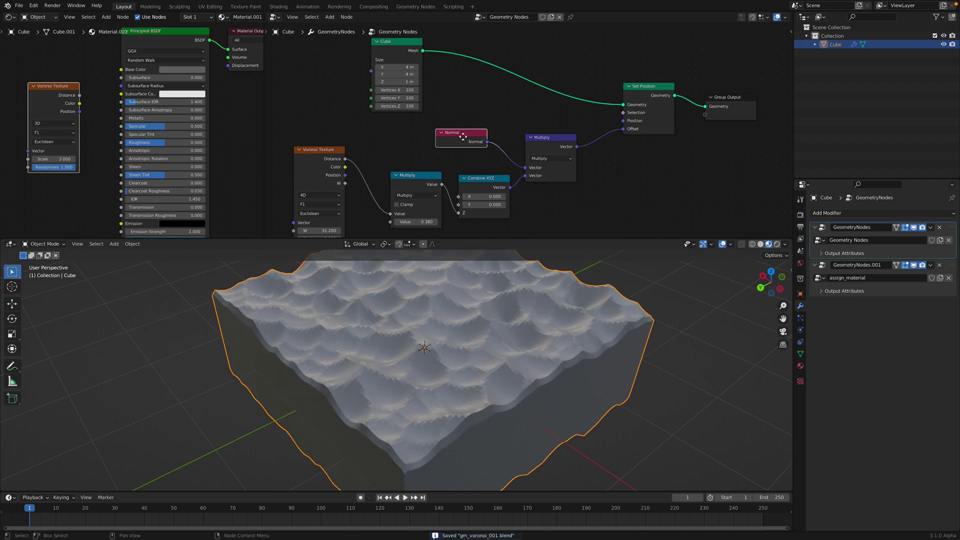
- Duplicate the vector Multiply node and place the copy in front of Set Position
drag(456, 134, 477, 133)
middle_drag(569, 131, 497, 132)
key(shift+a)
key(s)
key(Escape)
click(480, 144)
key(shift+d)
click(564, 167)
- Change the duplicated Vector Math node to Scale between Multiply and Set Position's Offset, with a factor of 0.78
click(561, 181)
click(550, 303)
key(g)
click(556, 190)
mouse_move(558, 170)
mouse_down()
mouse_move(645, 170)
mouse_move(517, 170)
mouse_move(553, 170)
mouse_up()
middle_drag(595, 360, 510, 370)
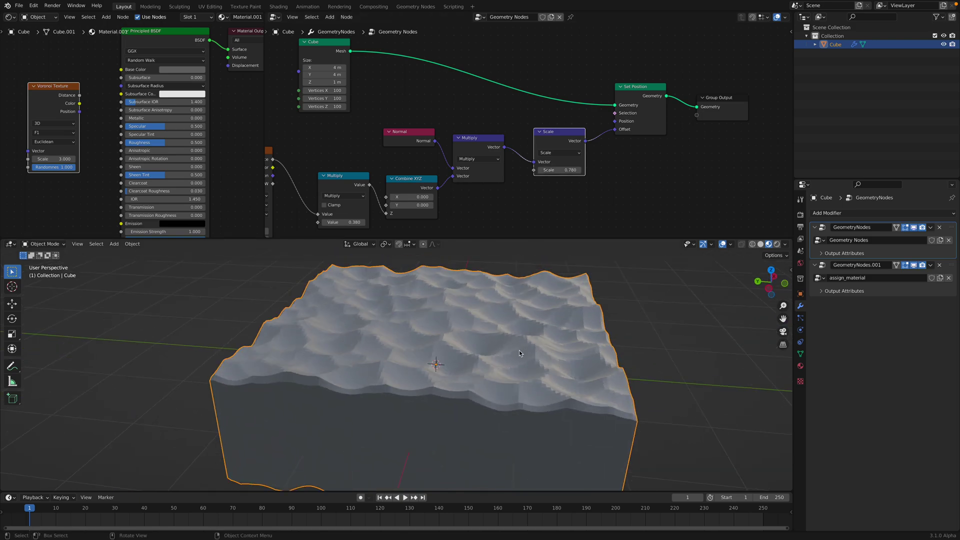
- Raise the Scale node's factor to 1.06, save the file, and reposition the 4D Voronoi Texture node
middle_drag(559, 153, 580, 144)
drag(580, 162, 595, 162)
key(ctrl+s)
middle_drag(419, 158, 475, 139)
drag(307, 135, 316, 131)
scroll(326, 129, up, 2)
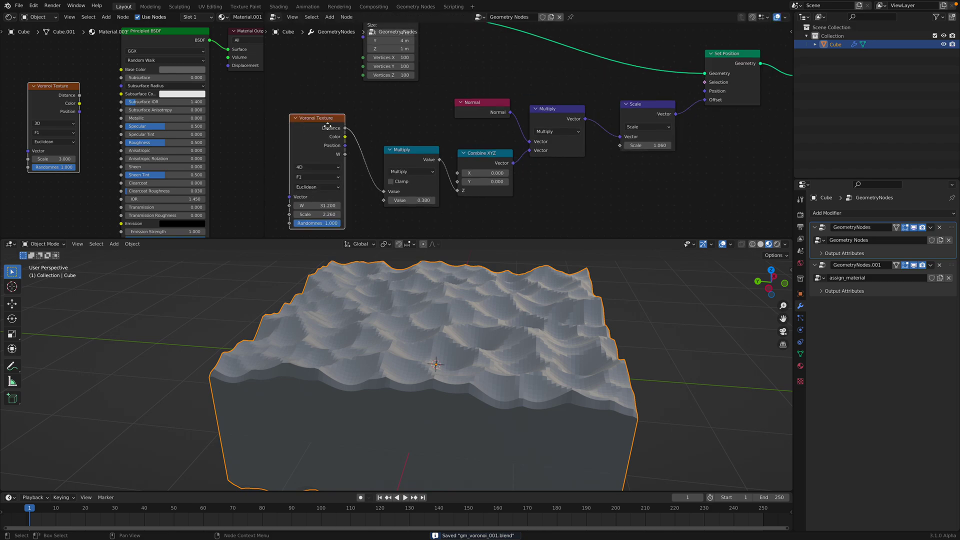
middle_drag(315, 108, 360, 97)
- Connect the material's Voronoi Distance to Base Color, set its Scale to 8.68, widen the shader editor, and save the file
drag(80, 94, 120, 72)
middle_drag(340, 322, 356, 326)
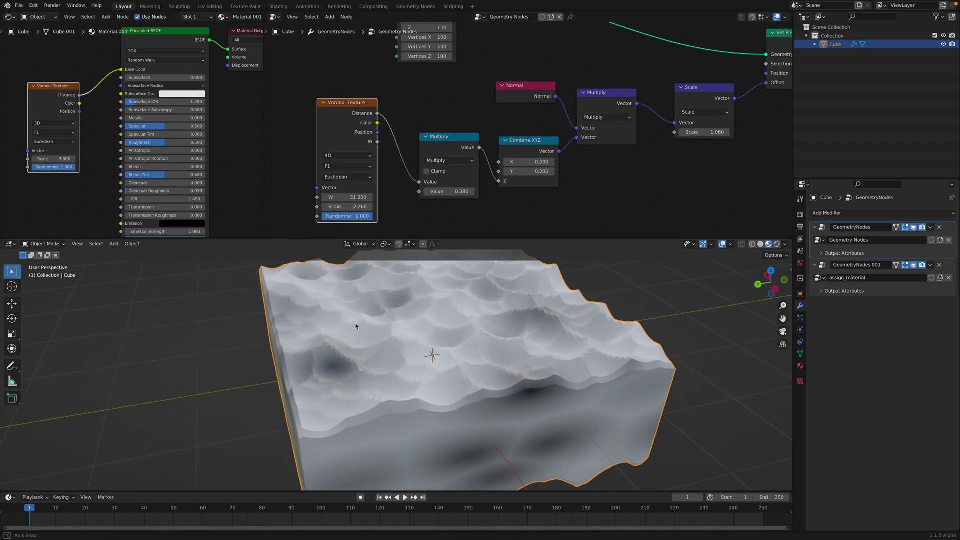
drag(45, 158, 200, 193)
scroll(398, 155, down, 2)
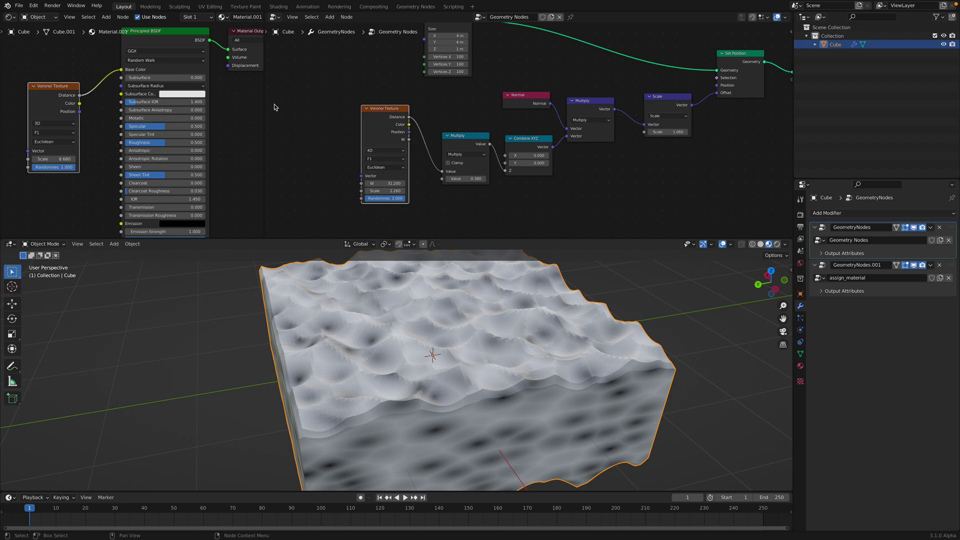
drag(267, 105, 350, 105)
middle_drag(150, 85, 251, 108)
key(ctrl+s)
- Add a Texture Coordinate node to the material, connect Generated to the Voronoi Texture's Vector, and save the file
key(shift+a)
click(145, 106)
text(text)
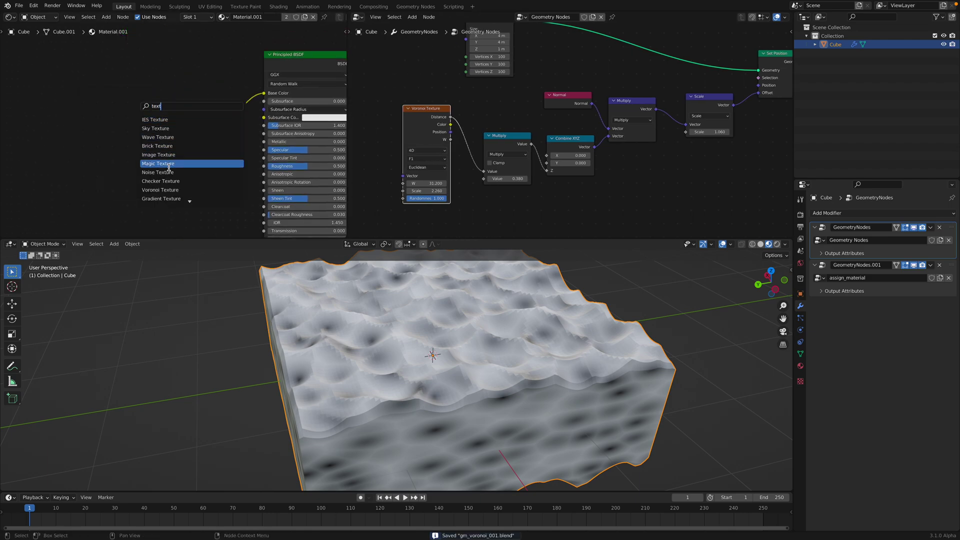
text(ture)
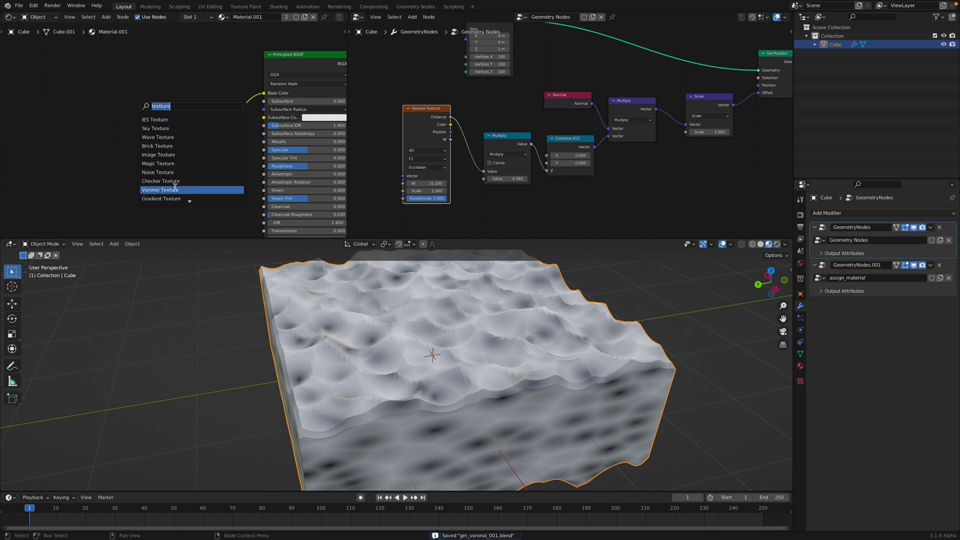
text(coo)
key(Return)
click(120, 203)
drag(135, 131, 170, 174)
middle_drag(345, 312, 427, 356)
key(ctrl+s)
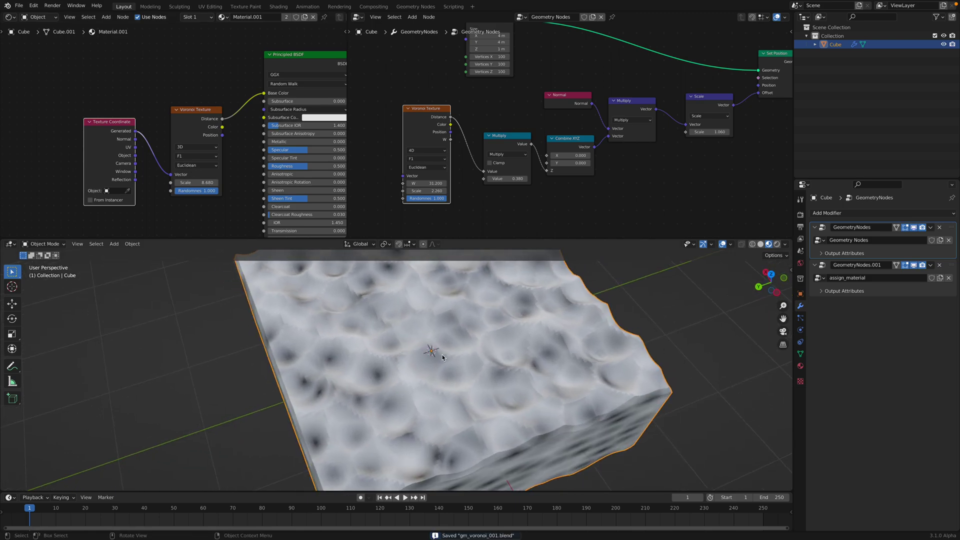
- Widen the geometry node editor again and set the 4D Voronoi Texture's W to 5
scroll(190, 95, down, 1)
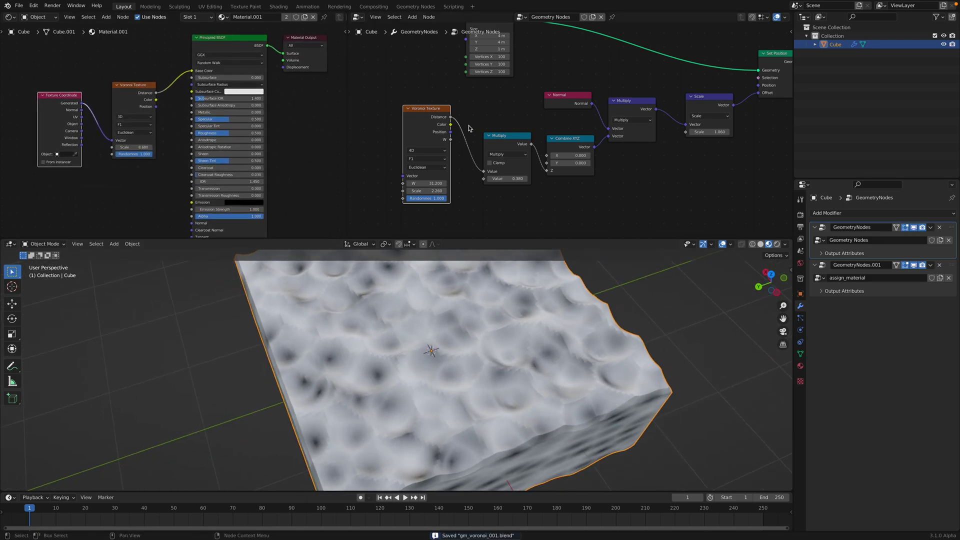
scroll(472, 125, up, 1)
scroll(473, 125, down, 2)
middle_drag(482, 263, 490, 337)
scroll(389, 165, up, 1)
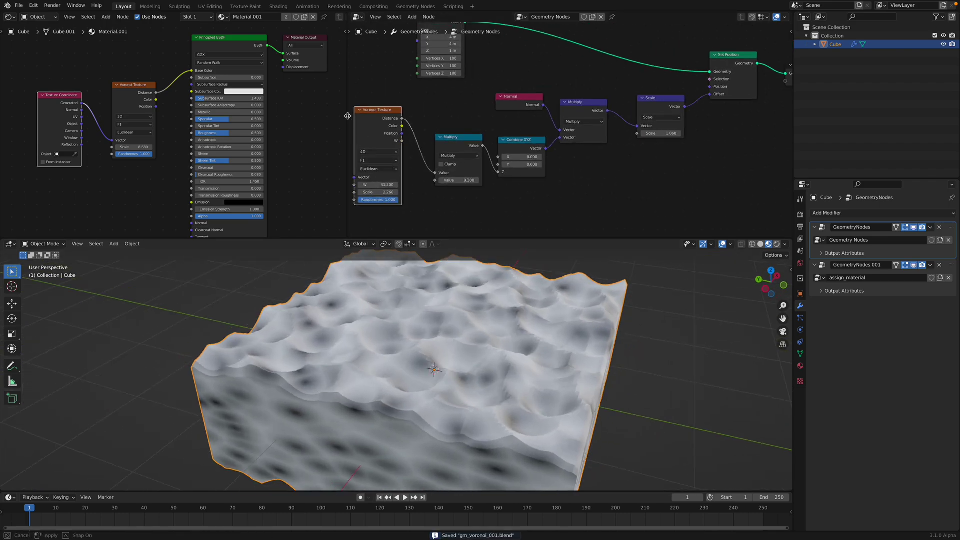
drag(347, 116, 263, 125)
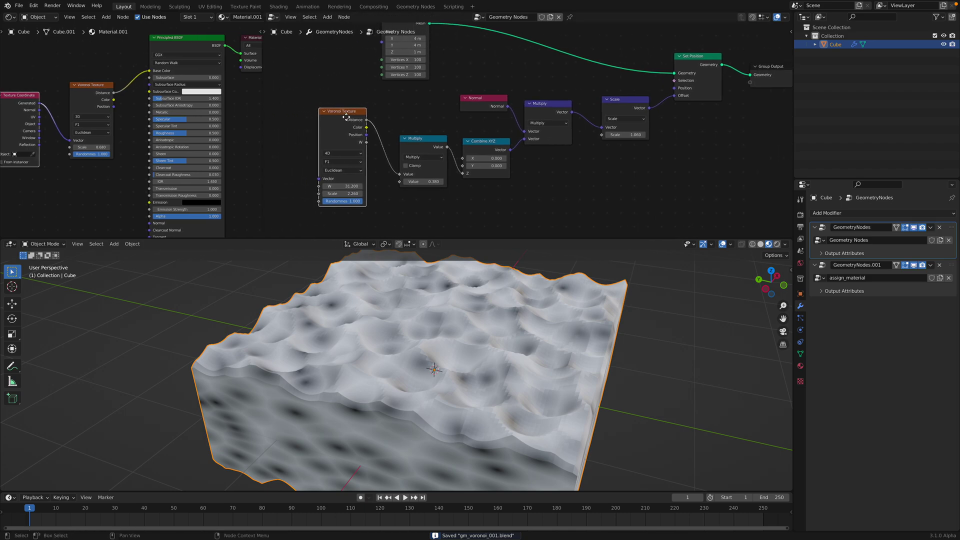
shift+drag(359, 192, 395, 192)
click(359, 187)
text(5)
key(Return)
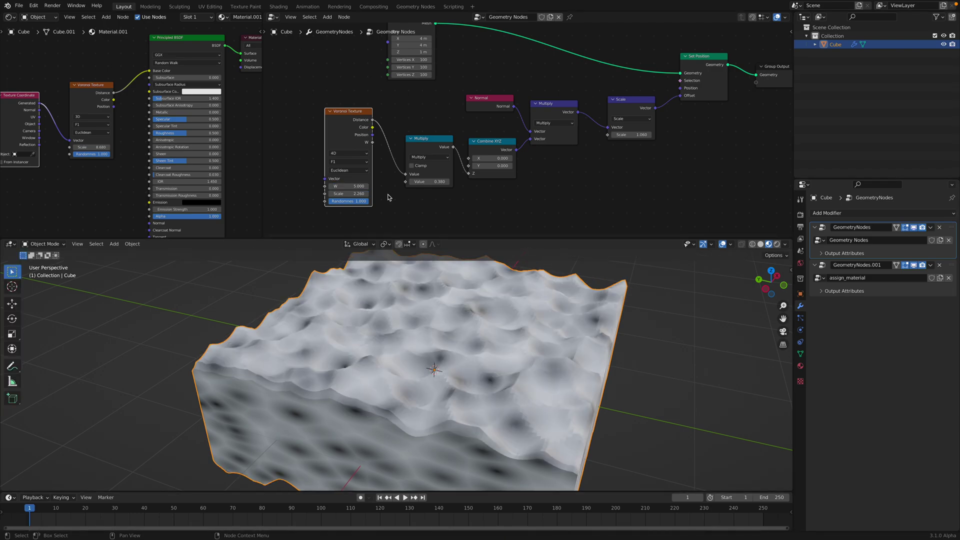
- Switch the material's Voronoi Texture to 4D, set its W and Scale to 5, and copy that Scale to the geometry Voronoi Texture
middle_drag(279, 156, 328, 153)
middle_drag(105, 143, 153, 146)
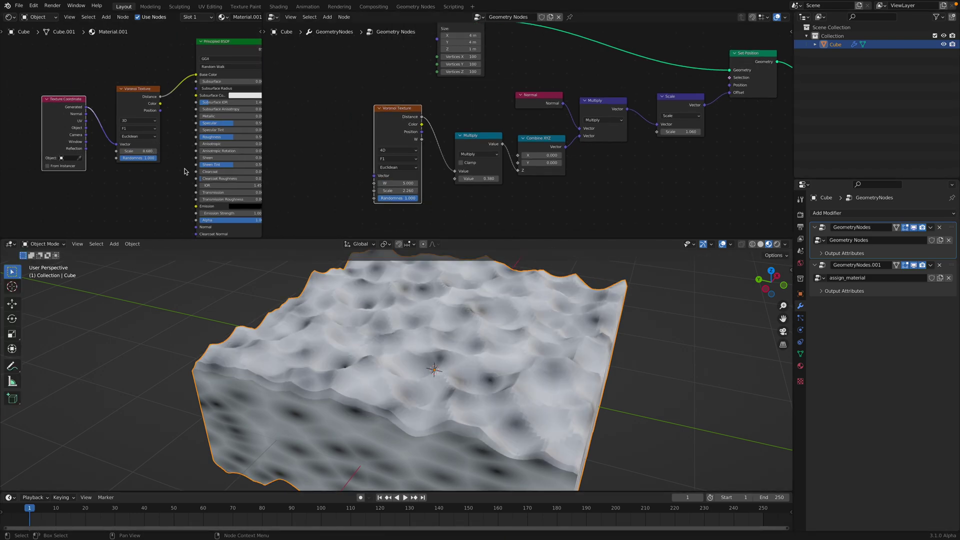
scroll(250, 155, up, 1)
click(131, 117)
click(132, 147)
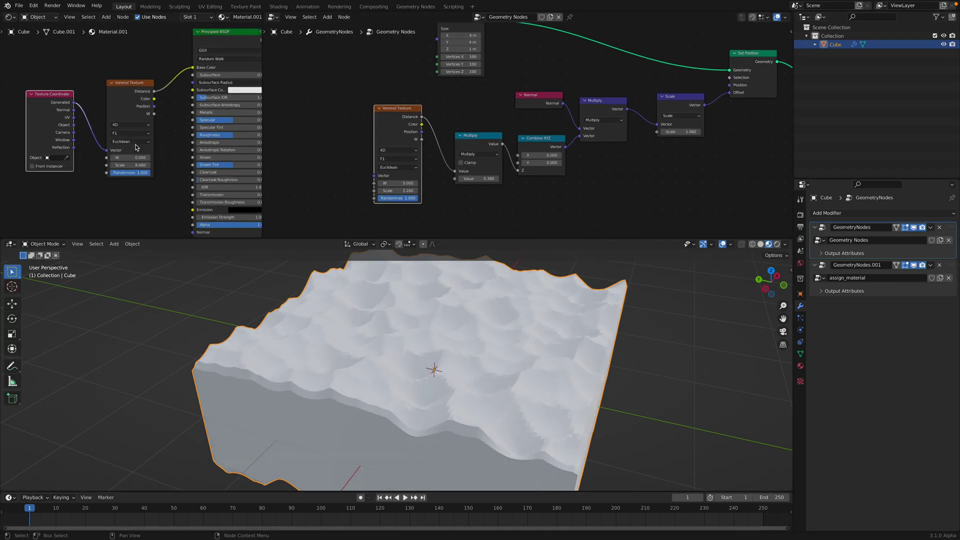
text(5)
key(Return)
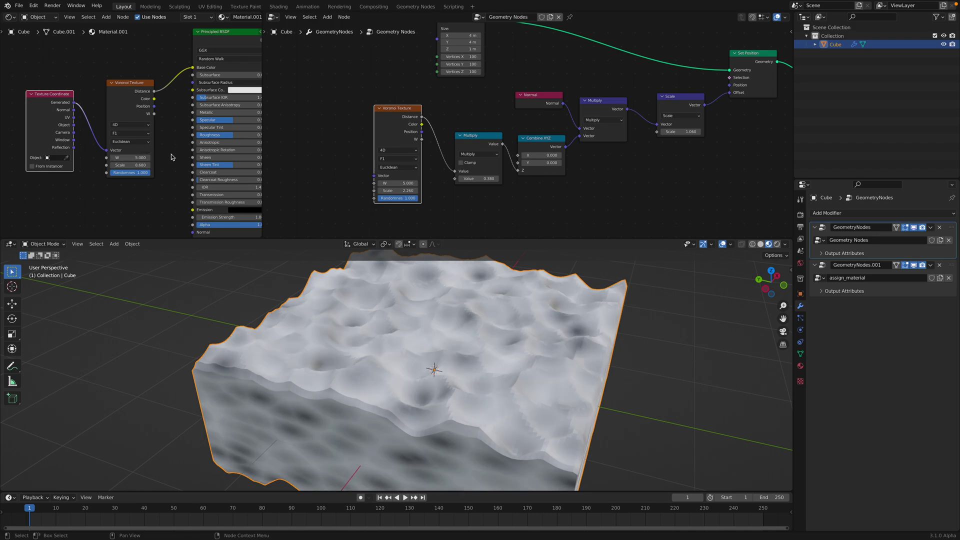
key(Return)
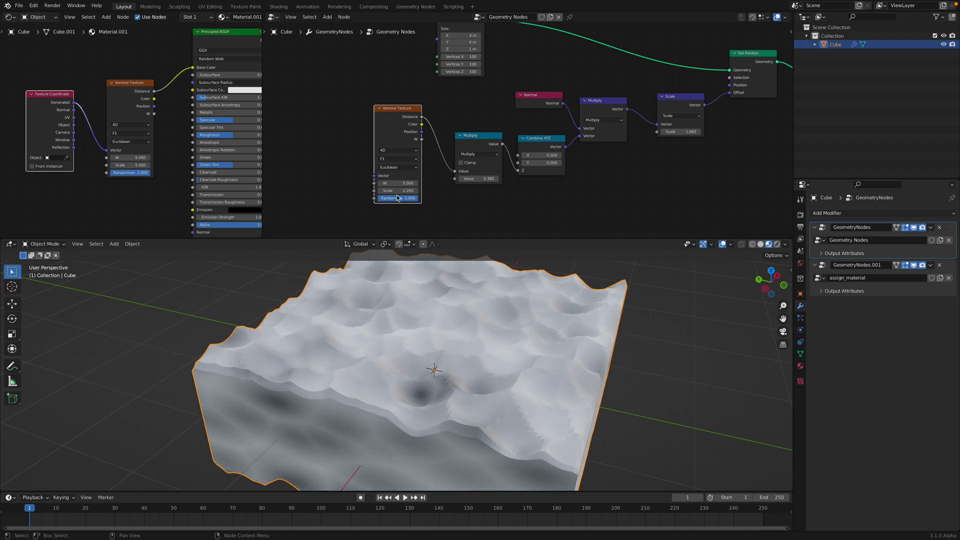
key(ctrl+v)
middle_drag(502, 308, 479, 336)
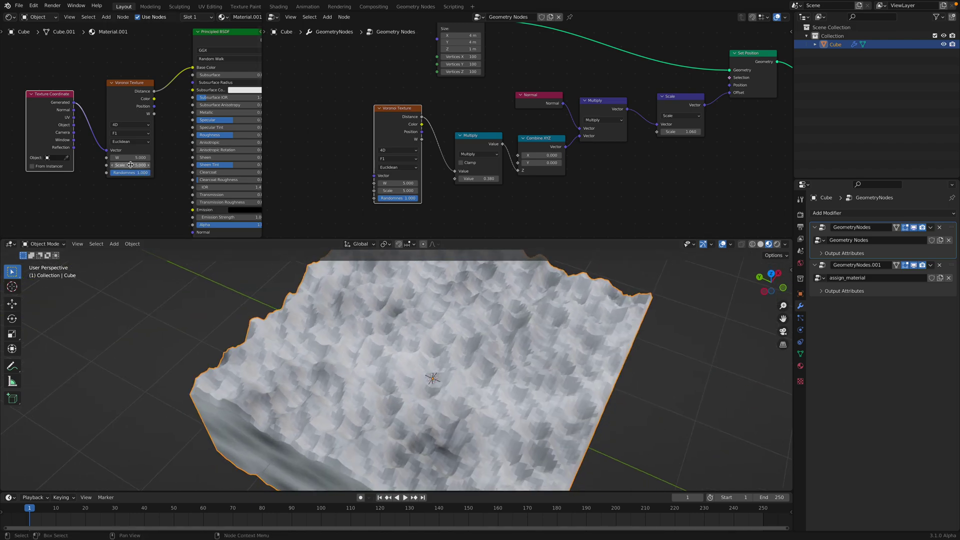
- Set the material's Voronoi Texture Scale to 1 and disconnect its Distance from Base Color
text(1)
key(Return)
middle_drag(453, 315, 430, 304)
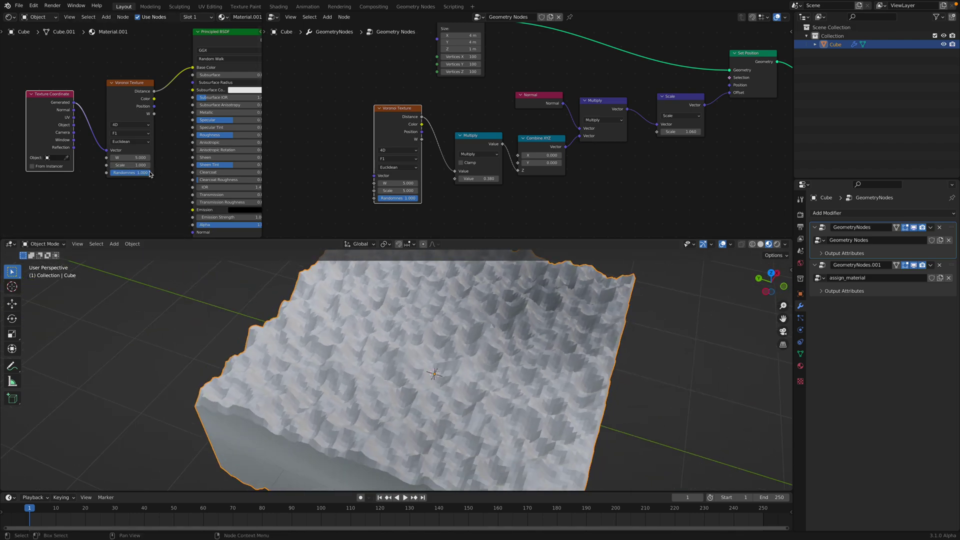
mouse_move(192, 68)
mouse_down()
mouse_move(216, 79)
mouse_move(195, 67)
mouse_up()
- Set the geometry Voronoi Texture's Scale to 2.32 and W to 3, and save the file
scroll(362, 156, up, 1)
drag(363, 166, 322, 174)
click(381, 166)
text(3)
key(Return)
scroll(529, 365, down, 3)
middle_drag(521, 377, 553, 361)
key(ctrl+s)
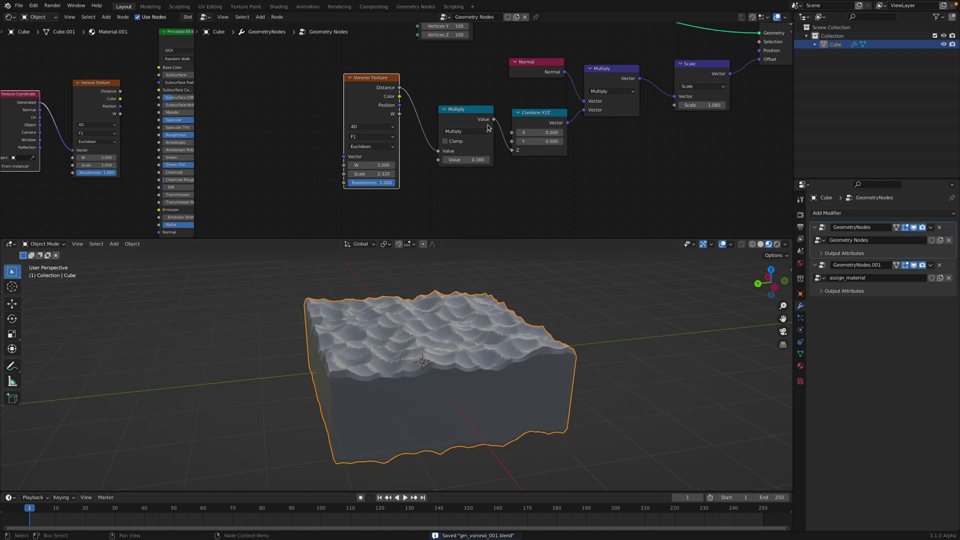
- Set the Cube node's Vertices Z to 2 and its Z size to 0.16 m, and save the file
middle_drag(487, 125, 430, 200)
scroll(431, 199, up, 2)
middle_drag(423, 151, 425, 175)
click(389, 118)
text(1)
key(Return)
drag(391, 118, 362, 118)
drag(393, 86, 372, 87)
key(ctrl+s)
- Set the Cube node's X and Y sizes to 4 m
middle_drag(418, 339, 435, 350)
middle_drag(407, 92, 361, 94)
mouse_move(334, 70)
mouse_down()
mouse_move(338, 79)
mouse_move(370, 79)
mouse_move(350, 79)
mouse_up()
text(4)
key(Return)
- Move the Cube node closer to the Set Position node
scroll(439, 95, down, 3)
mouse_move(439, 94)
middle_down()
mouse_move(450, 103)
mouse_move(437, 86)
middle_up()
click(442, 135)
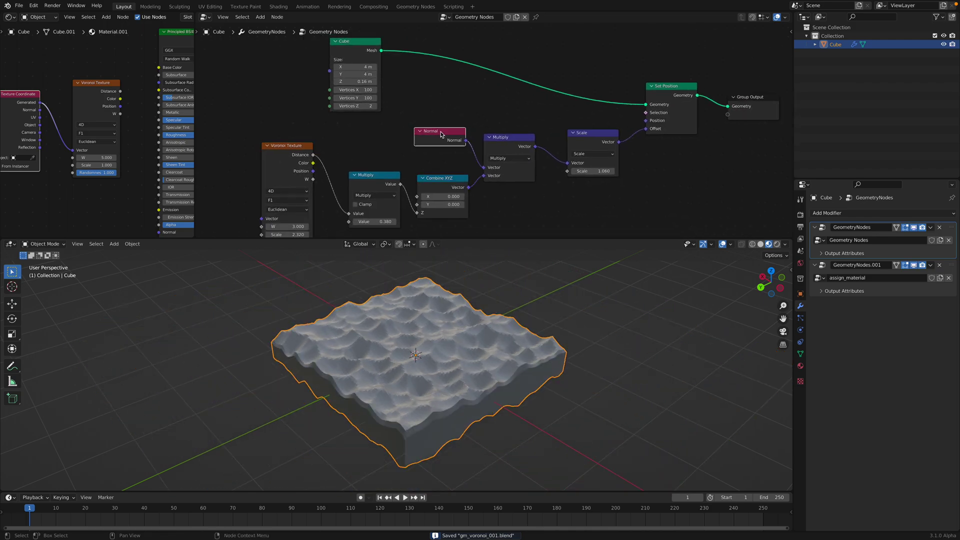
middle_drag(366, 57, 356, 70)
drag(356, 70, 572, 68)
middle_drag(602, 159, 485, 131)
middle_drag(507, 346, 505, 341)
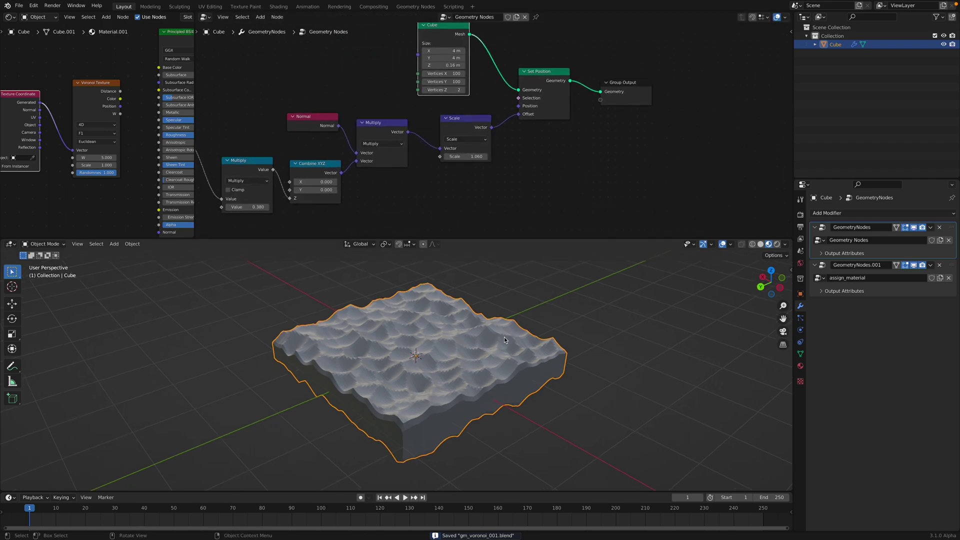
scroll(518, 313, up, 3)
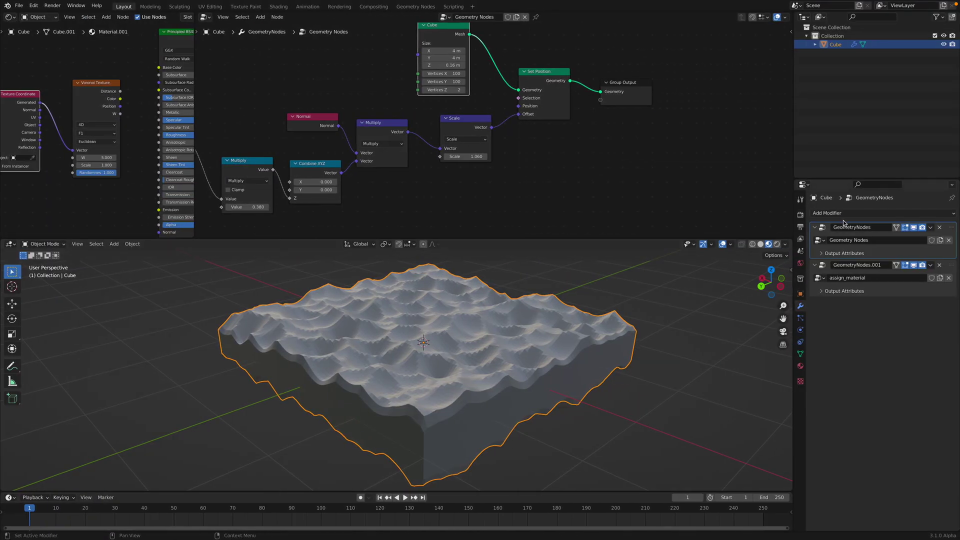
- Add a Remesh modifier to the cube and set it to Blocks mode
click(843, 214)
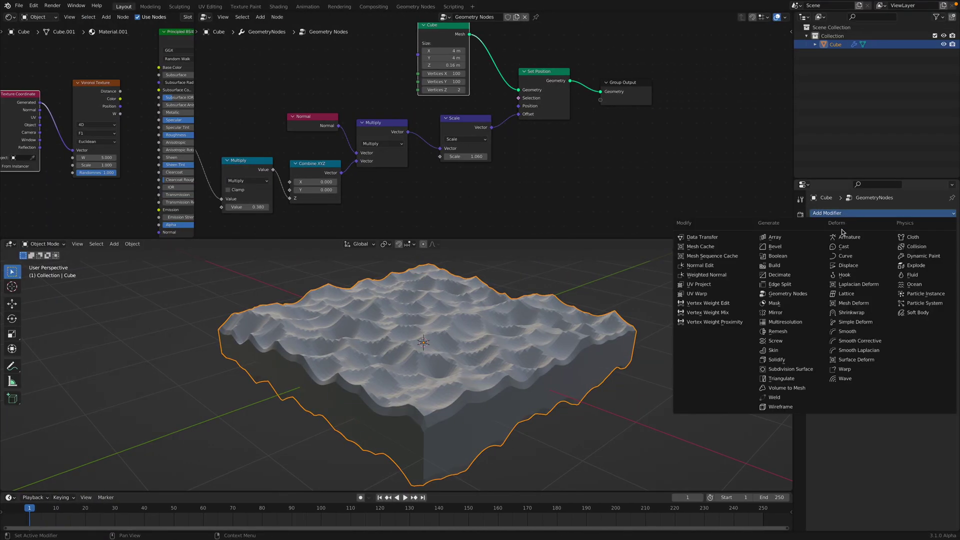
click(808, 331)
middle_drag(645, 360, 509, 329)
mouse_move(650, 350)
middle_down()
mouse_move(640, 320)
mouse_move(540, 347)
mouse_move(495, 343)
mouse_move(637, 345)
middle_up()
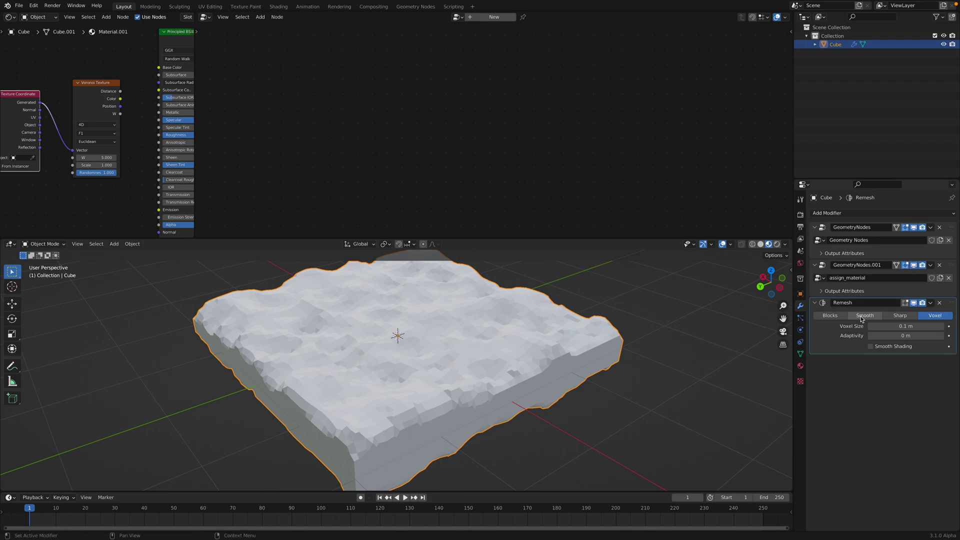
click(830, 315)
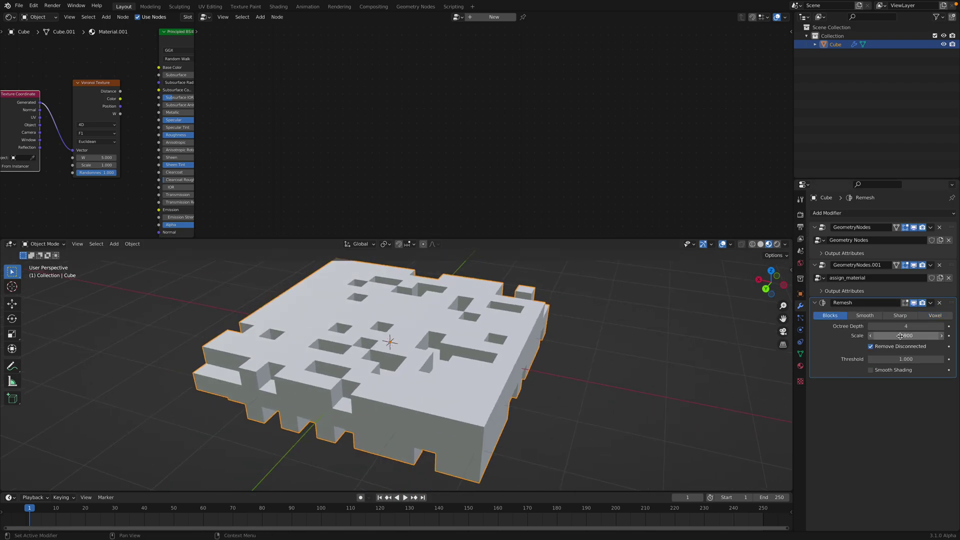
- Set the Remesh modifier's Scale to 0.899 and Threshold to 1, briefly toggling Smooth Shading on and off
drag(890, 336, 889, 360)
click(894, 360)
text(1)
key(Return)
click(899, 370)
click(899, 370)
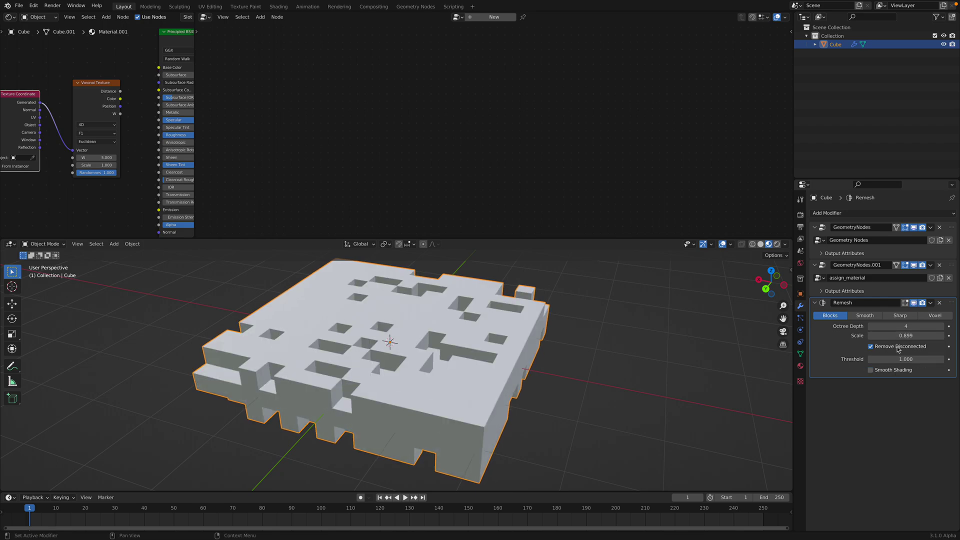
- Try a Remesh Octree Depth of 6 and settle on 5
click(940, 326)
click(940, 326)
middle_drag(697, 361, 634, 366)
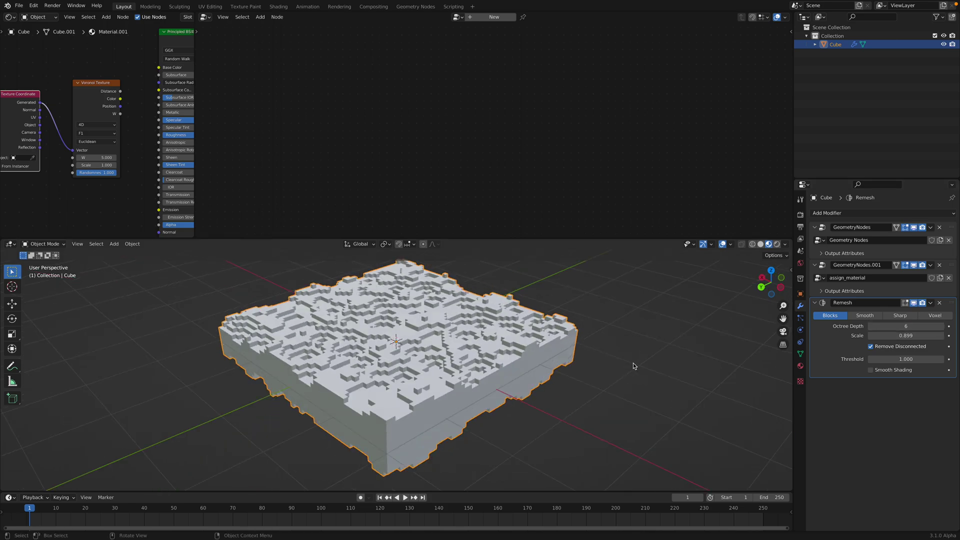
click(872, 326)
mouse_move(590, 360)
middle_down()
mouse_move(590, 320)
mouse_move(587, 363)
middle_up()
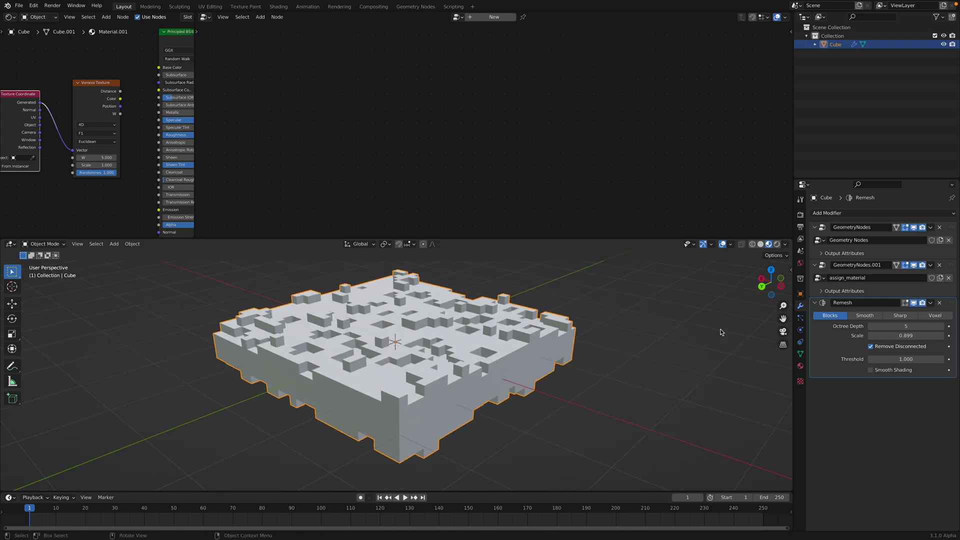
- Add a Decimate modifier in Planar mode and display the mesh in wireframe
click(881, 213)
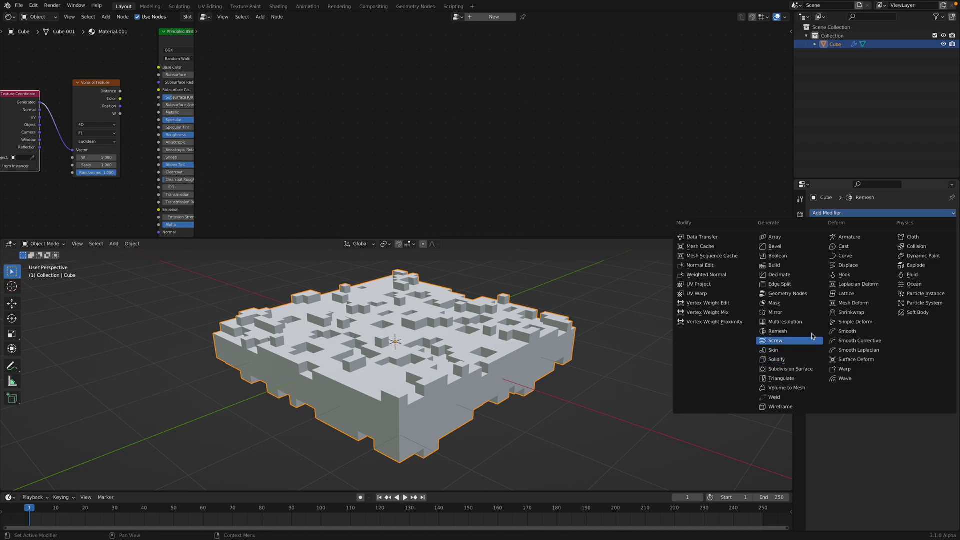
click(808, 276)
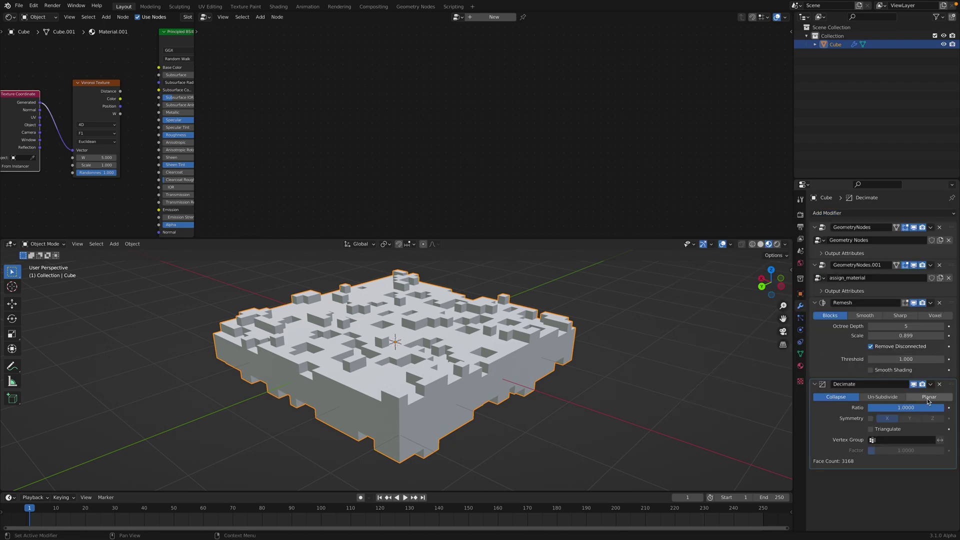
click(928, 397)
mouse_move(636, 353)
middle_down()
mouse_move(646, 324)
mouse_move(592, 332)
mouse_move(606, 321)
middle_up()
key(z)
click(602, 328)
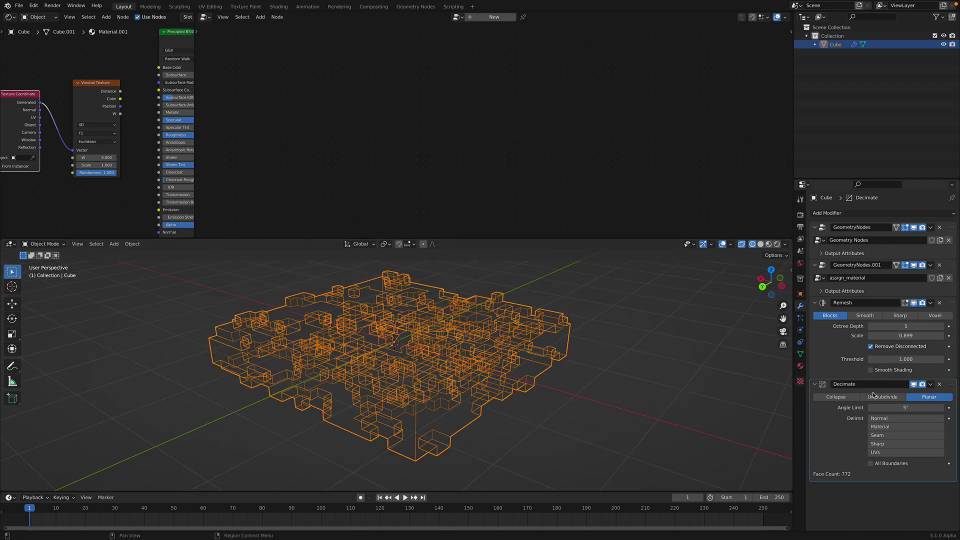
- Compare the wireframe with the Decimate modifier disabled and enabled in the viewport, and deselect the cube
click(915, 385)
click(915, 385)
click(914, 384)
click(914, 384)
click(705, 364)
middle_drag(632, 369, 463, 331)
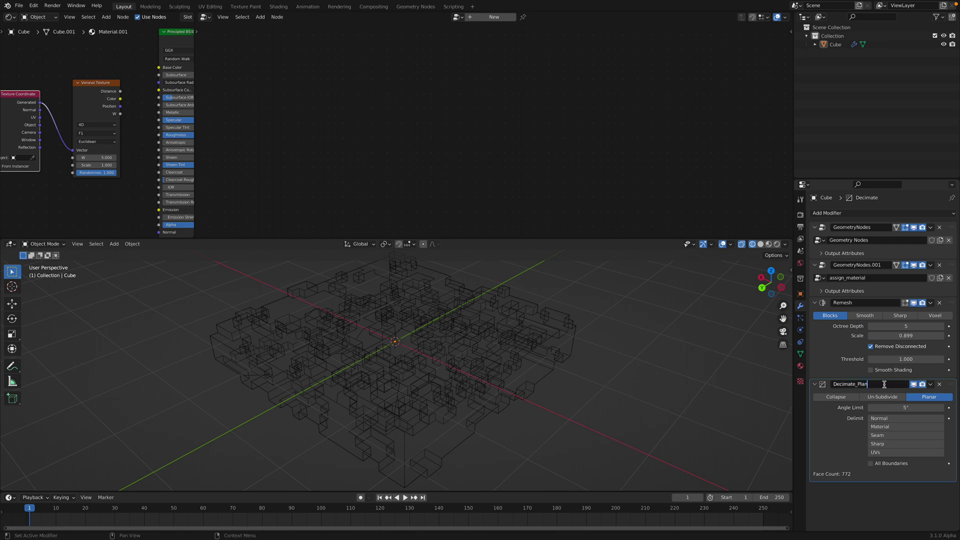
- Rename the Decimate modifier Decimate_Planar, save the file, and return the viewport to solid shading with the modifier's settings collapsed
key(ctrl+s)
click(915, 385)
middle_drag(613, 358, 553, 331)
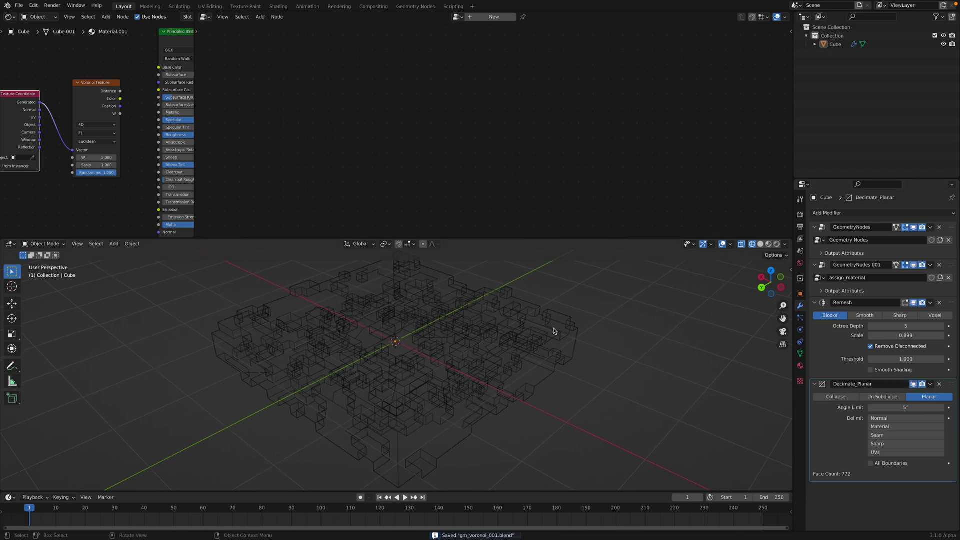
click(815, 384)
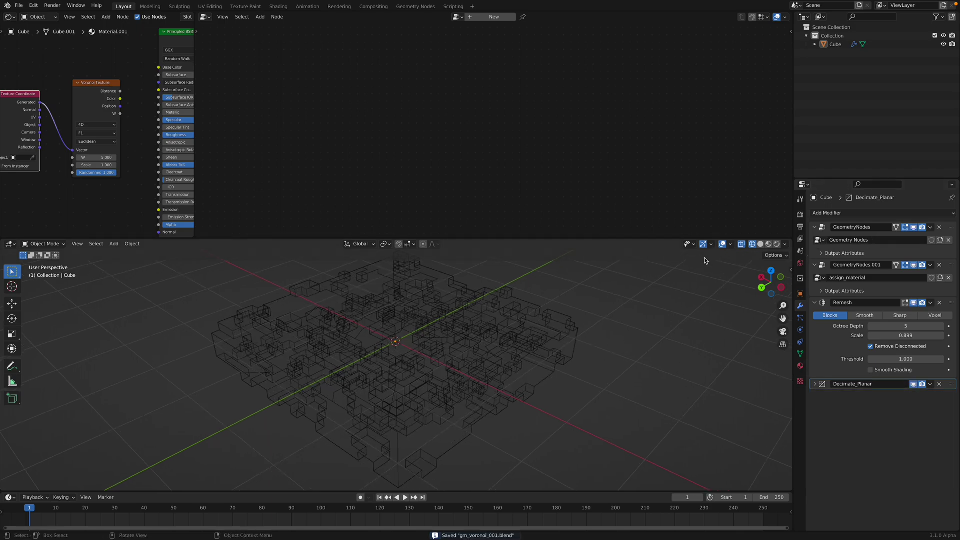
click(760, 244)
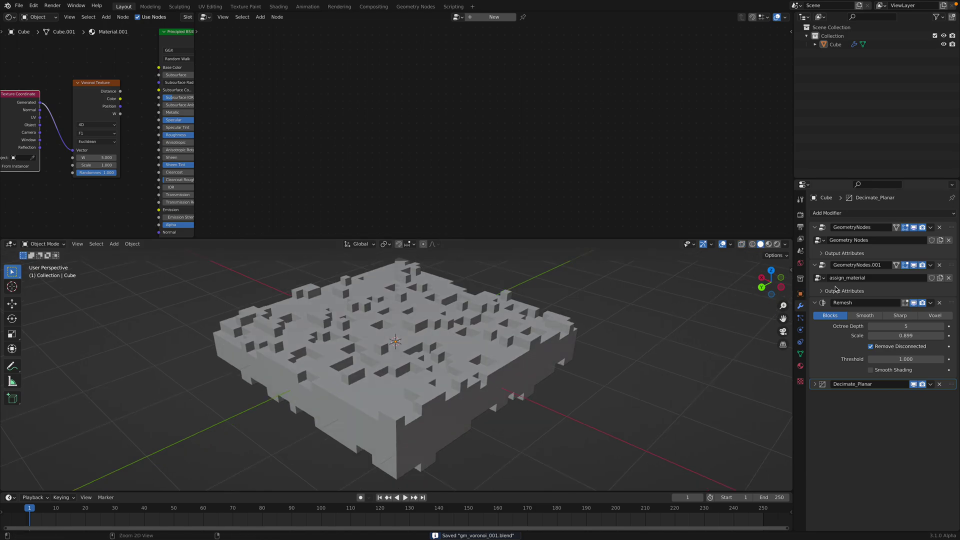
- Try a Bevel modifier with an Amount of 0.48 m and remove it
click(849, 213)
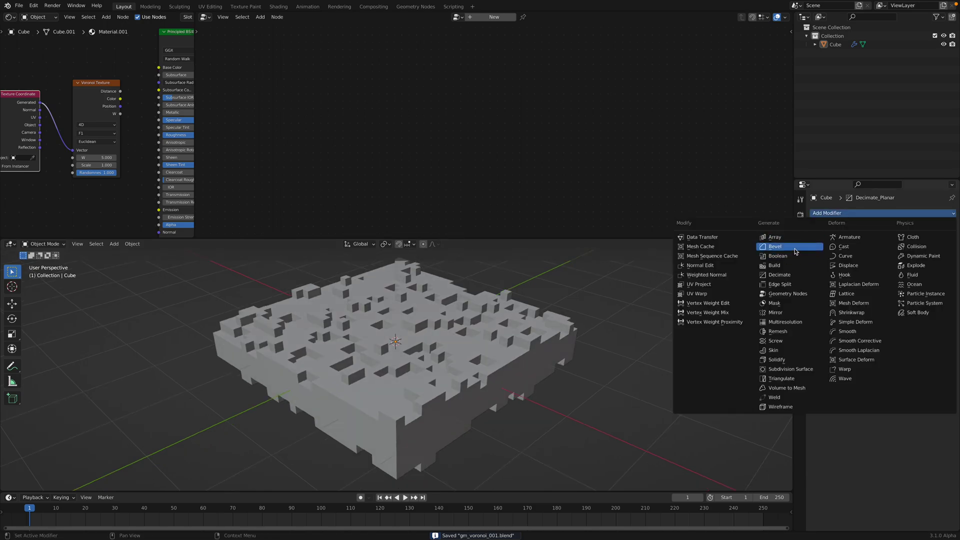
click(794, 248)
drag(885, 429, 923, 416)
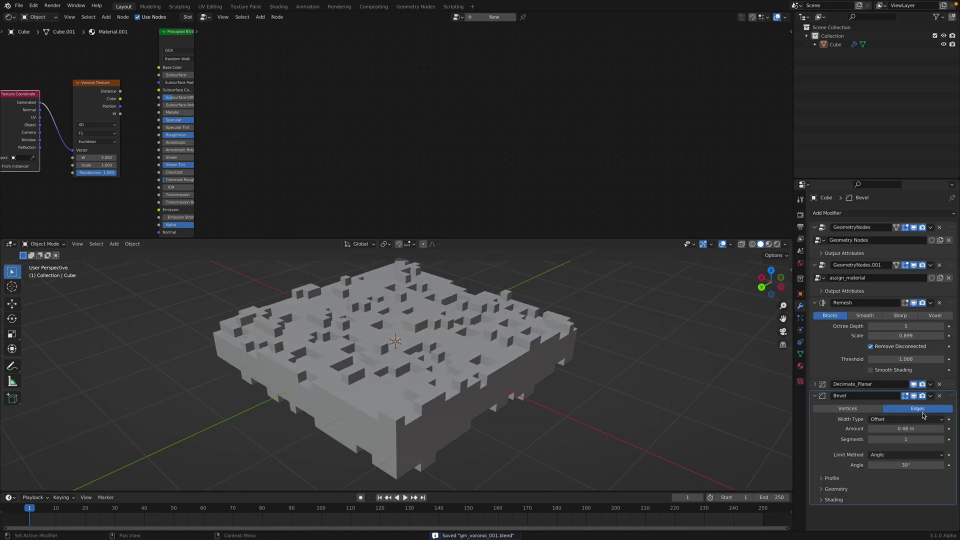
click(938, 396)
- Try a Subdivision Surface modifier on the cube and open the macOS Force Quit Applications window
click(850, 213)
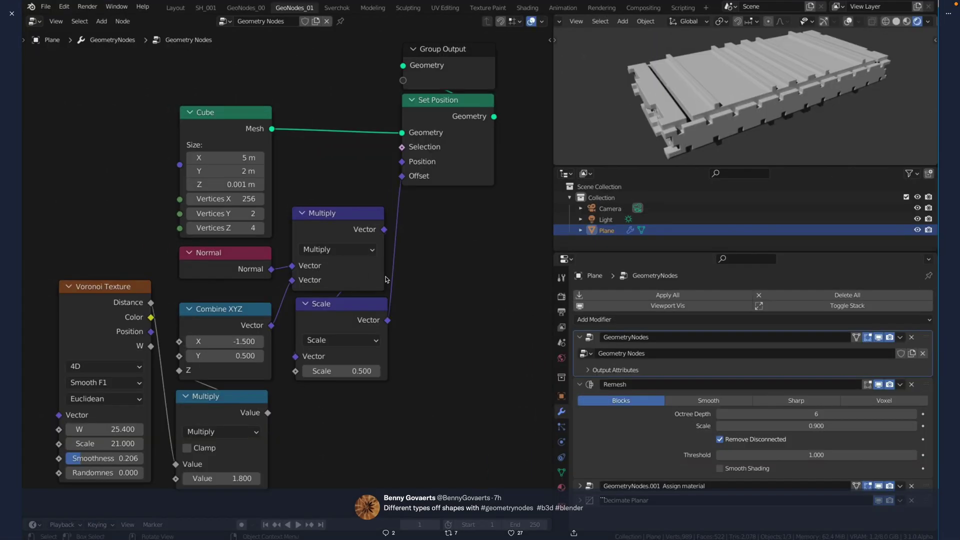
mouse_move(66, 8)
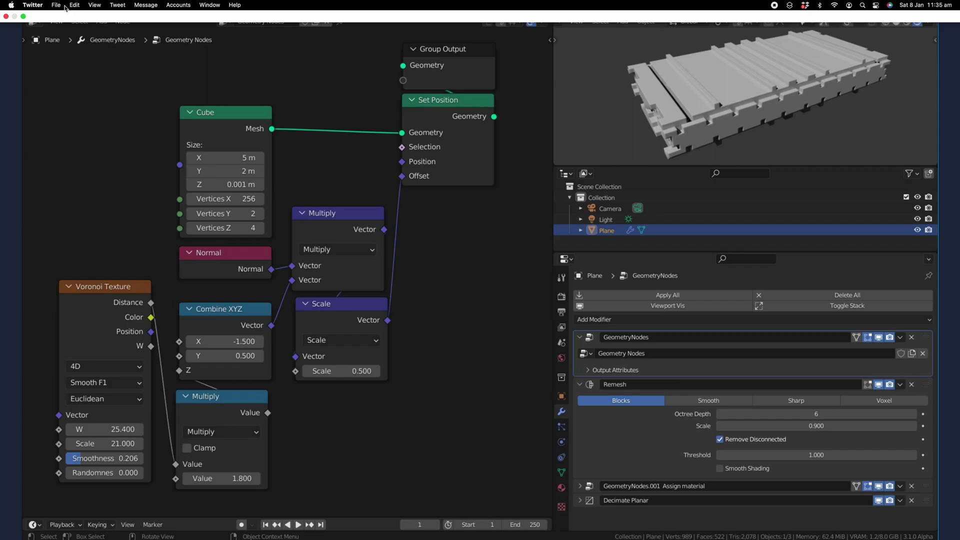
click(24, 17)
click(11, 6)
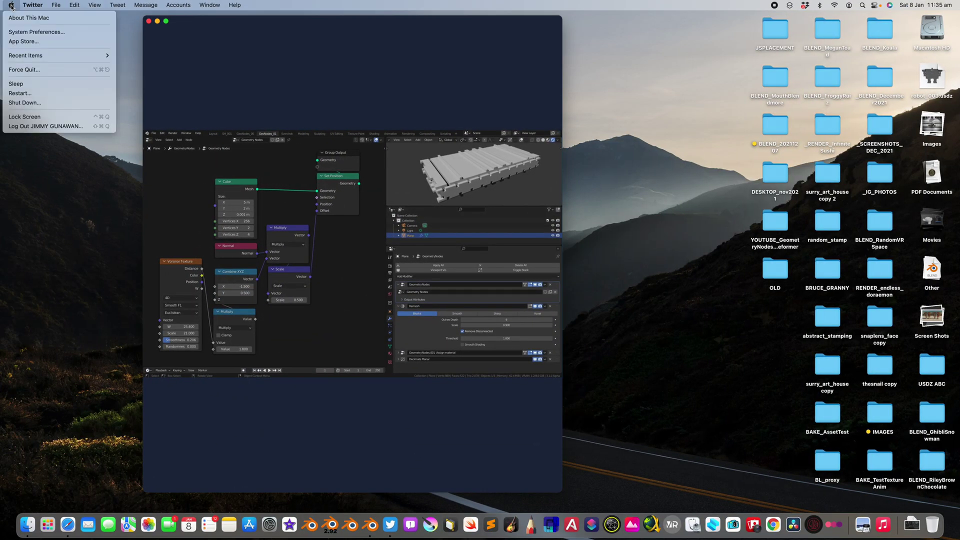
click(25, 69)
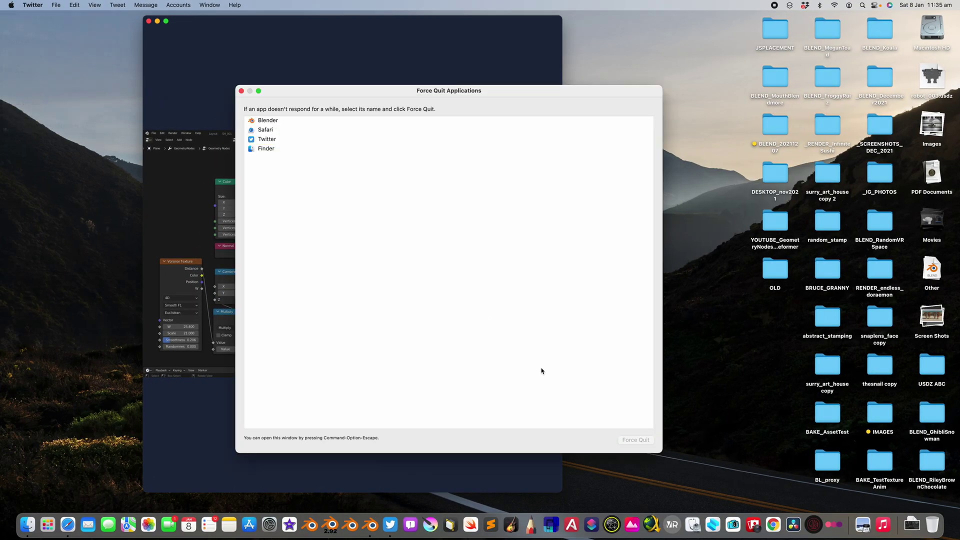
- Dismiss the Force Quit window without quitting Blender, remove the Subdivision modifier, and save the file
click(364, 122)
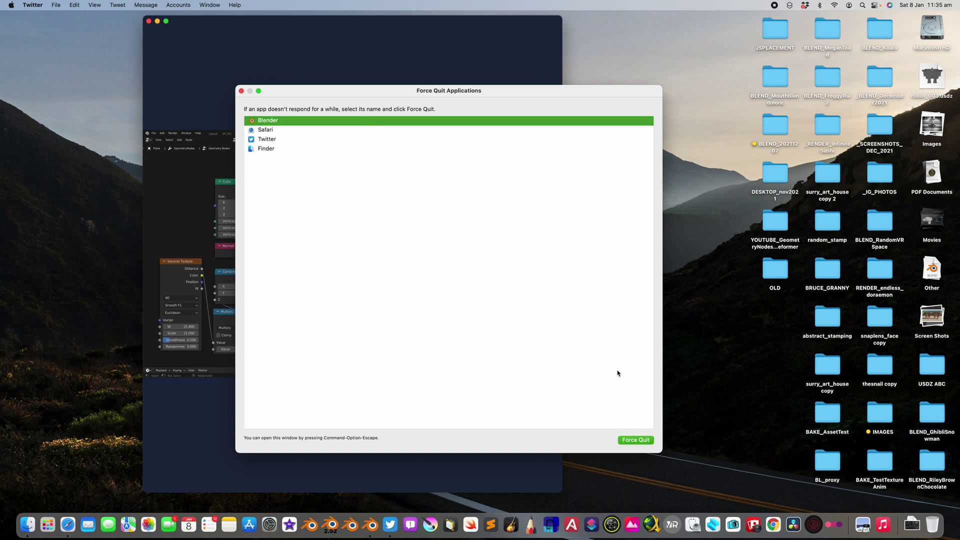
key(ctrl+Right)
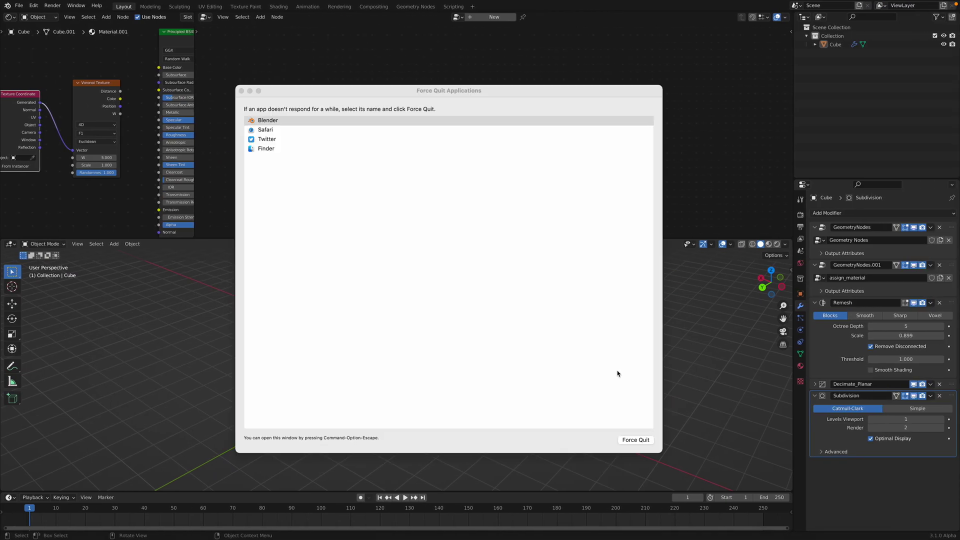
click(241, 91)
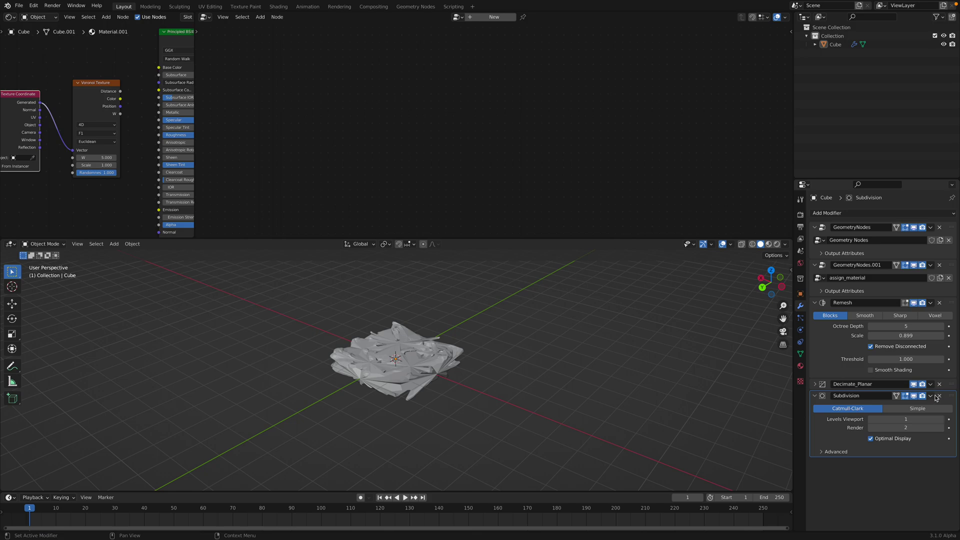
key(ctrl+s)
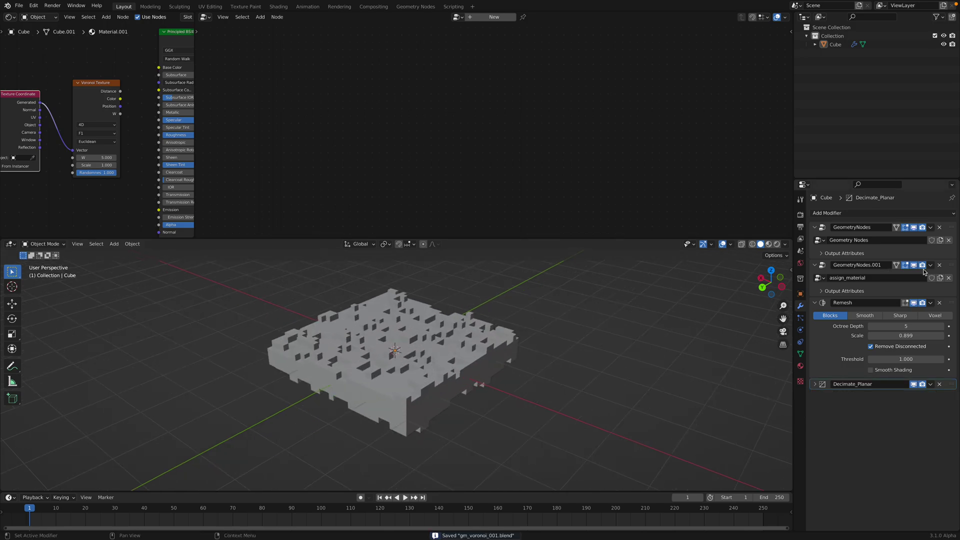
- Raise the Remesh modifier's Octree Depth to 6
click(941, 326)
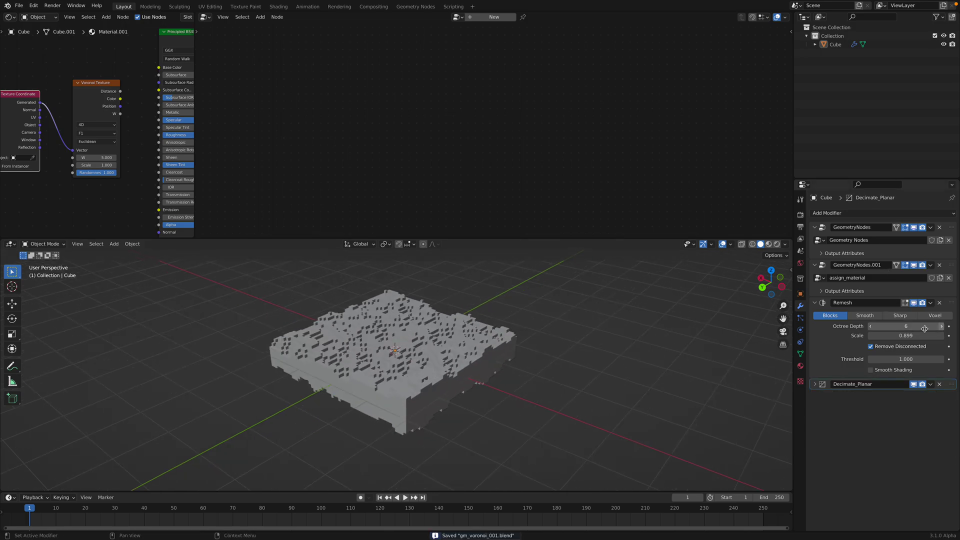
scroll(607, 324, up, 2)
middle_drag(606, 298, 609, 322)
scroll(607, 327, down, 1)
- Make the first GeometryNodes modifier active and bring its whole node tree into view
click(945, 230)
scroll(302, 144, down, 3)
middle_drag(301, 144, 348, 135)
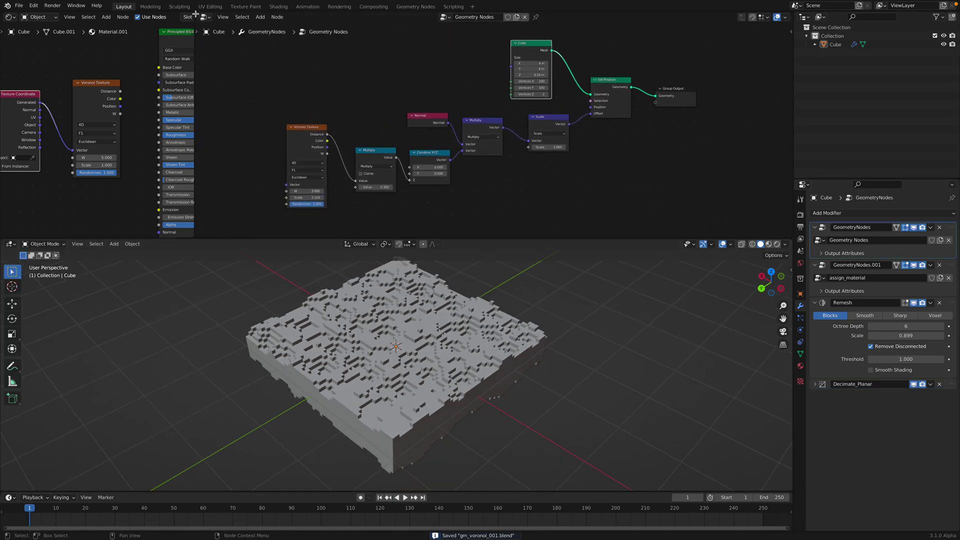
- Close the shader editor beside the geometry node editor and enlarge the geometry node editor
drag(148, 14, 145, 14)
middle_drag(335, 111, 291, 123)
scroll(283, 149, up, 1)
drag(302, 237, 303, 285)
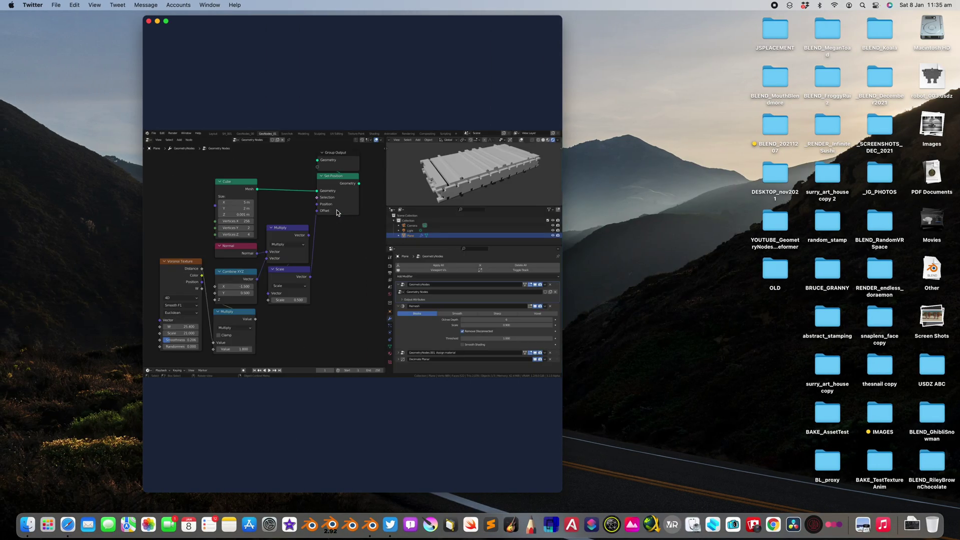
- Switch to Twitter, enlarge the post window, and examine the reference node setups in the two images
click(337, 209)
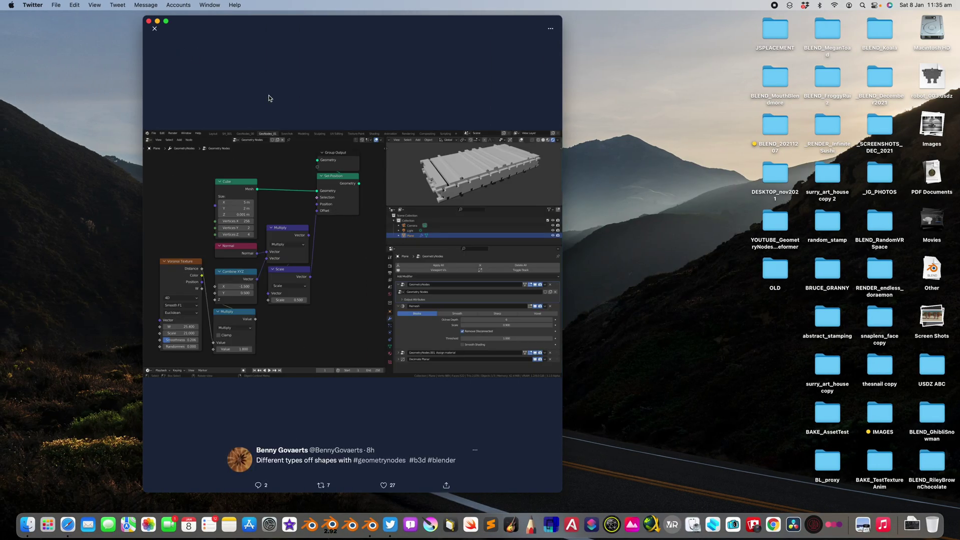
drag(566, 201, 718, 201)
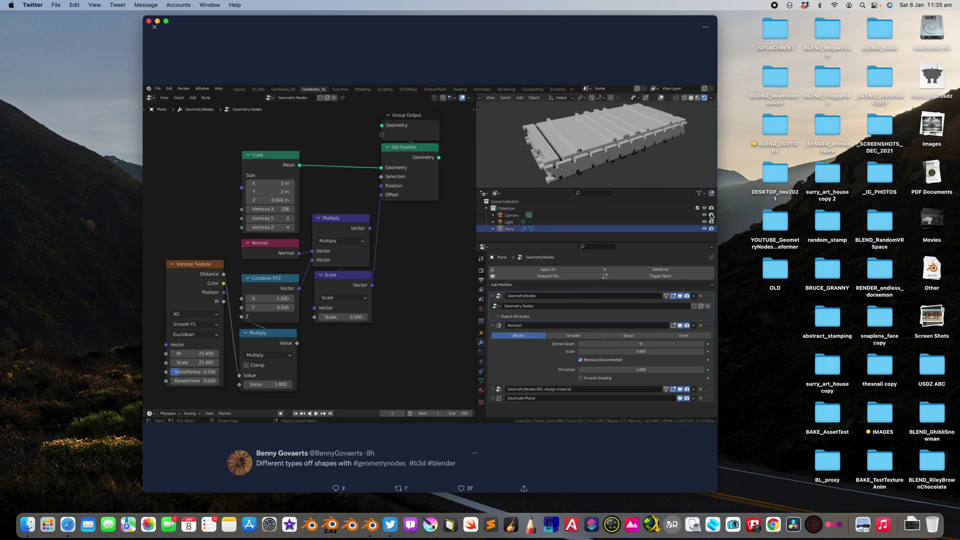
key(Left)
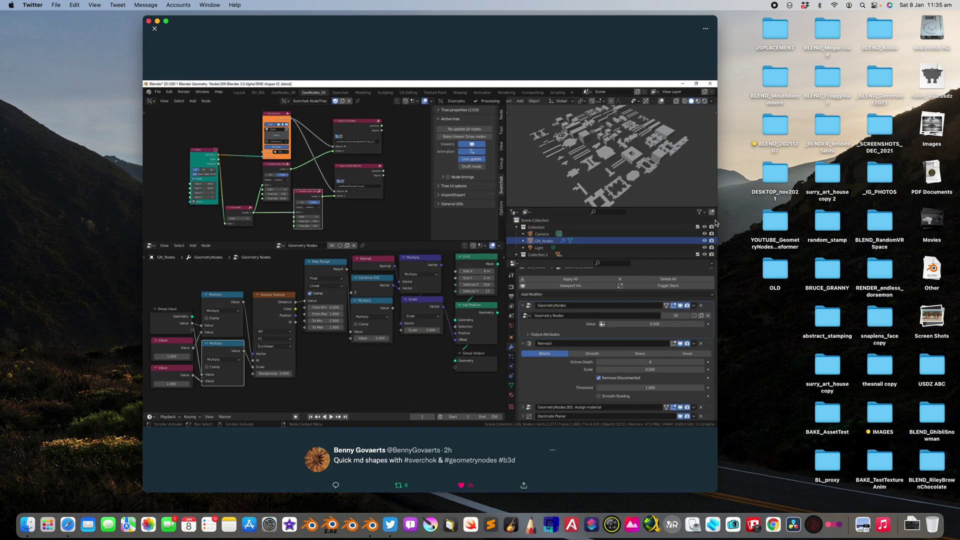
drag(718, 221, 831, 220)
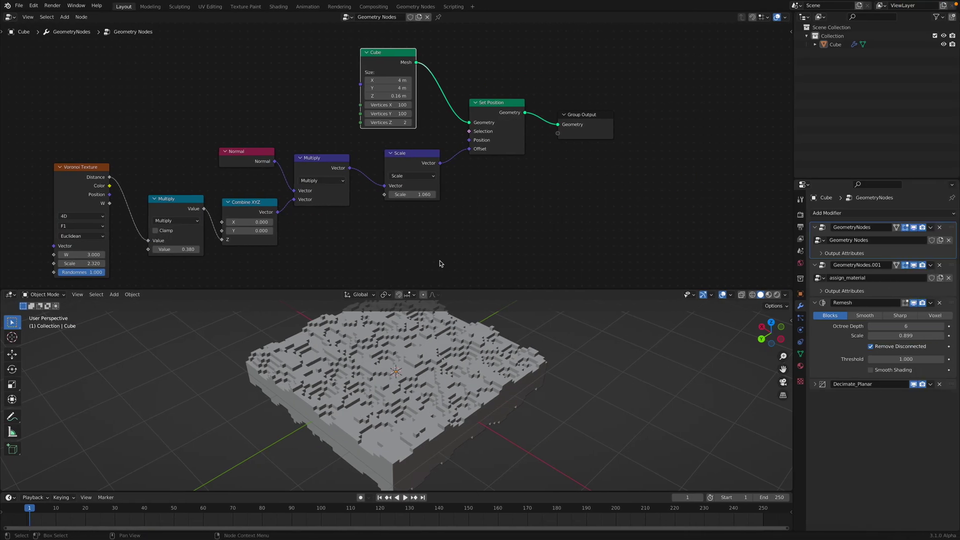
- Back in Blender, set the Voronoi Texture's W to 4.46 and the Remesh Octree Depth to 5, and save the file
scroll(213, 219, up, 2)
drag(75, 243, 116, 244)
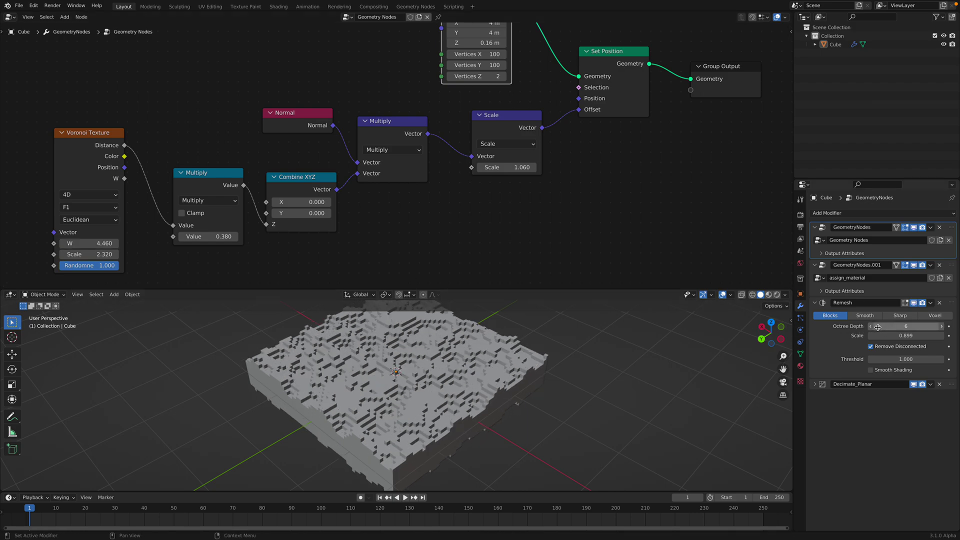
click(872, 326)
click(871, 327)
click(942, 326)
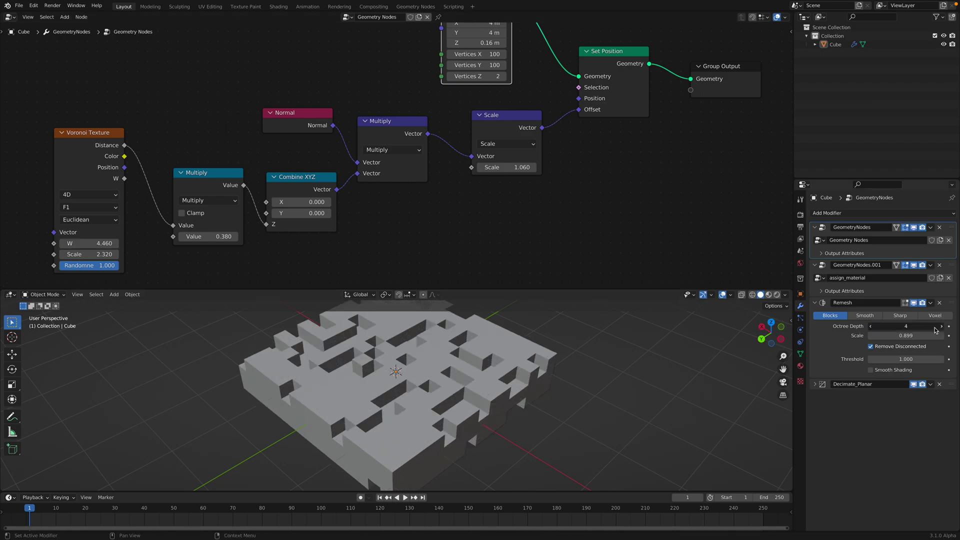
drag(772, 333, 785, 370)
key(ctrl+s)
- Set the Cube node's X size to 6.4 m and move the Scale node slightly lower
middle_drag(440, 30, 421, 84)
mouse_move(450, 77)
mouse_down()
mouse_move(470, 76)
mouse_move(456, 76)
mouse_up()
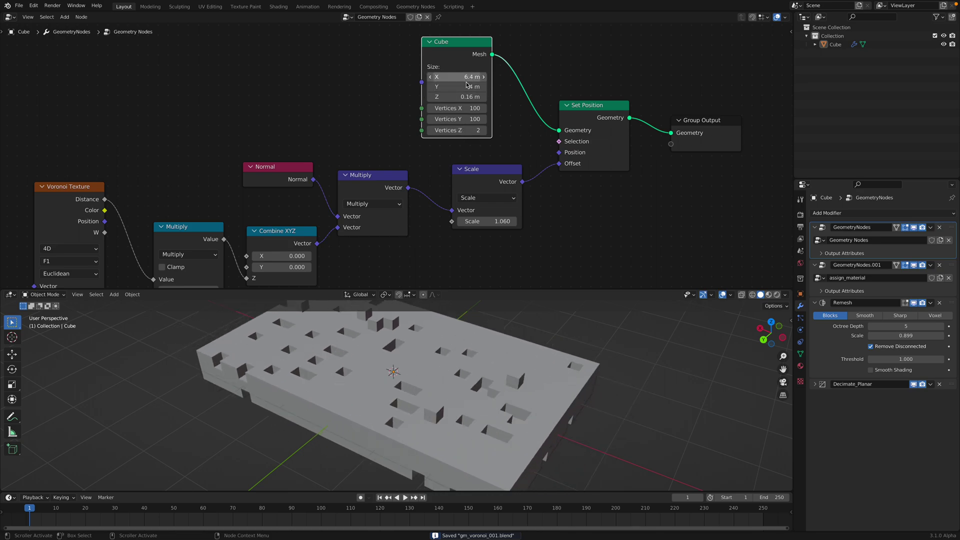
middle_drag(511, 190, 503, 180)
scroll(461, 179, down, 2)
drag(462, 177, 463, 194)
click(293, 165)
middle_drag(292, 166, 298, 150)
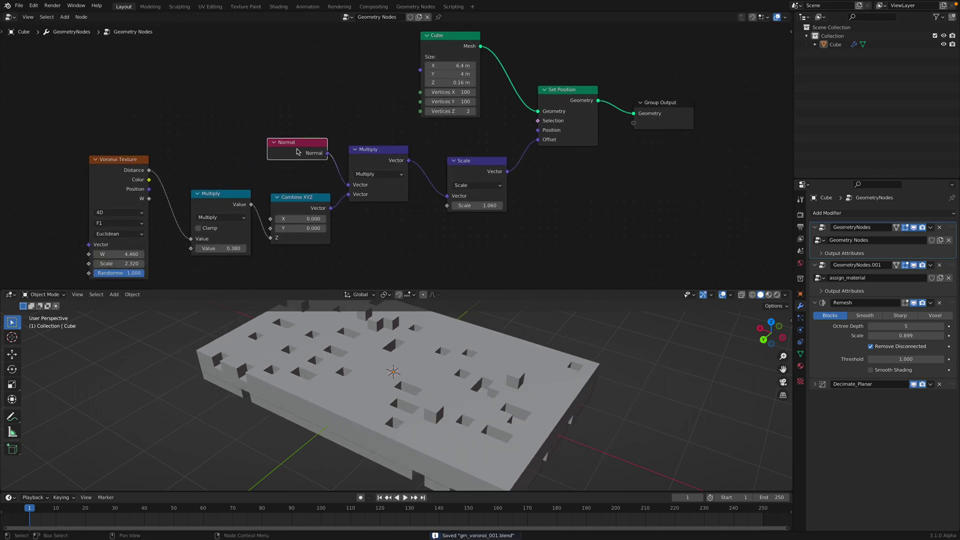
- Connect the Voronoi Texture's Position output to the Set Position node's Position input and save the file
drag(150, 189, 156, 188)
drag(240, 170, 538, 129)
mouse_move(539, 361)
middle_down()
mouse_move(551, 349)
mouse_move(540, 364)
mouse_move(555, 370)
middle_up()
key(ctrl+s)
- Adjust the node layout and set the Voronoi Texture's W to 15.26
drag(556, 133, 554, 148)
drag(128, 183, 132, 175)
middle_drag(132, 175, 153, 152)
drag(145, 222, 173, 221)
middle_drag(392, 379, 432, 378)
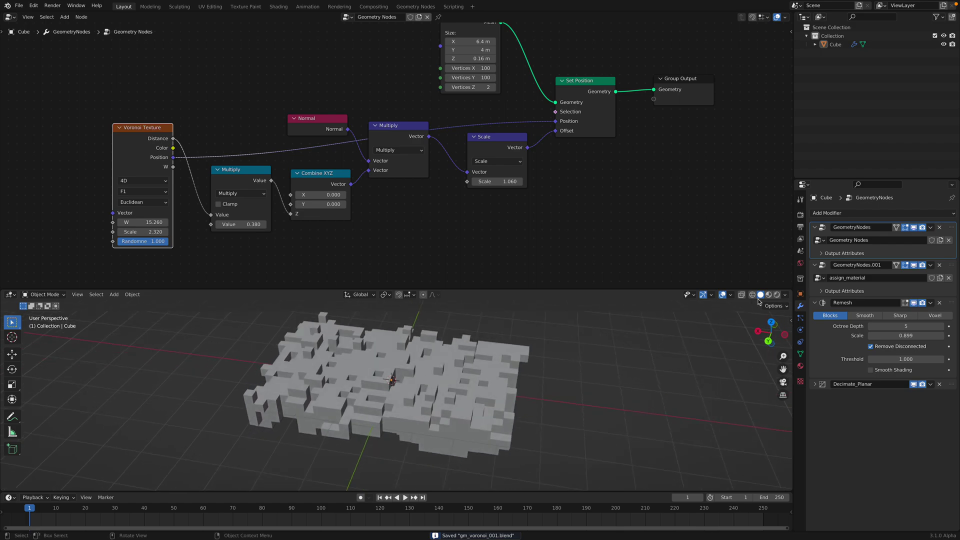
- Enable Cavity in the viewport's solid shading options and save the file
click(784, 295)
click(736, 478)
click(737, 478)
click(736, 488)
middle_drag(643, 435, 524, 383)
key(ctrl+s)
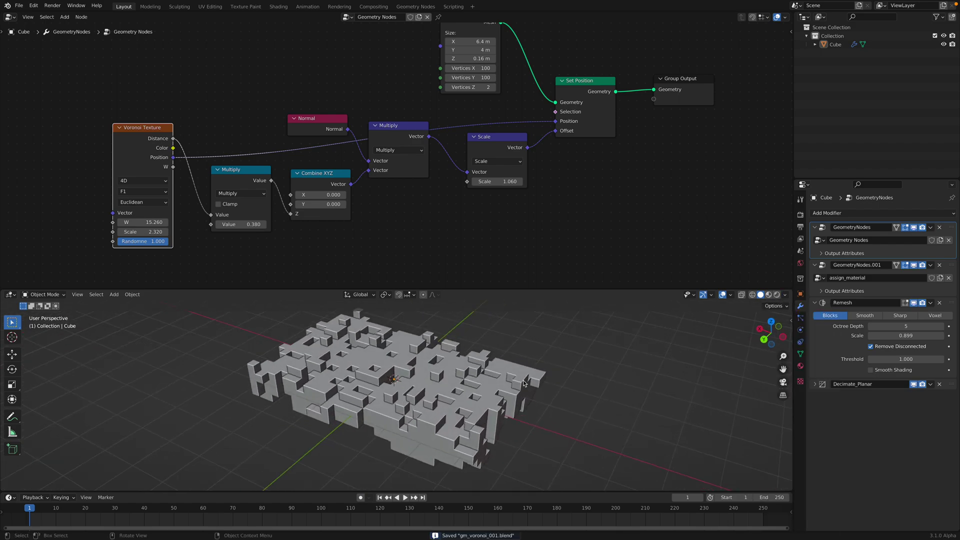
- Turn the viewport's Cavity shading off and on again to compare its effect on the blocks
click(785, 296)
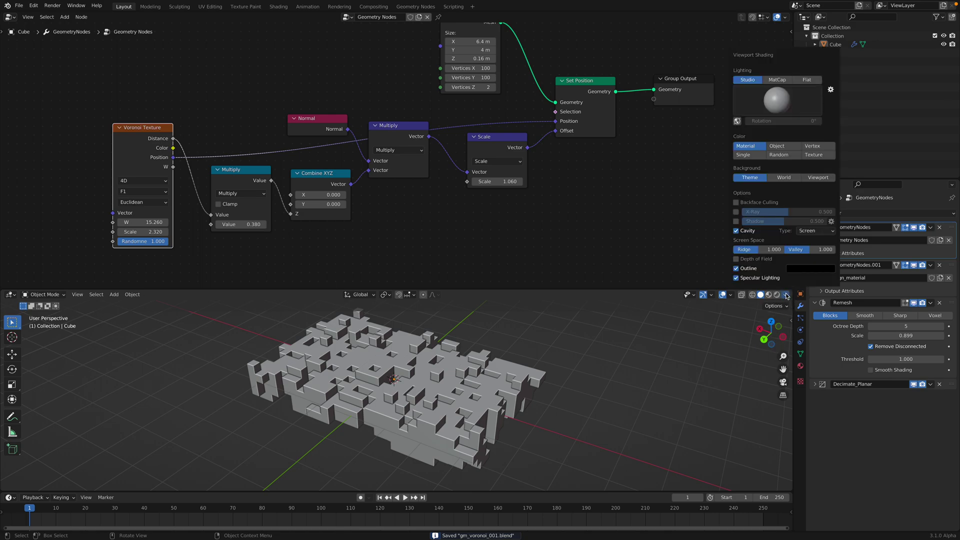
click(786, 297)
click(742, 233)
click(743, 234)
- Duplicate the block object three times along the Y axis at equal spacing and enlarge the 3D viewport
mouse_move(470, 395)
middle_down()
mouse_move(427, 381)
mouse_move(434, 372)
middle_up()
click(427, 381)
scroll(428, 381, down, 2)
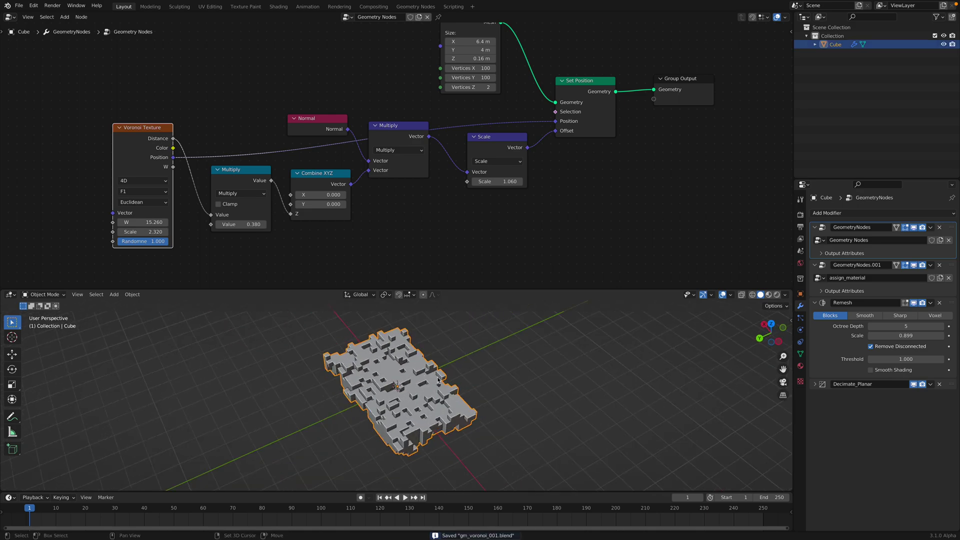
key(shift+d)
key(y)
click(553, 290)
key(shift+r)
key(shift+r)
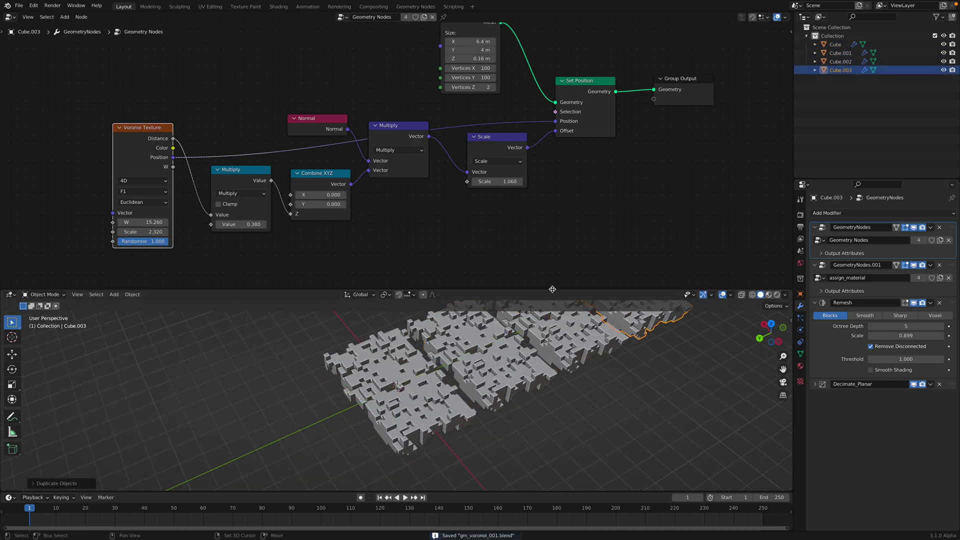
drag(552, 289, 553, 204)
mouse_move(493, 320)
middle_down()
mouse_move(478, 295)
mouse_move(481, 317)
middle_up()
scroll(477, 295, up, 2)
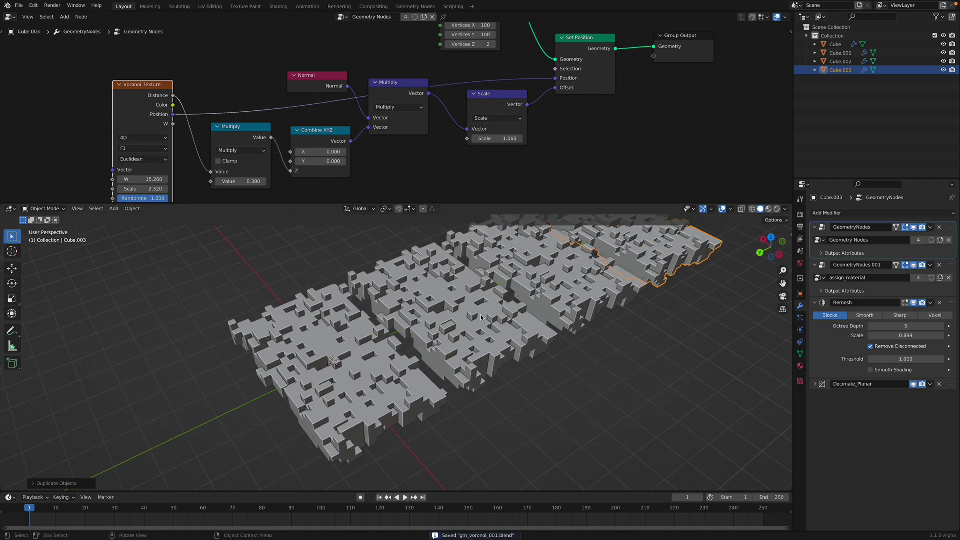
- Select the second copy in the row, reduce the shared Cube node's Y size to form narrow bars, and save the file
click(460, 320)
scroll(473, 36, down, 3)
middle_drag(473, 36, 468, 101)
scroll(461, 102, up, 1)
drag(465, 72, 426, 72)
middle_drag(516, 293, 502, 213)
key(ctrl+s)
- Set the Voronoi Texture's Scale to 2.6 and W to 29.66, saving the file
middle_drag(220, 201, 266, 128)
scroll(263, 131, up, 2)
mouse_move(204, 160)
mouse_down()
mouse_move(228, 162)
mouse_move(204, 162)
mouse_up()
text(2.6)
key(Return)
key(ctrl+s)
drag(206, 155, 250, 154)
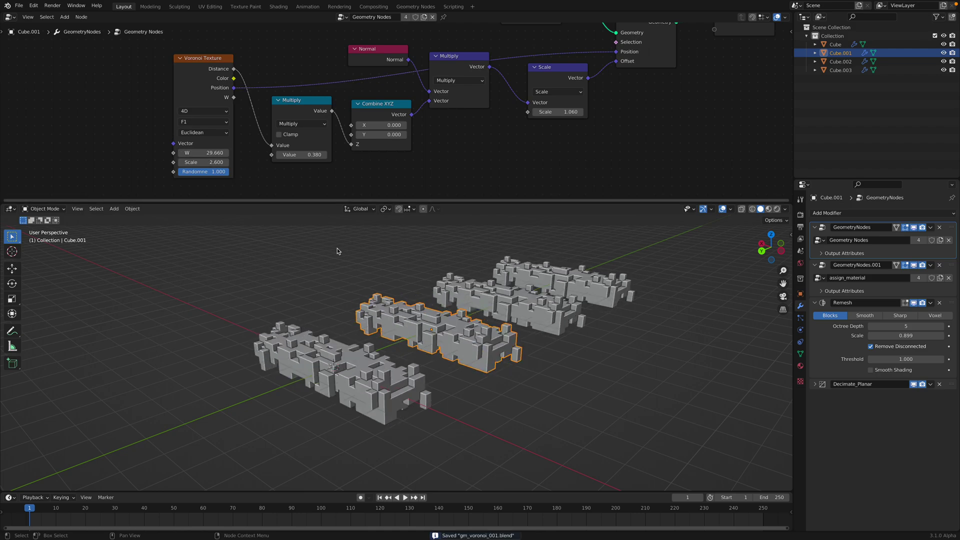
- Select the farthest bar and expose the Voronoi Texture's W by connecting it to a new Group Input node
middle_drag(475, 350, 495, 343)
click(619, 293)
middle_drag(571, 299, 582, 339)
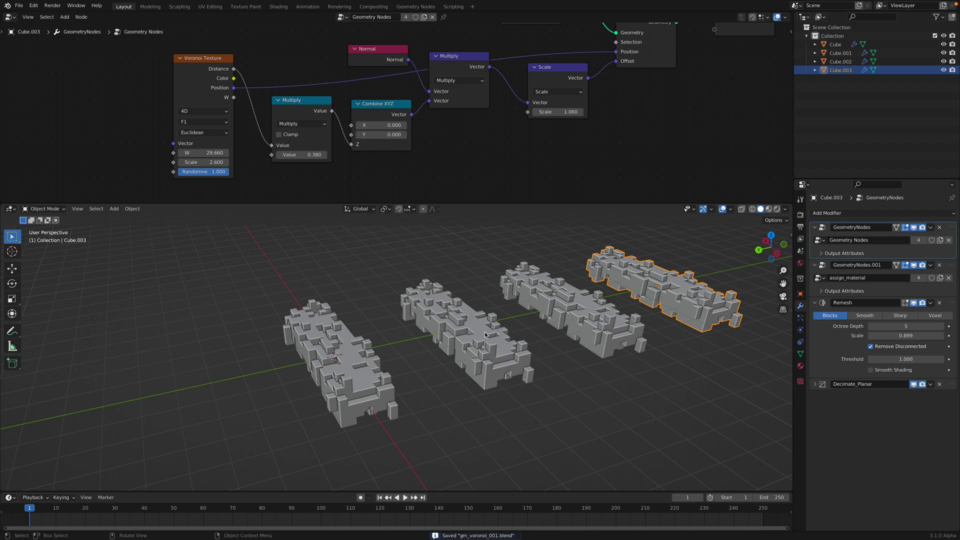
middle_drag(133, 153, 195, 137)
drag(237, 138, 143, 103)
text(grou)
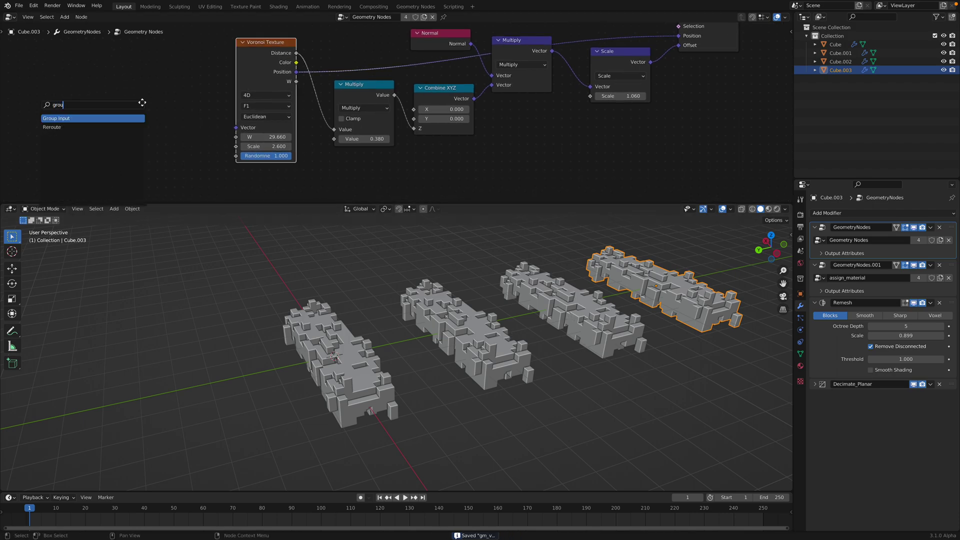
key(Return)
click(152, 125)
scroll(148, 131, up, 2)
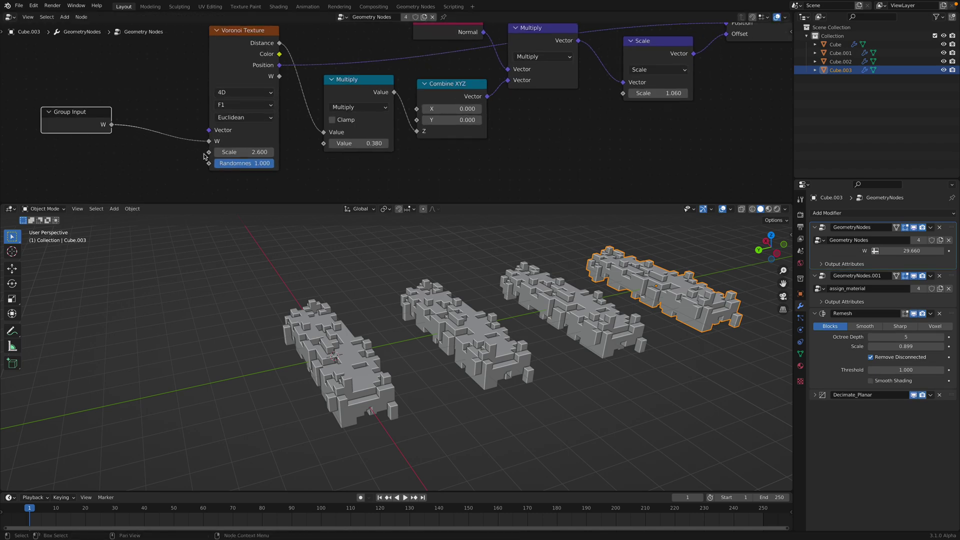
- Expose the Voronoi Texture's Scale through a second Group Input node placed below the first, and save the file
drag(51, 116, 52, 106)
drag(209, 153, 112, 153)
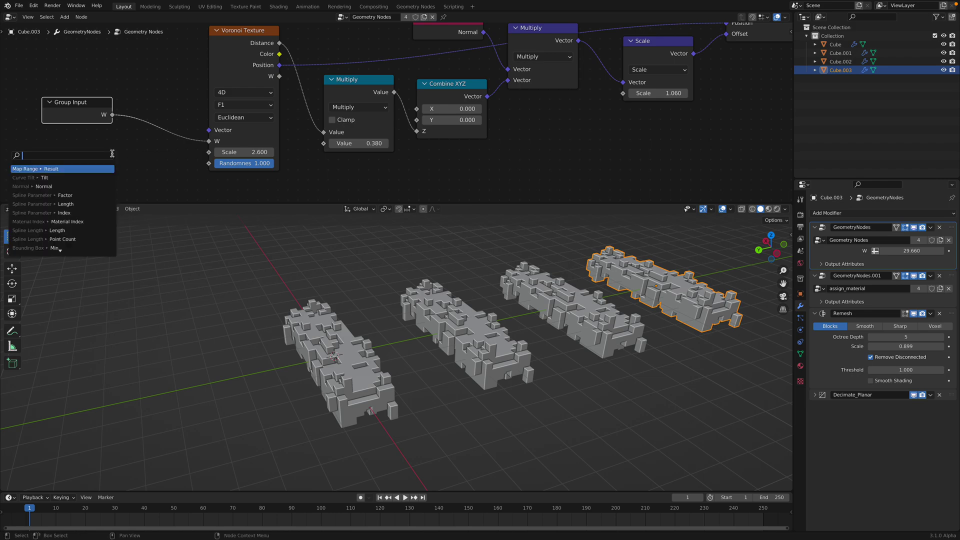
text(grou)
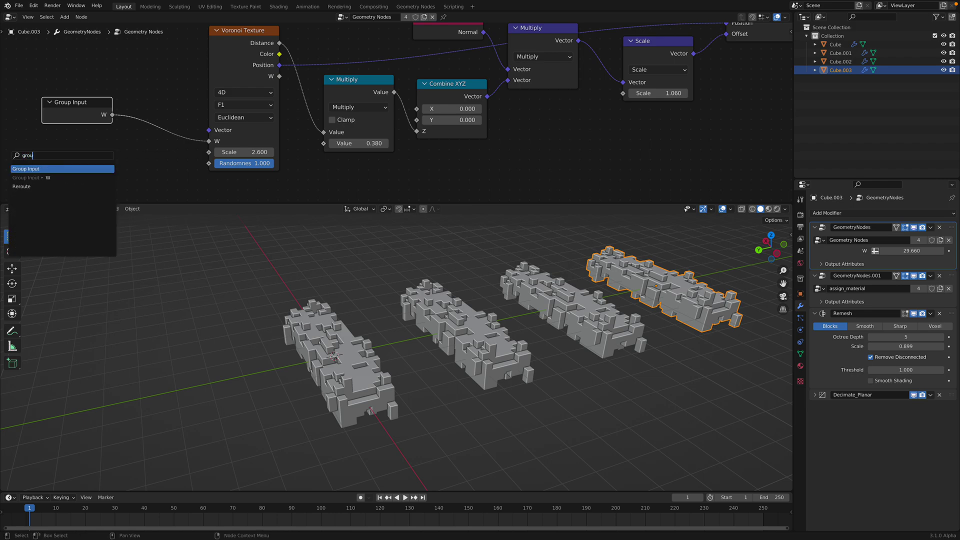
key(Return)
click(112, 168)
click(185, 122)
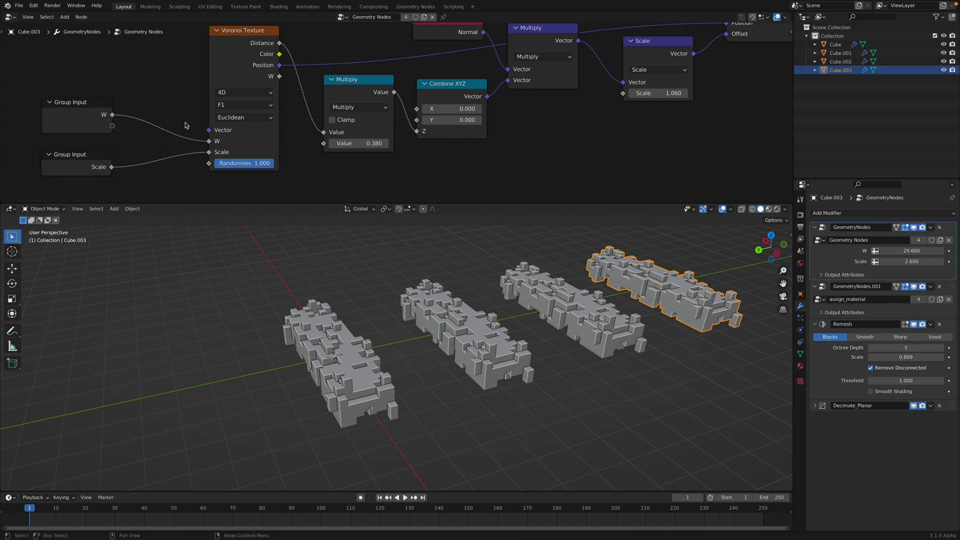
key(ctrl+s)
- Set the second bar's exposed W value to 32.62 in its GeometryNodes modifier
middle_drag(511, 302, 528, 309)
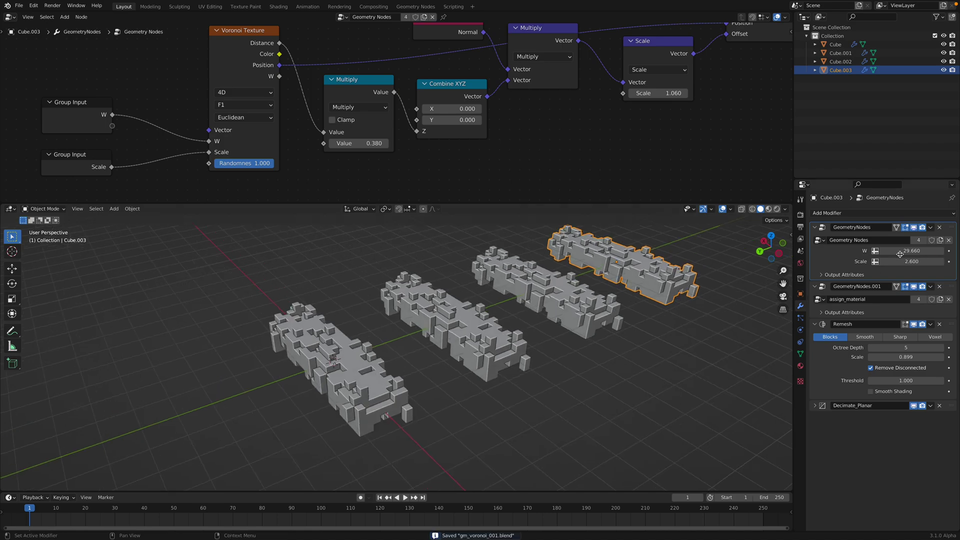
click(464, 337)
drag(908, 252, 949, 251)
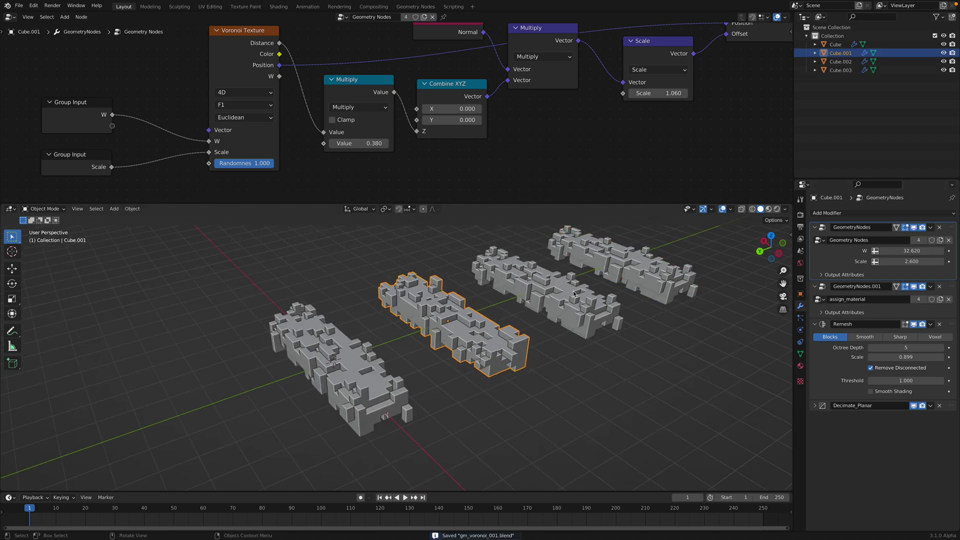
- Vary the third bar's W value, set the fourth bar's W to 24.78, and save the file
click(574, 294)
mouse_move(887, 251)
mouse_down()
mouse_move(925, 248)
mouse_move(901, 251)
mouse_up()
click(648, 274)
middle_drag(617, 300, 570, 314)
key(ctrl+s)
scroll(572, 303, down, 1)
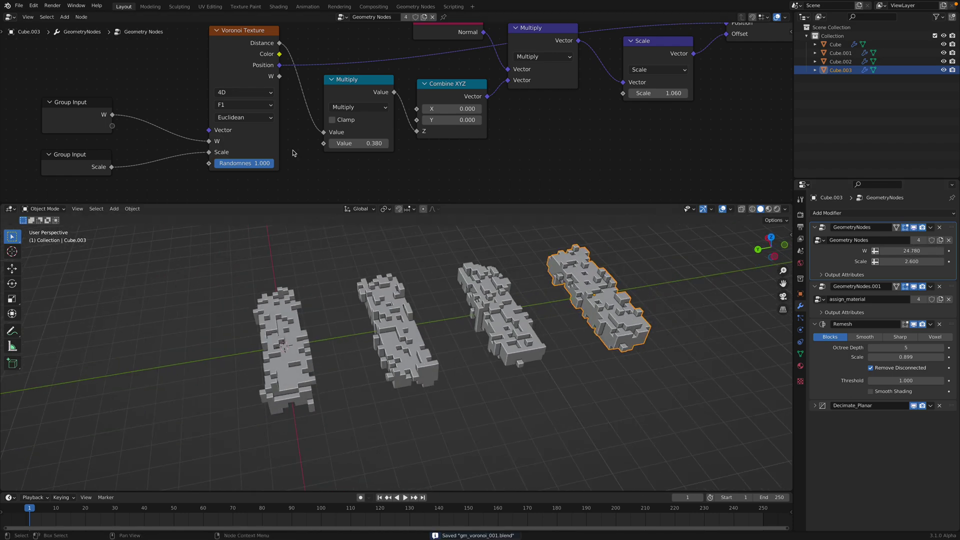
- Switch the node editor to Sverchok Nodes and create a new node tree
click(28, 18)
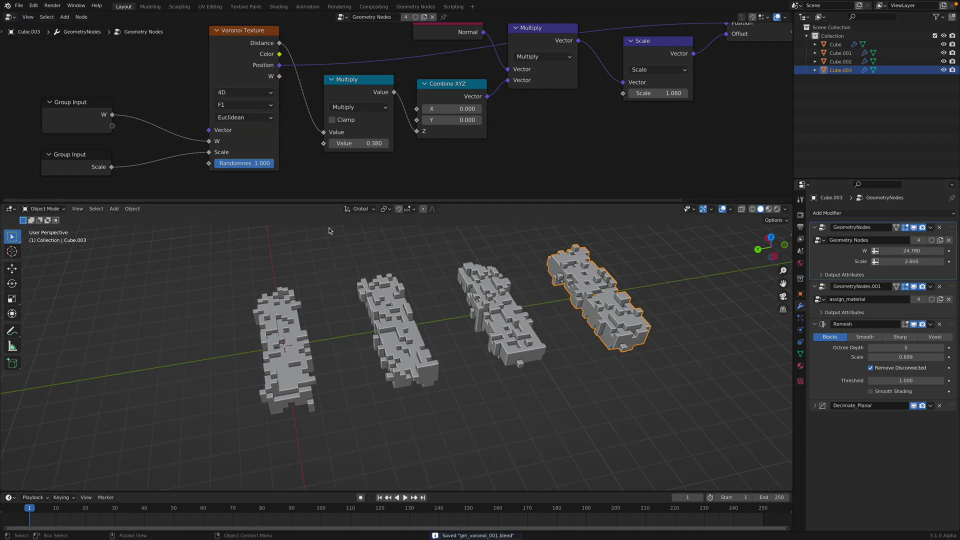
click(12, 20)
click(39, 68)
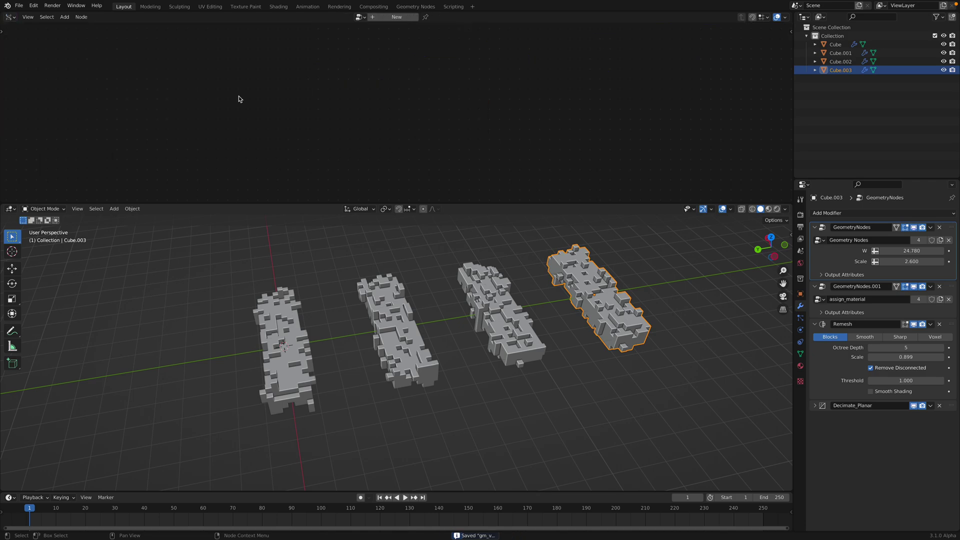
click(378, 19)
- Search for "object set" and add an Object ID Set MK2 node to the Sverchok tree
key(alt+space)
text(o)
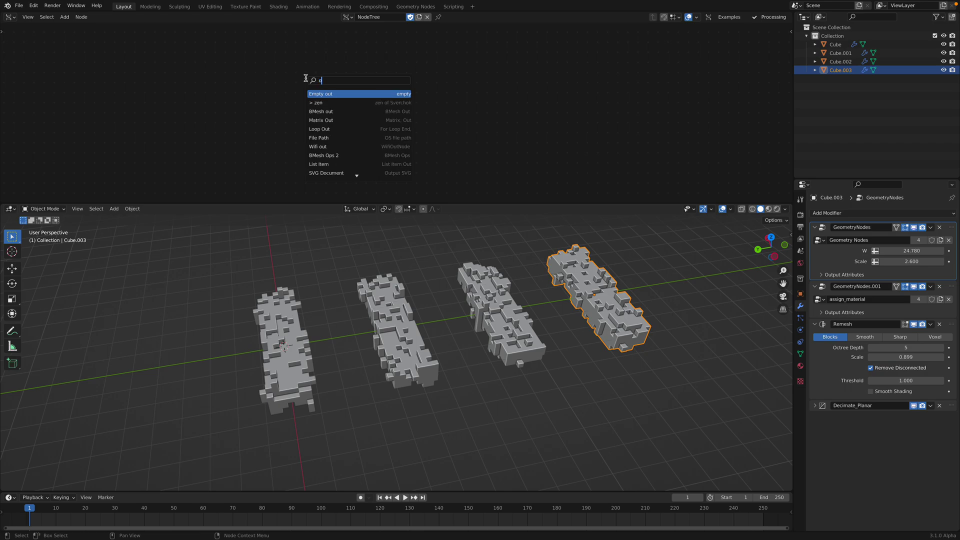
text(bject set)
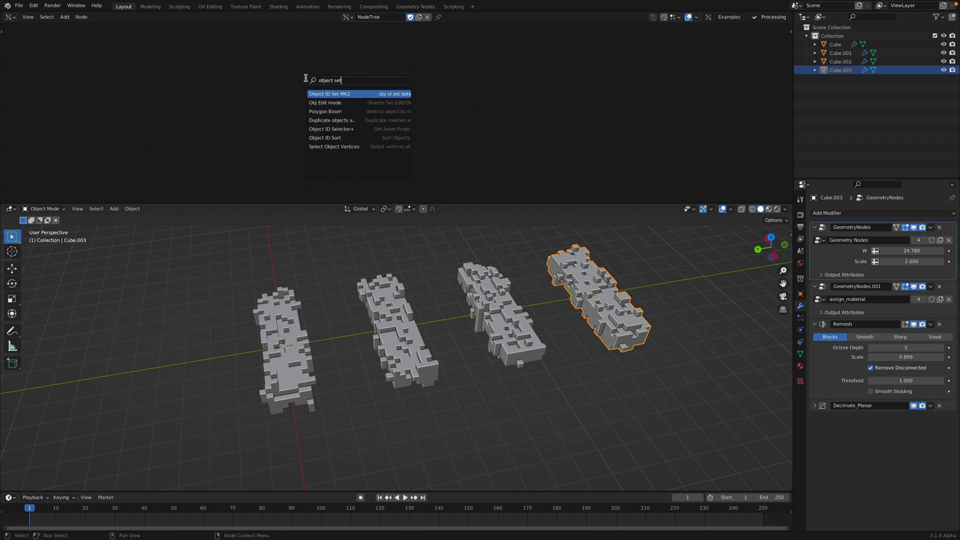
key(Return)
click(395, 75)
- Add a Get Objects Data node before the Object ID Set MK2 node
key(alt+space)
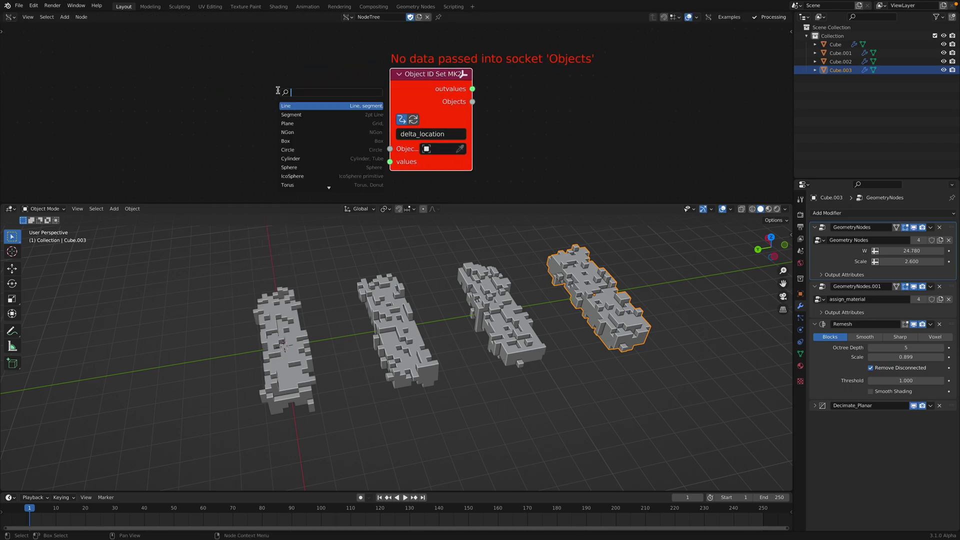
text(get ob)
key(Return)
click(169, 75)
- Box-select all four bars in the viewport and load the selection into the Get Objects Data node
scroll(240, 113, down, 3)
middle_drag(240, 113, 235, 73)
click(280, 283)
key(b)
drag(282, 288, 622, 369)
click(251, 171)
- Reposition the Get Objects Data node and connect its Object output to the Object ID Set MK2 node's Objects input
drag(235, 112, 182, 91)
scroll(248, 102, down, 1)
middle_drag(248, 102, 257, 114)
drag(237, 136, 387, 114)
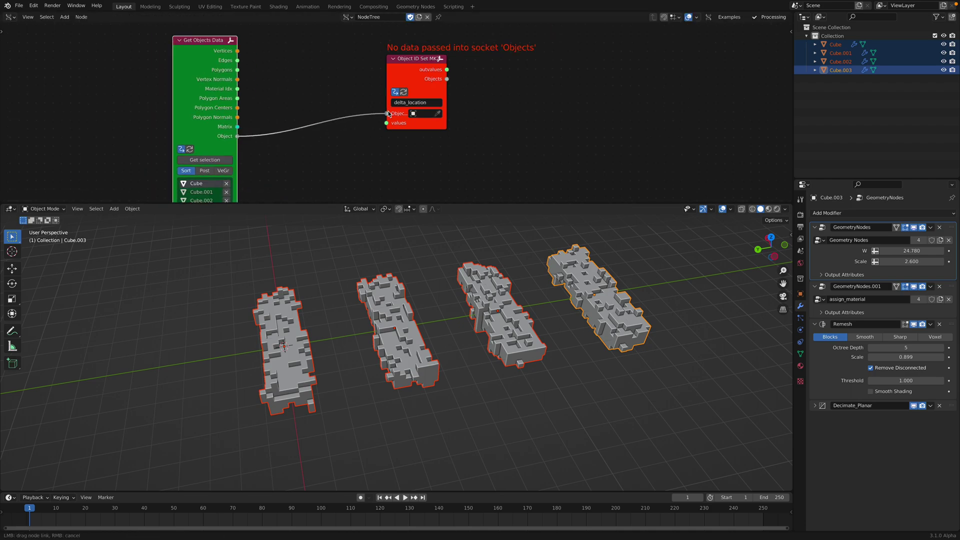
- Select the first bar and copy the full data path of its exposed W value
mouse_move(360, 350)
middle_down()
mouse_move(312, 362)
mouse_move(379, 345)
middle_up()
click(312, 363)
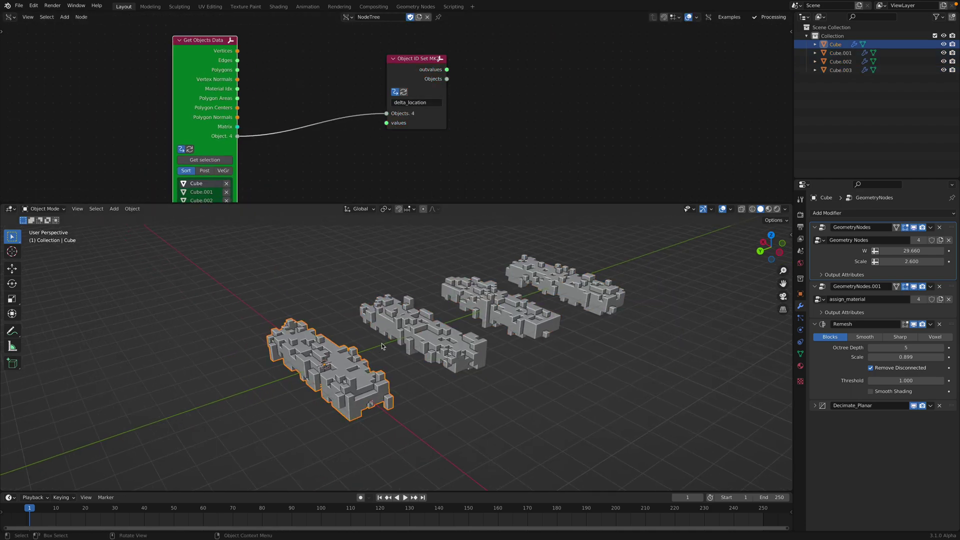
right_click(903, 251)
click(881, 345)
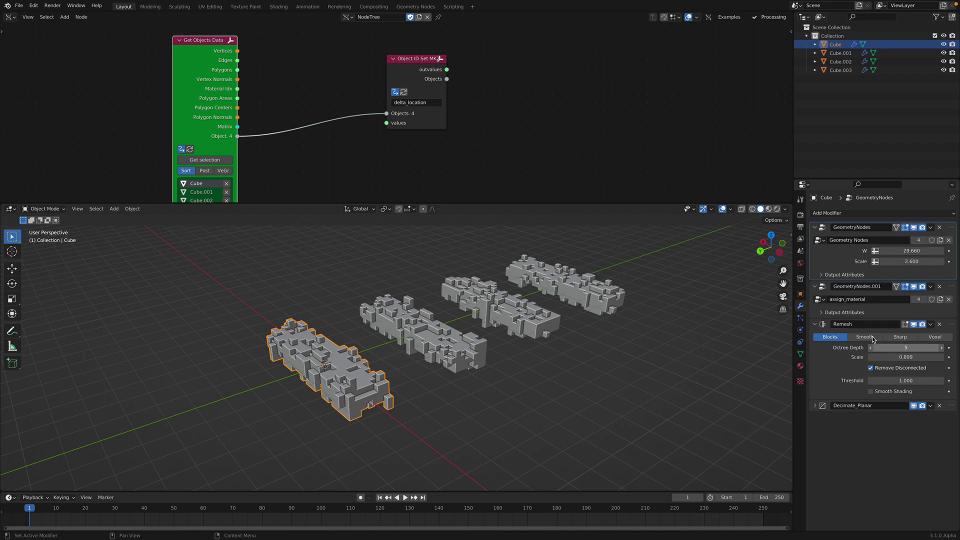
- Paste the copied W data path as the Object ID Set MK2 node's attribute and widen the node to read it
drag(448, 107, 529, 109)
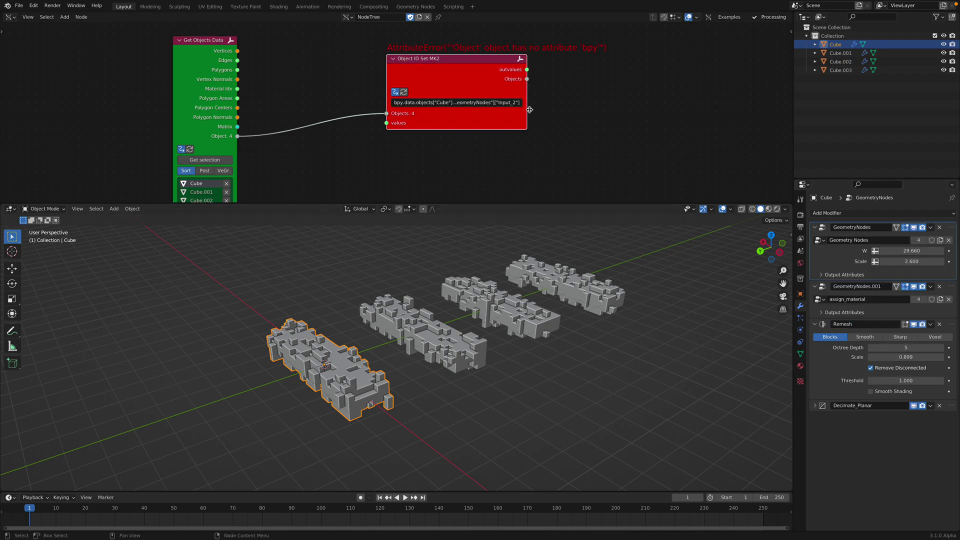
scroll(578, 115, up, 3)
click(468, 98)
click(649, 121)
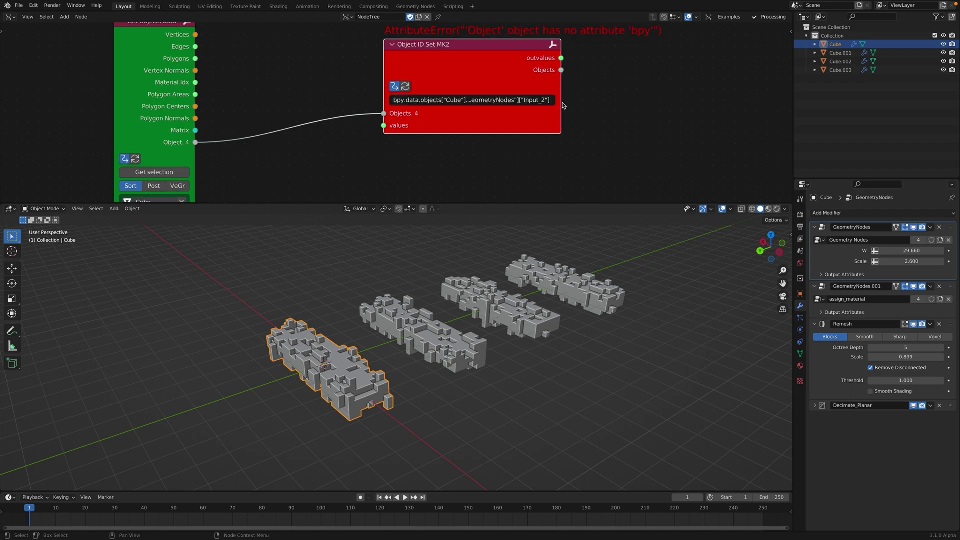
- Trim the object prefix from the Object ID Set MK2 attribute to leave modifiers["GeometryNodes"]["Input_2"], and save the file
drag(588, 103, 701, 104)
click(477, 99)
drag(468, 98, 318, 91)
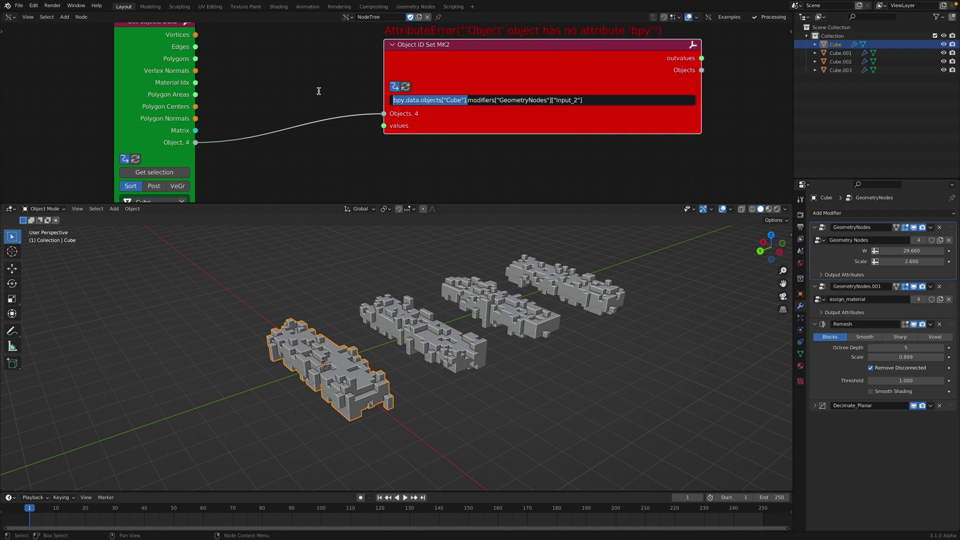
key(BackSpace)
key(Return)
drag(441, 76, 435, 87)
middle_drag(435, 87, 432, 67)
scroll(432, 67, down, 1)
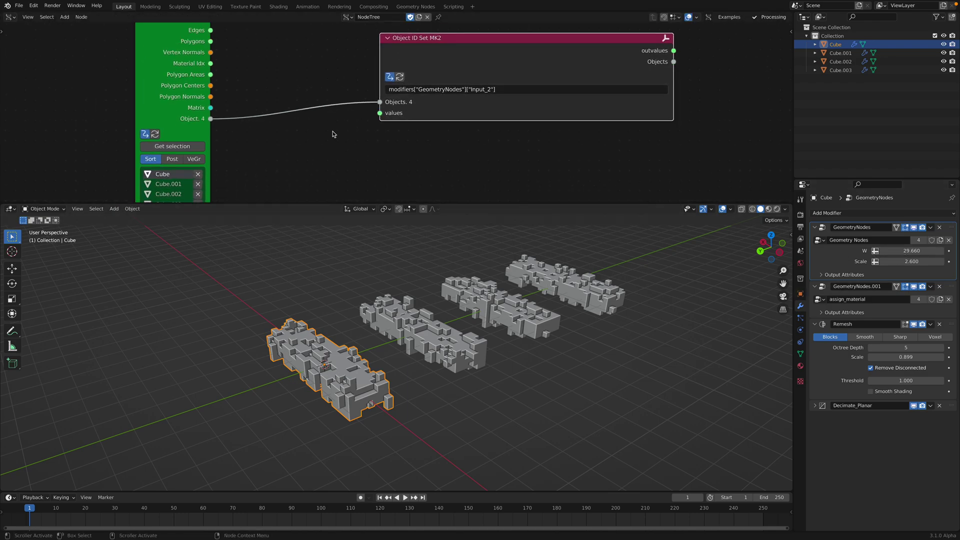
middle_drag(334, 147, 347, 137)
key(ctrl+s)
- Search the node list for a random or float value and add an A Number node below Object ID Set MK2
key(alt+space)
text(random v)
text(value)
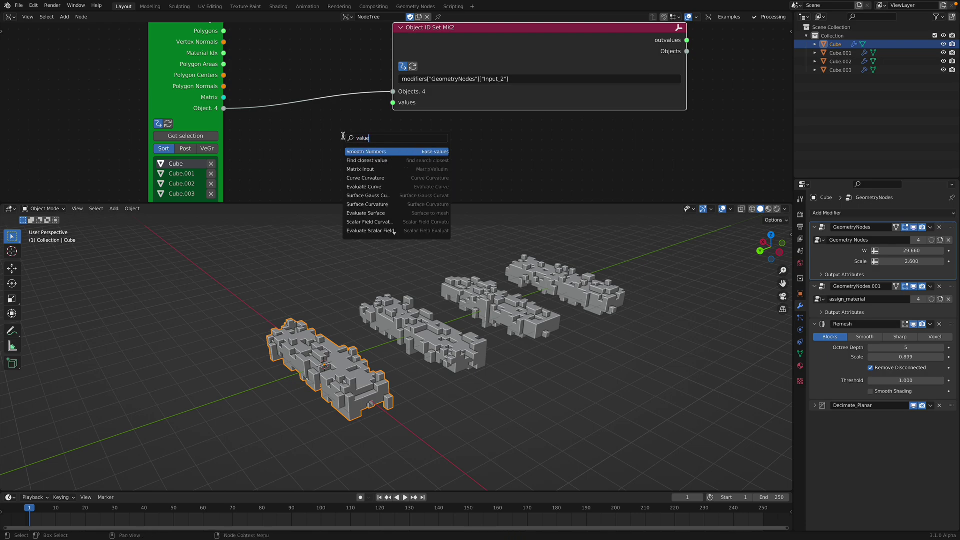
text(float)
key(Down)
key(Return)
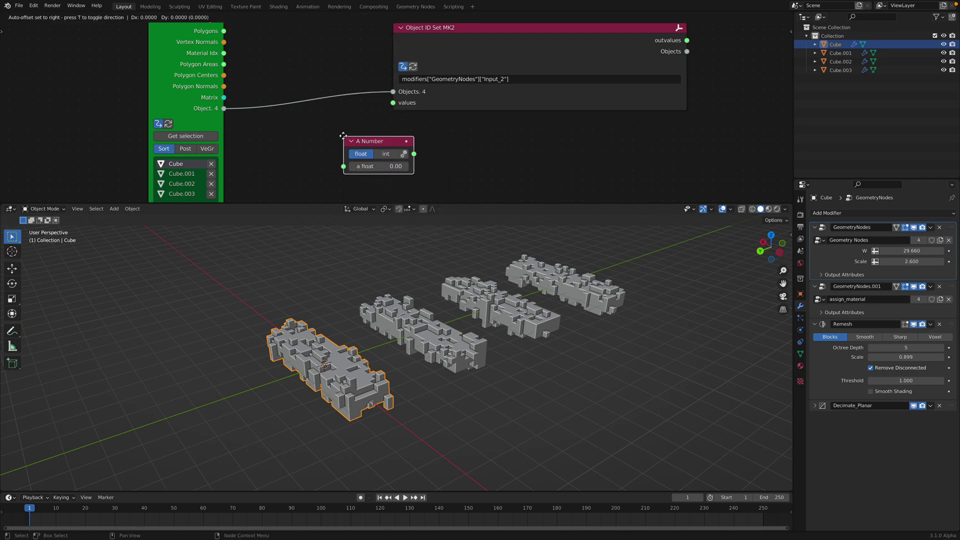
click(324, 137)
- Add a Random Num Gen node beneath the Object ID Set MK2 node
key(alt+space)
text(random n)
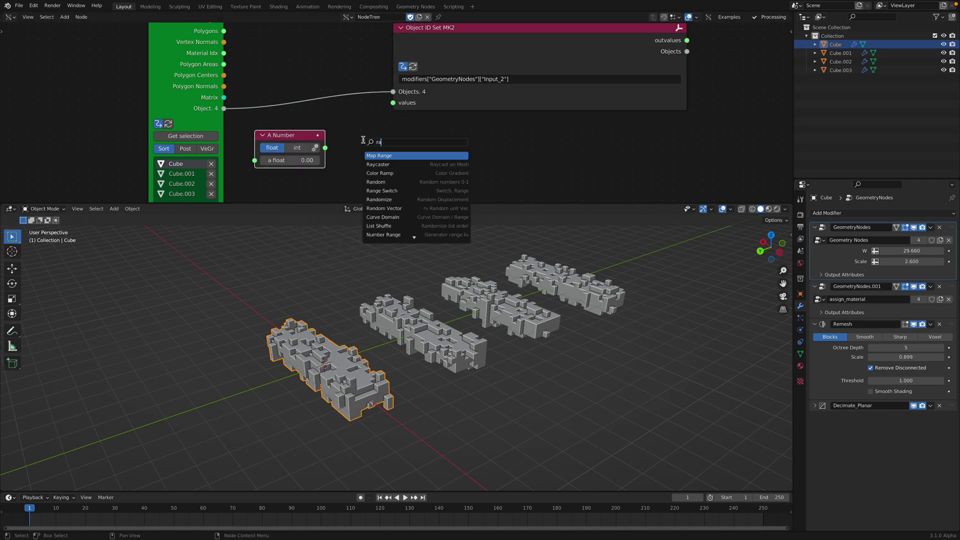
key(Down)
key(Return)
click(364, 140)
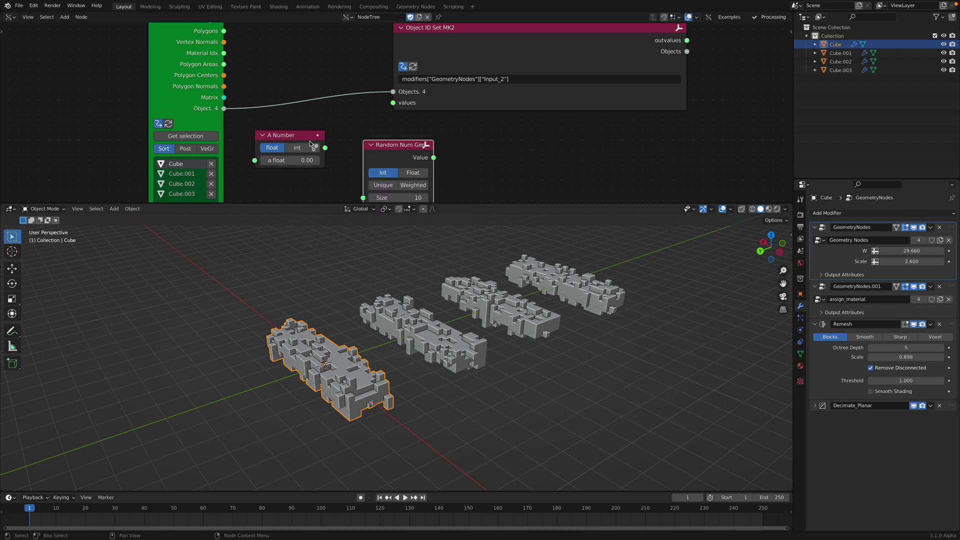
- Replace the A Number node with the Random Num Gen node and connect its Value output to Object ID Set MK2's values input
click(311, 137)
key(x)
drag(404, 145, 319, 137)
middle_drag(326, 129, 332, 97)
drag(356, 118, 364, 112)
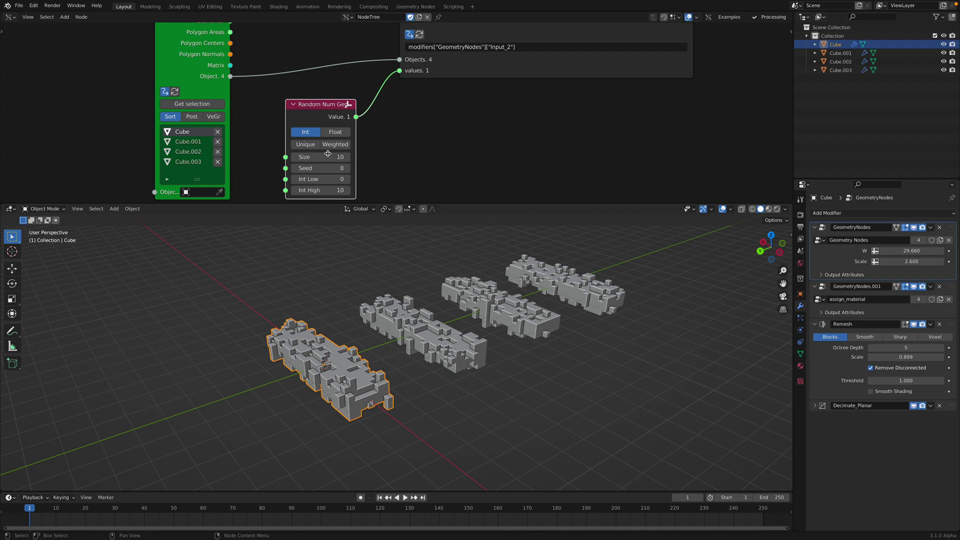
- Configure the Random Num Gen node as Float with size 4, seed 104 and float high 27.46, and save the file
click(332, 132)
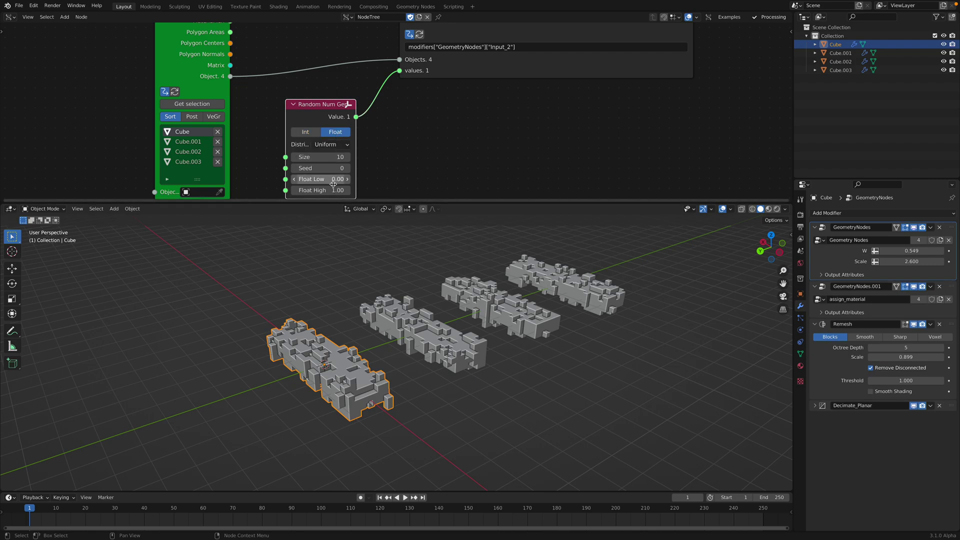
drag(333, 190, 385, 169)
drag(328, 156, 313, 156)
scroll(394, 151, down, 2)
middle_drag(395, 150, 377, 163)
key(ctrl+s)
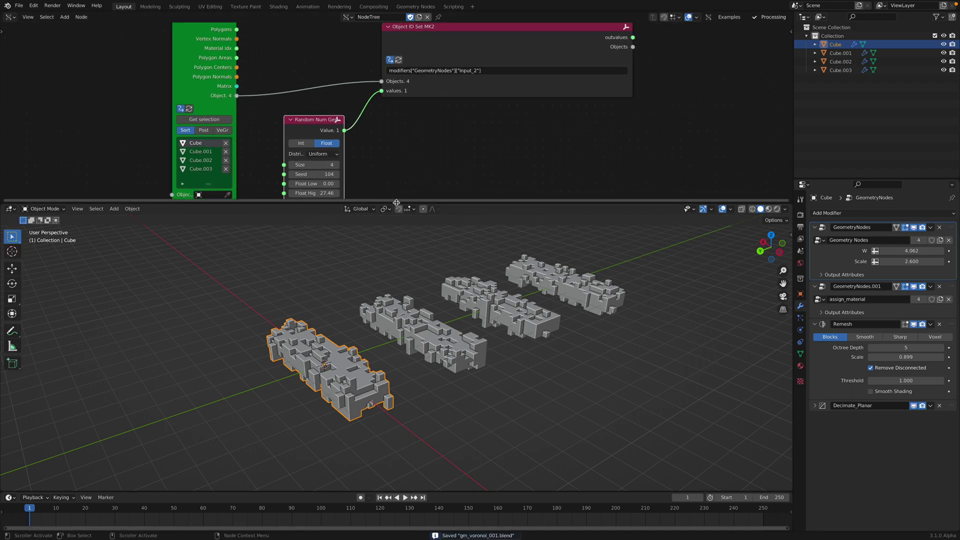
- Enlarge the node editor and select the bars in turn to compare their W values, briefly playing the timeline
drag(396, 202, 400, 248)
middle_drag(399, 174, 401, 188)
middle_drag(399, 281, 427, 330)
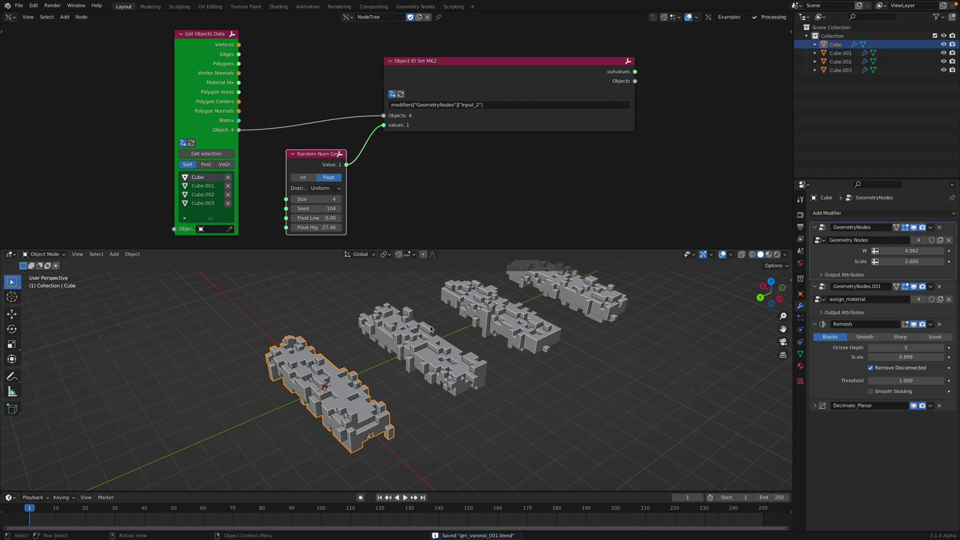
click(428, 333)
click(537, 317)
click(604, 299)
middle_drag(606, 301, 599, 292)
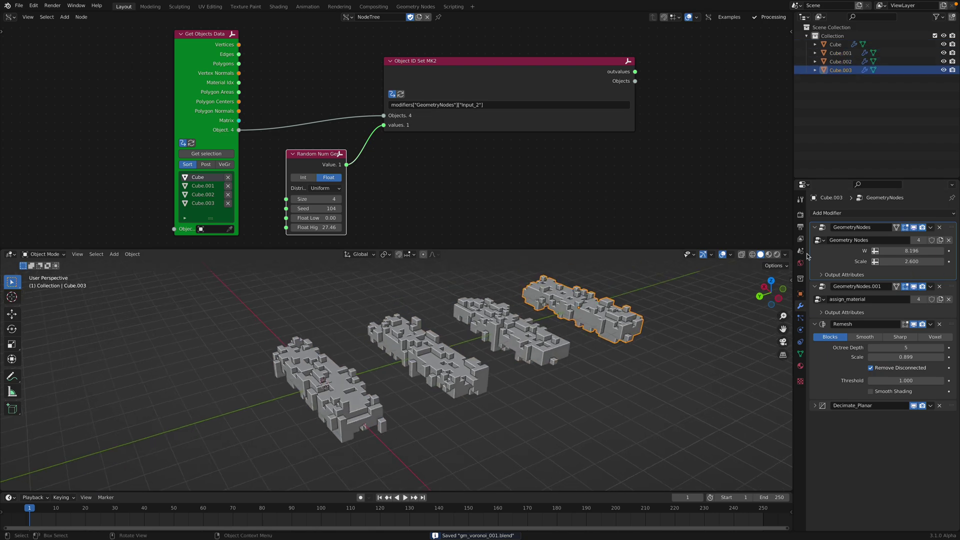
click(531, 343)
key(space)
key(space)
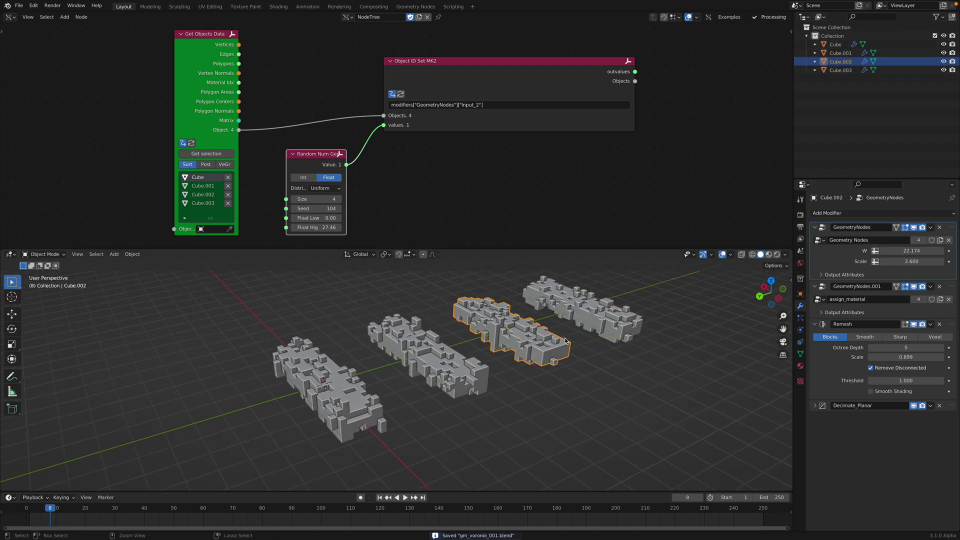
click(20, 6)
mouse_move(49, 32)
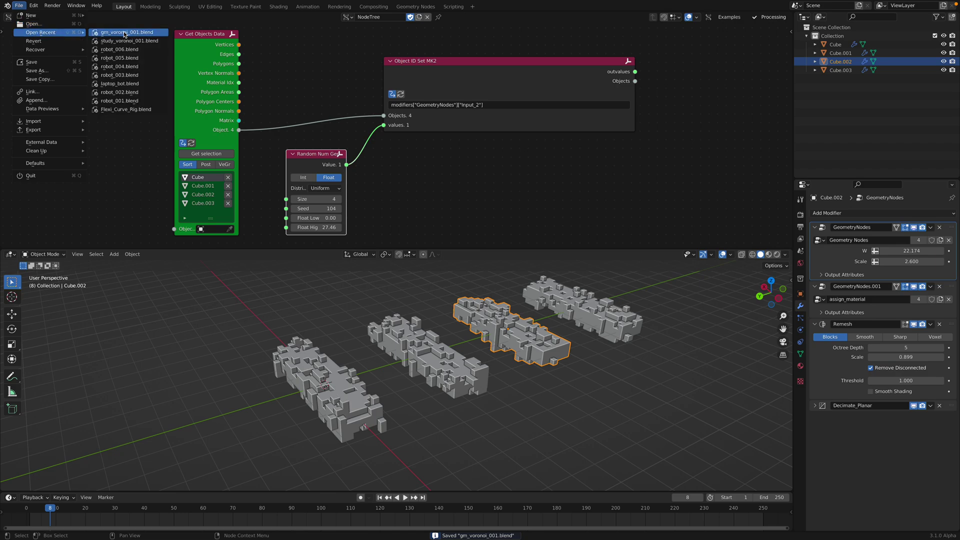
- Delete the three copied bars, keeping only the original one
middle_drag(412, 326, 433, 373)
click(381, 360)
middle_drag(324, 350, 337, 347)
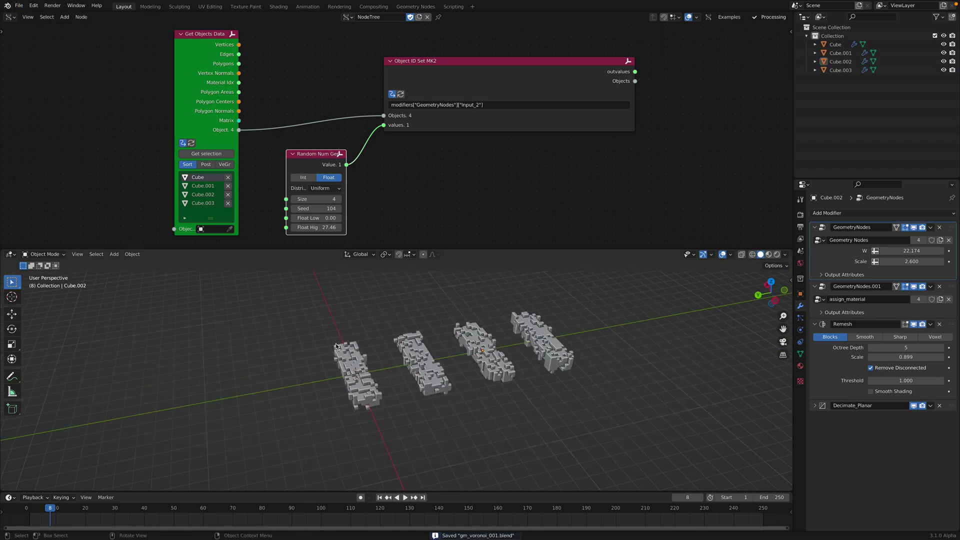
click(412, 357)
shift+click(482, 350)
shift+click(532, 342)
key(Delete)
- Duplicate the remaining bar along the Y axis and repeat the duplication four times to form a row of six bars
click(370, 371)
key(shift+d)
key(y)
click(413, 364)
key(shift+r)
key(shift+r)
key(shift+r)
key(shift+r)
- Select all six bars and duplicate the whole row twice along the X axis, side by side
middle_drag(424, 358, 502, 362)
key(a)
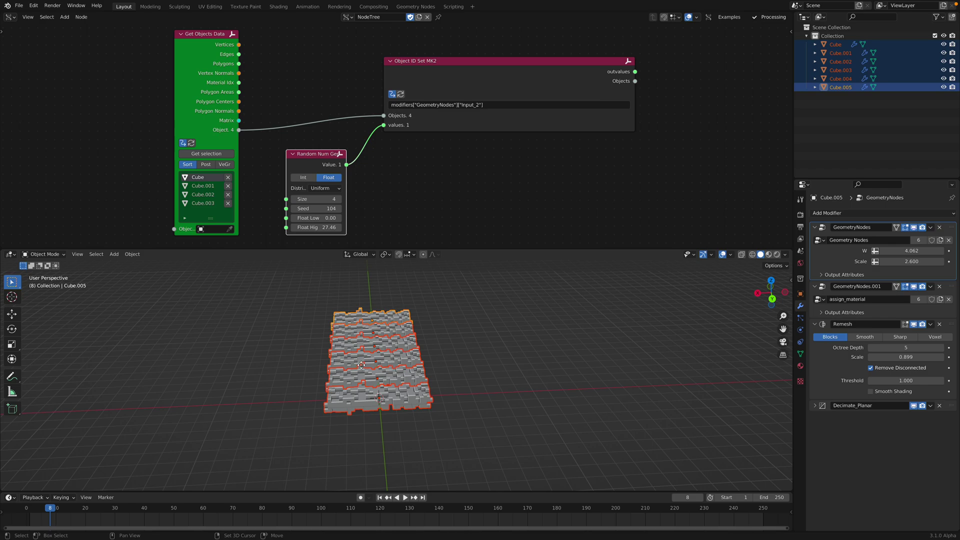
key(shift+d)
key(x)
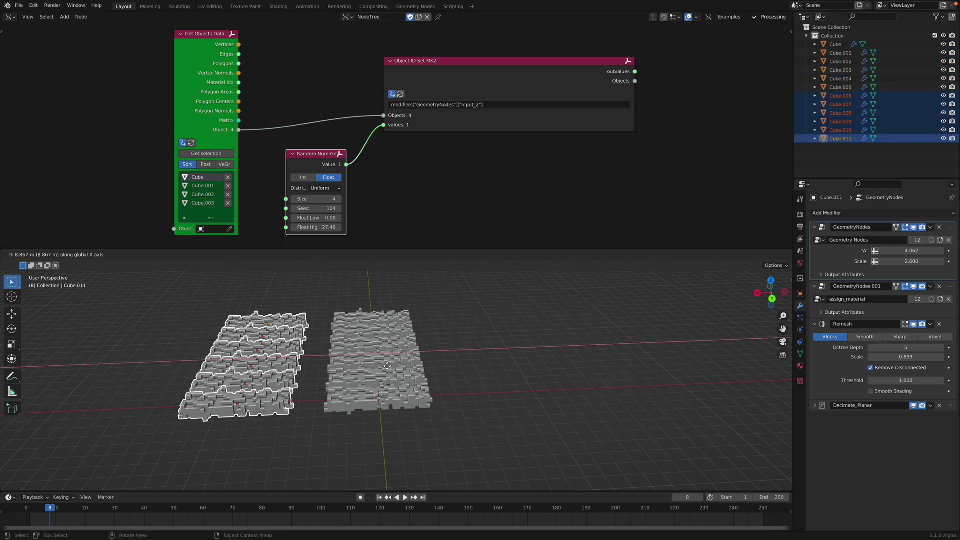
click(442, 359)
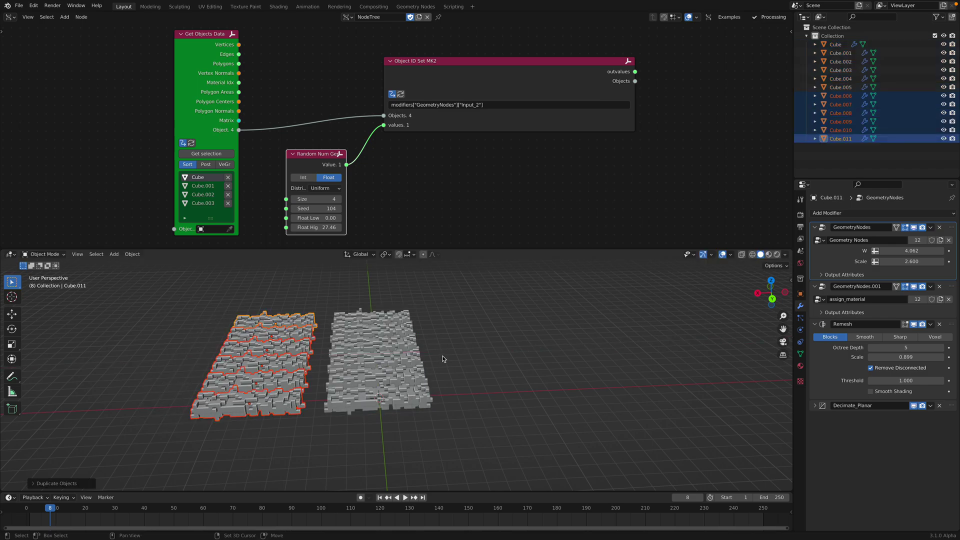
key(shift+d)
key(x)
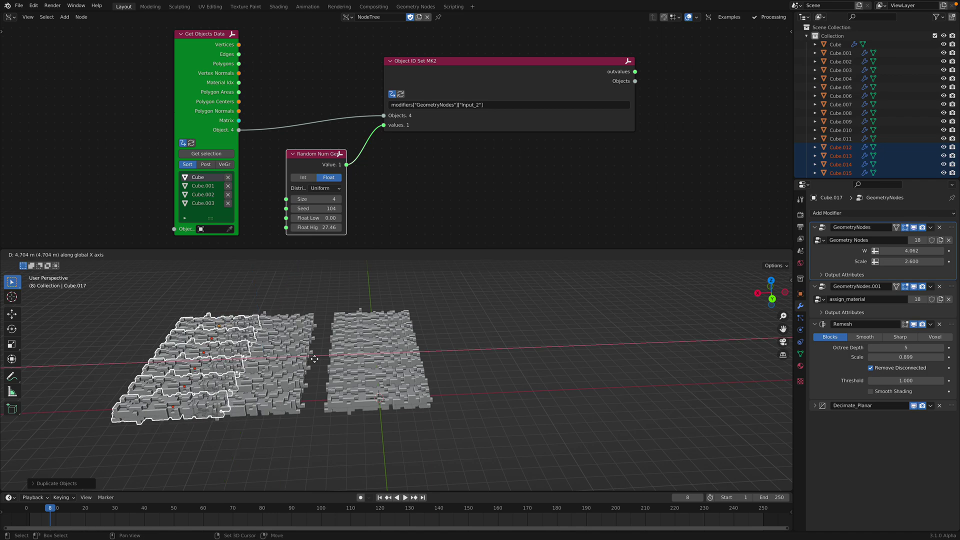
click(252, 360)
- Select all 18 bars and load the selection into the Get Objects Data node
middle_drag(465, 361, 442, 374)
key(a)
key(a)
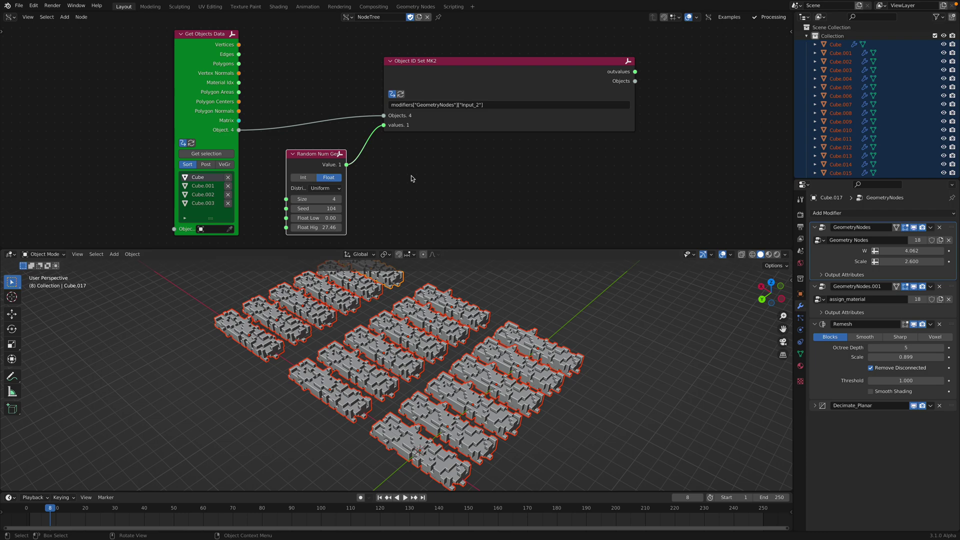
click(205, 155)
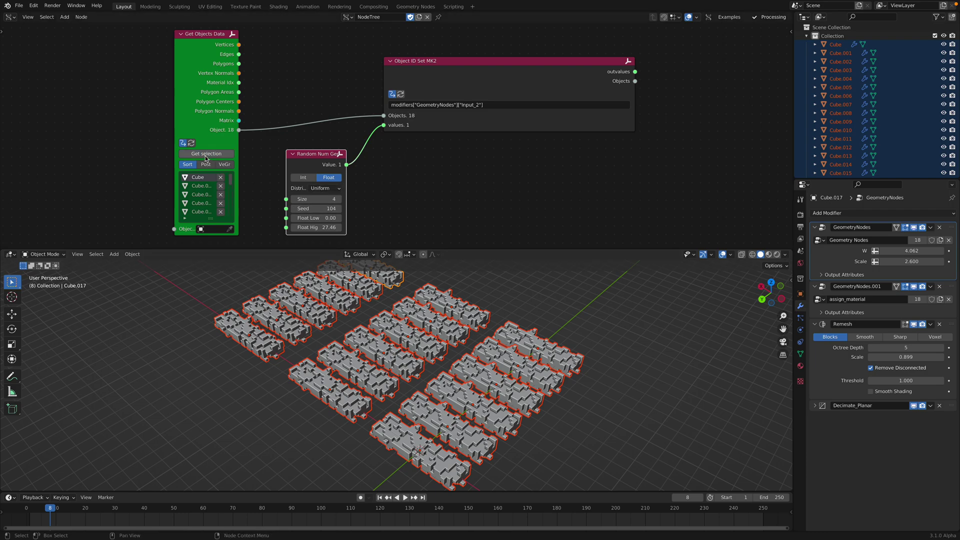
- Set the Random Num Gen node's size to 18, seed to 216 and float high to 46.06, and save the file
middle_drag(393, 174, 397, 167)
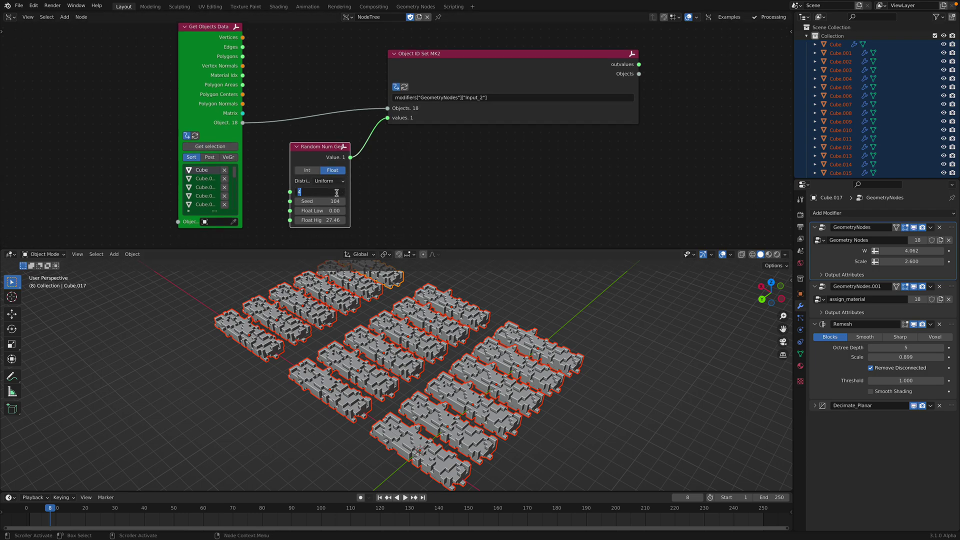
drag(329, 202, 384, 202)
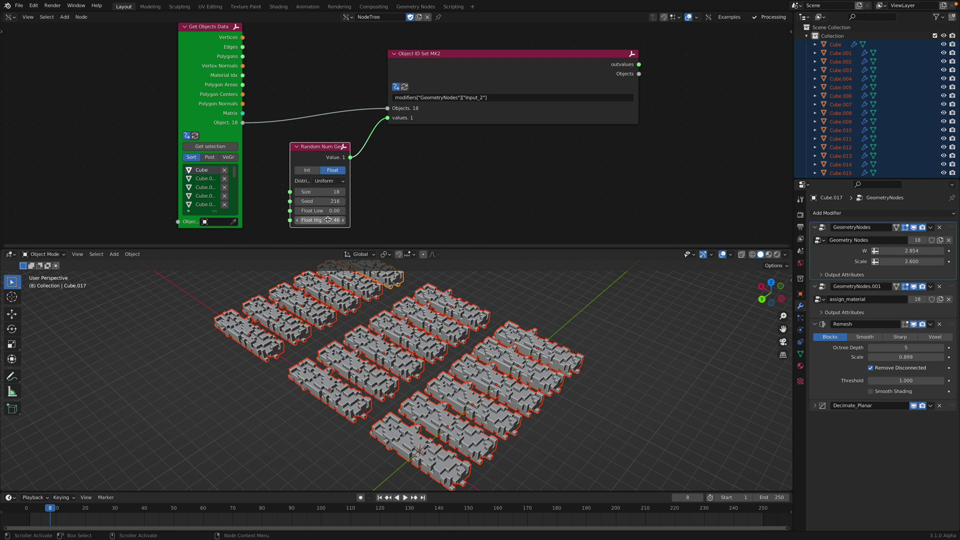
key(ctrl+s)
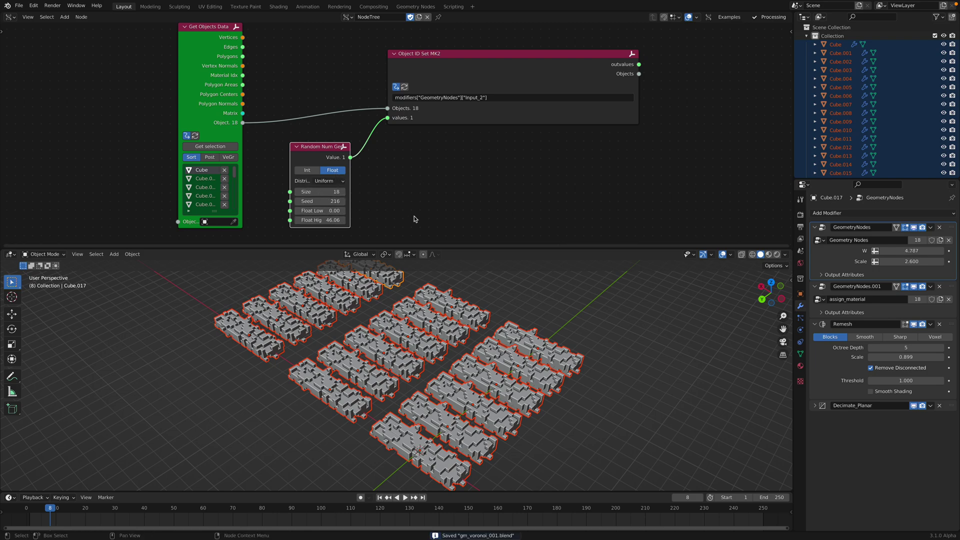
- Check the W value on individual bars and reopen the recent file gm_voronoi_001.blend without saving changes
middle_drag(430, 320, 463, 314)
click(464, 356)
click(351, 340)
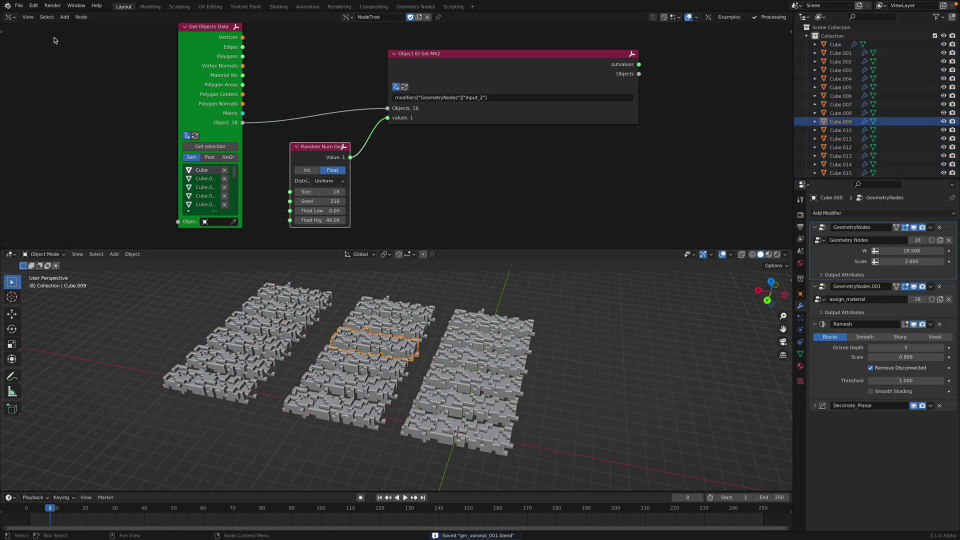
click(20, 6)
mouse_move(46, 33)
click(103, 34)
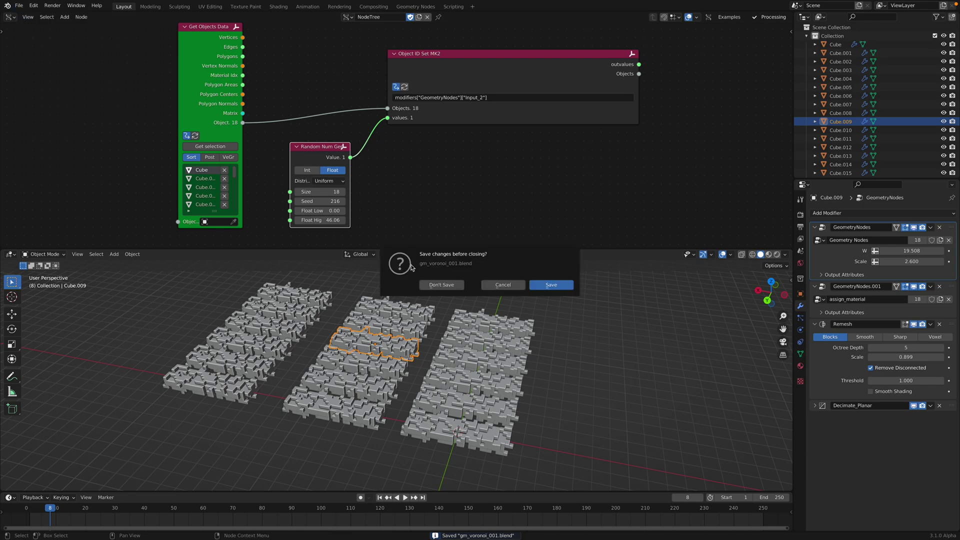
click(450, 283)
- Enlarge the 3D viewport, deselect all bars and save the file
drag(467, 250, 477, 154)
click(549, 260)
mouse_move(548, 262)
middle_down()
mouse_move(523, 291)
mouse_move(603, 299)
mouse_move(589, 330)
mouse_move(571, 282)
mouse_move(517, 327)
mouse_move(494, 324)
mouse_move(550, 300)
middle_up()
key(ctrl+s)
- Set the solid viewport shading color to Random so each bar is distinguished by its own color
click(784, 159)
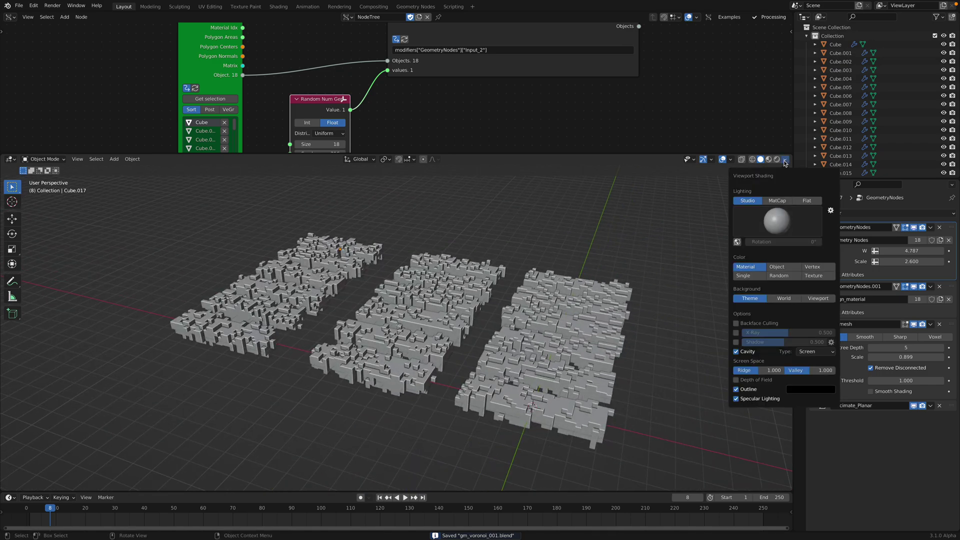
click(780, 276)
middle_drag(779, 276, 562, 248)
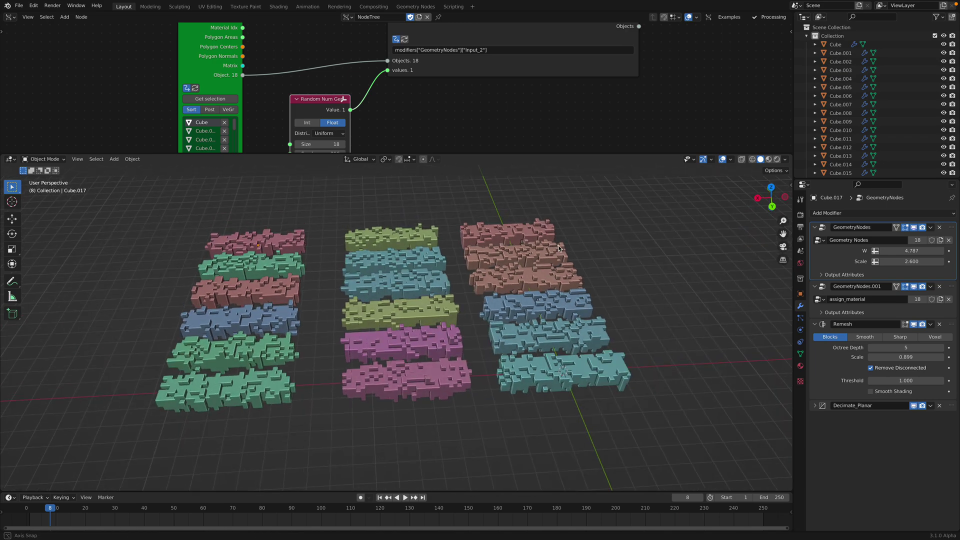
- Preview the bars in rendered and wireframe shading, and return the viewport to solid shading
click(777, 159)
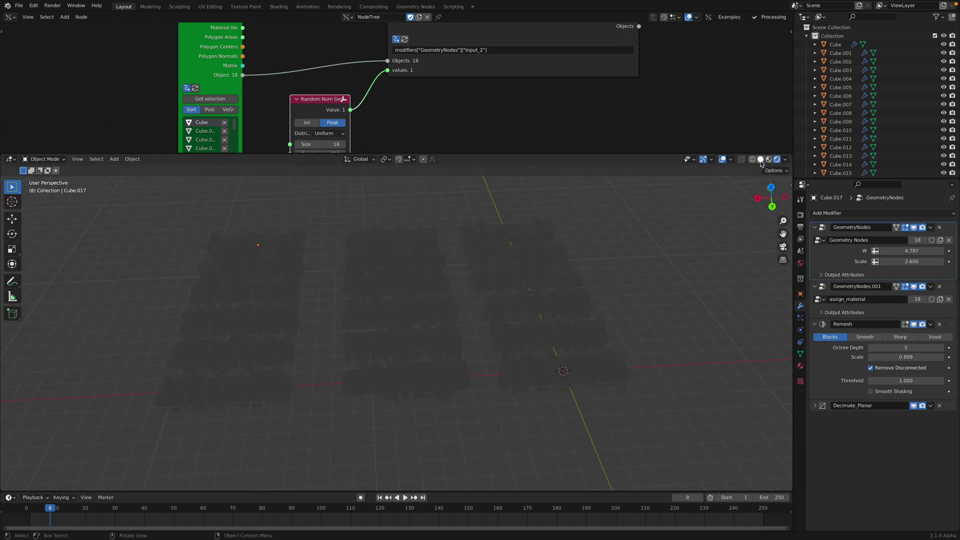
click(754, 160)
click(760, 160)
- Select the Cube.005 bar, show its material in an enlarged Shader Editor and connect the Voronoi Texture's Color output to Base Color
middle_drag(683, 295, 622, 284)
click(620, 288)
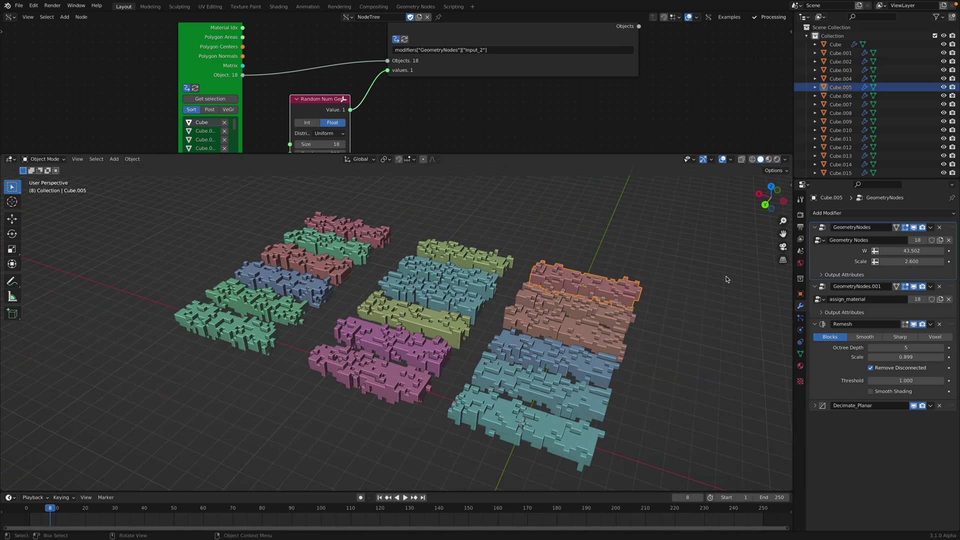
click(10, 17)
click(38, 107)
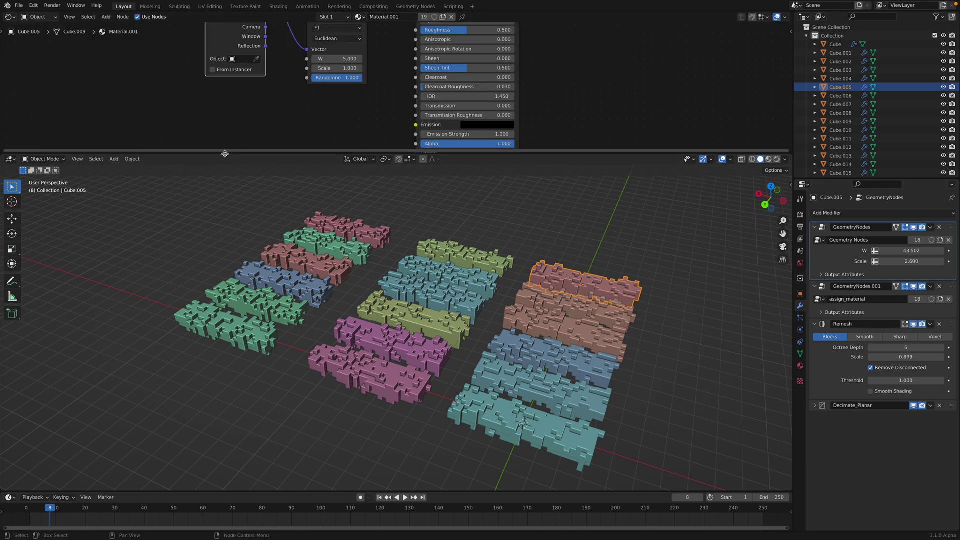
drag(225, 154, 228, 236)
middle_drag(293, 150, 257, 198)
scroll(297, 103, up, 1)
middle_drag(299, 102, 294, 130)
drag(319, 100, 370, 69)
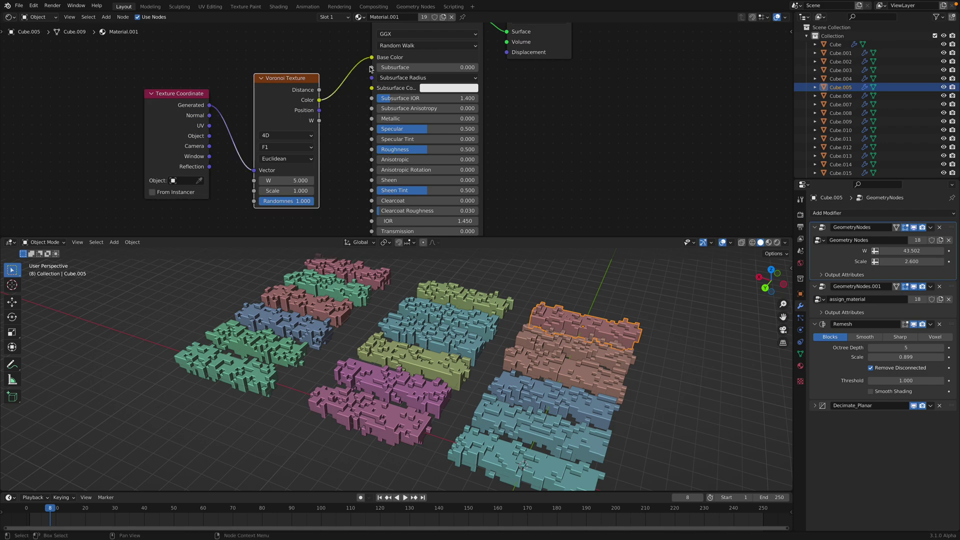
- Set the Voronoi Texture's Randomness to 0, show the bars in Material Preview shading, and save the file
click(768, 242)
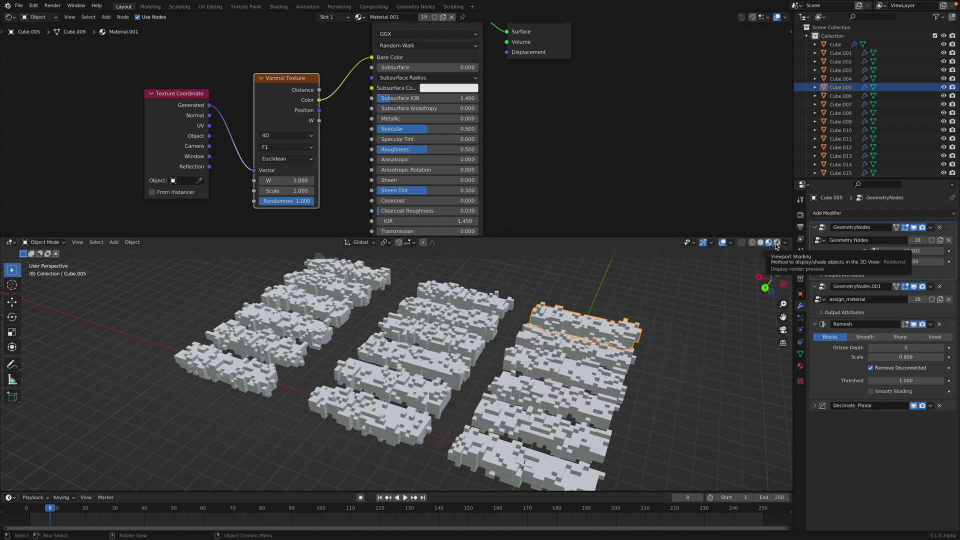
click(776, 243)
middle_drag(647, 348, 659, 344)
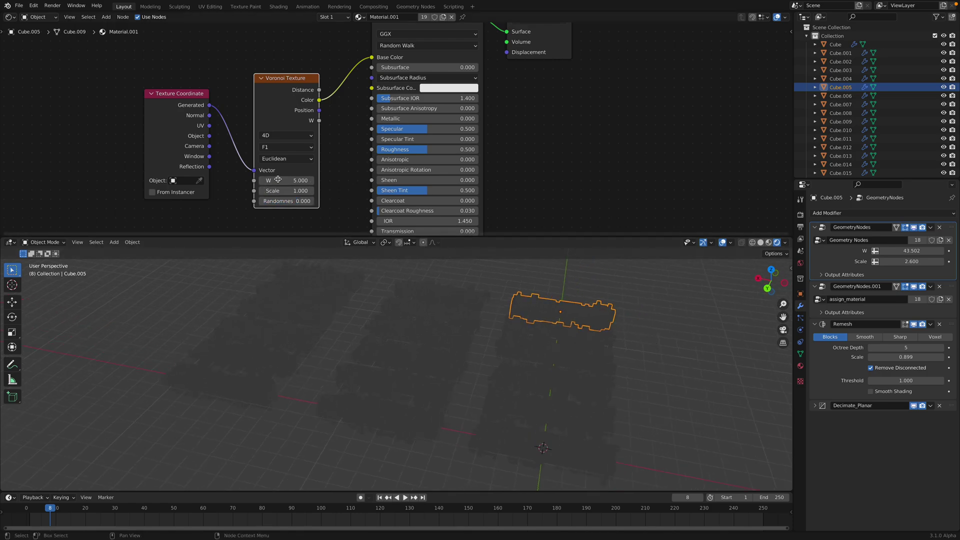
click(768, 243)
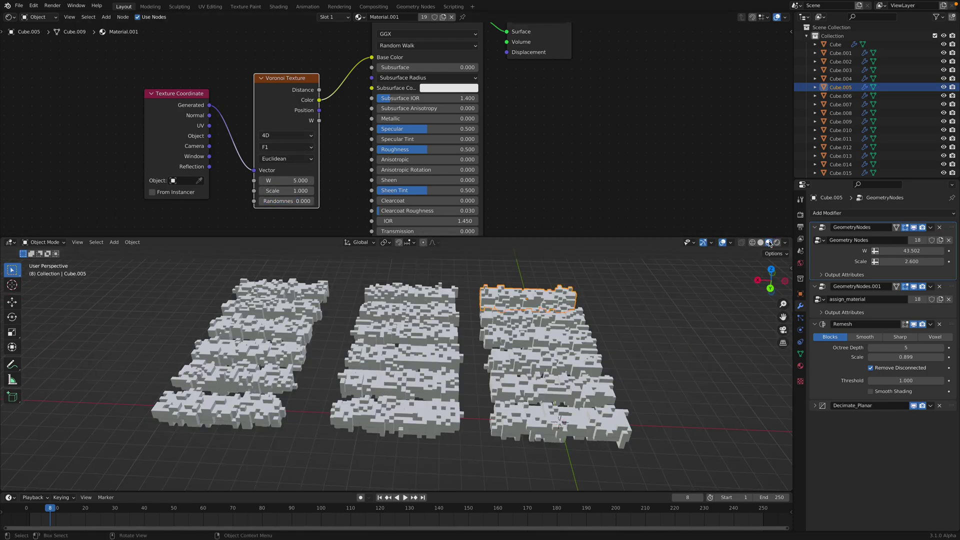
key(ctrl+s)
- Step the selection from Cube.005 through the preceding bars to examine their exposed W values
key(Up)
key(Up)
key(Up)
key(Up)
key(Up)
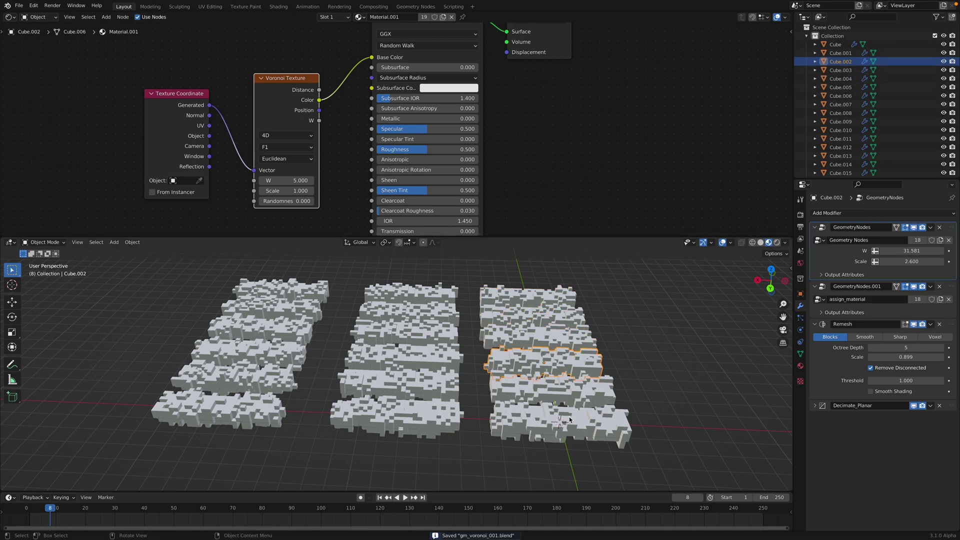
- Show the bars in rendered shading and reposition the Texture Coordinate and Voronoi Texture nodes closer to each other in the Shader Editor
click(776, 243)
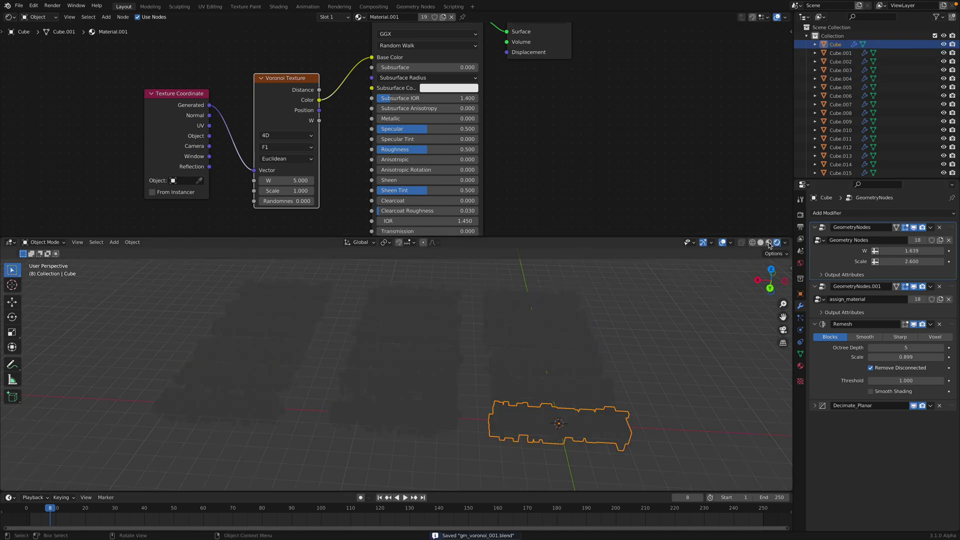
middle_drag(306, 85, 299, 108)
drag(286, 103, 287, 81)
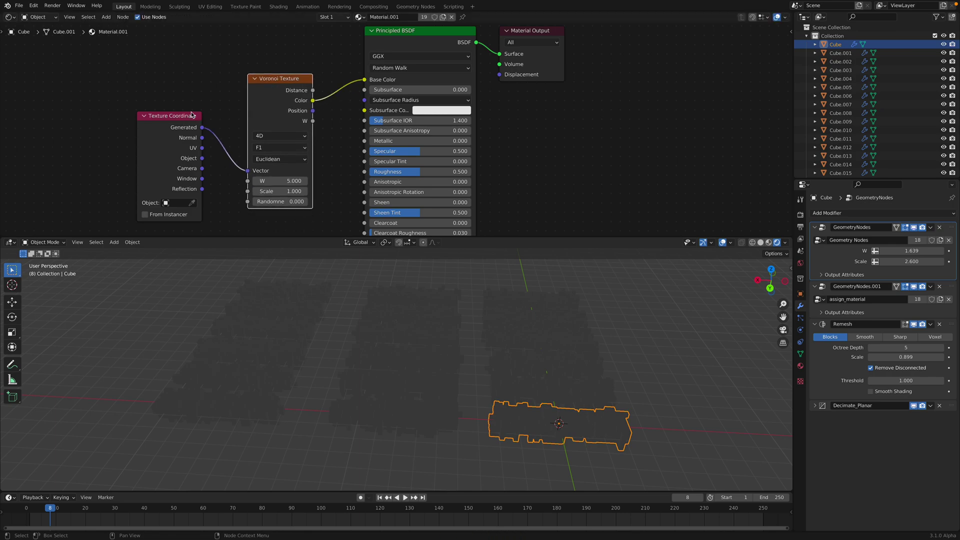
drag(190, 114, 191, 107)
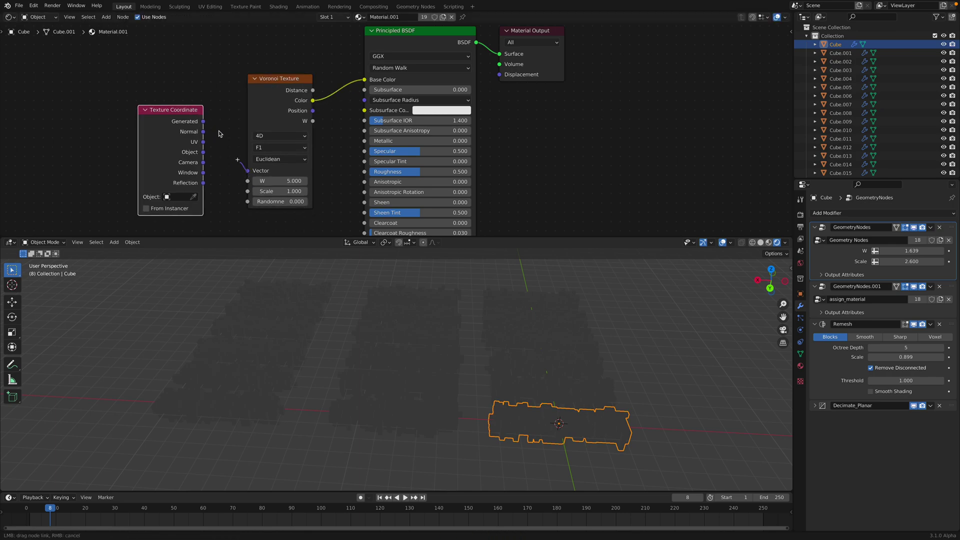
drag(250, 172, 259, 163)
- Deselect all the bars, add a Sun light at the world origin and rotate it freely so it lights the blocks' sides
key(a)
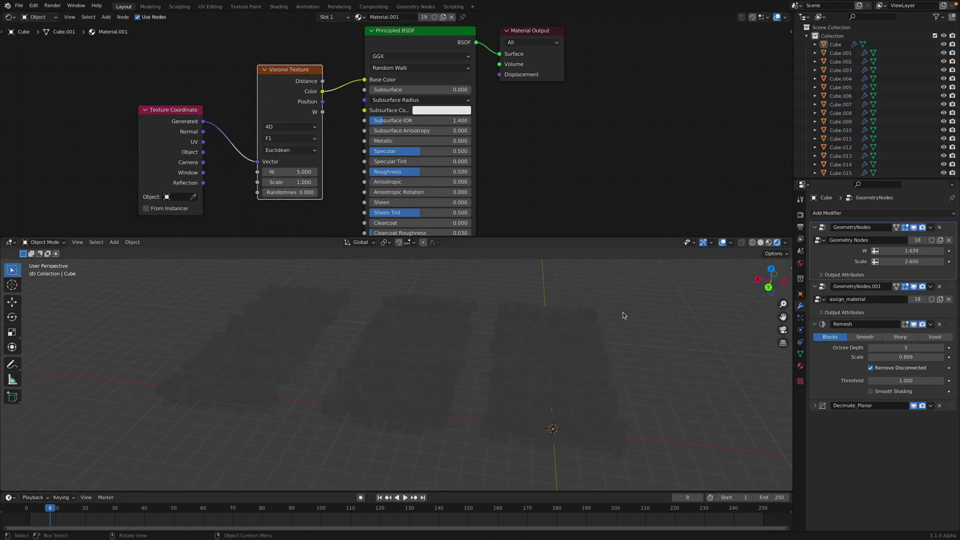
key(alt+a)
key(shift+a)
mouse_move(615, 426)
click(655, 438)
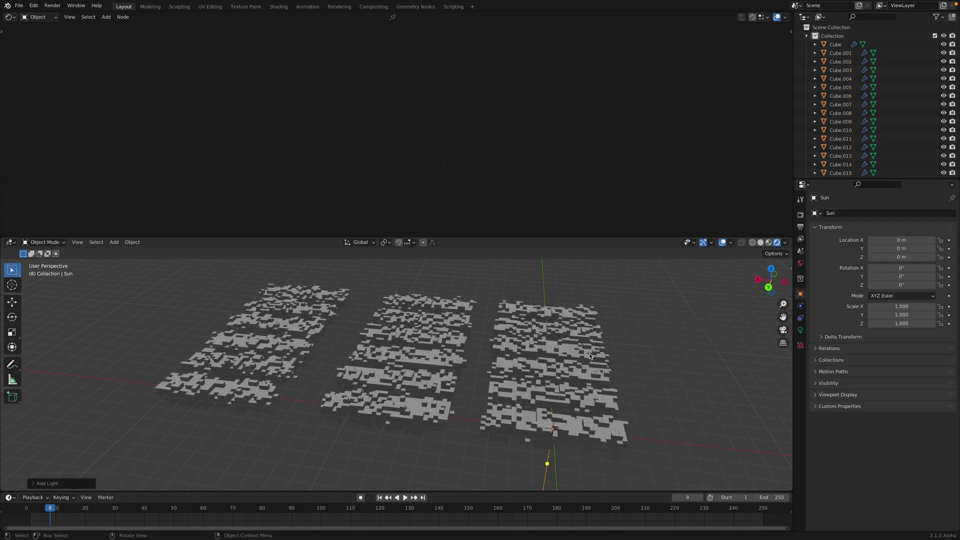
key(r)
key(r)
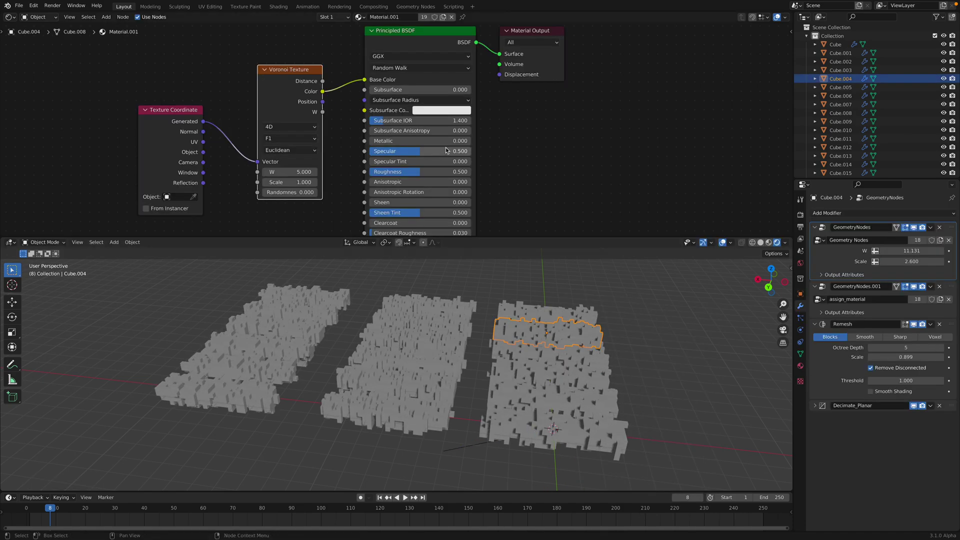
- Select the Cube.004 bar and move its assign_material geometry nodes modifier below Decimate_Planar, to the end of the modifier stack
drag(448, 46, 445, 53)
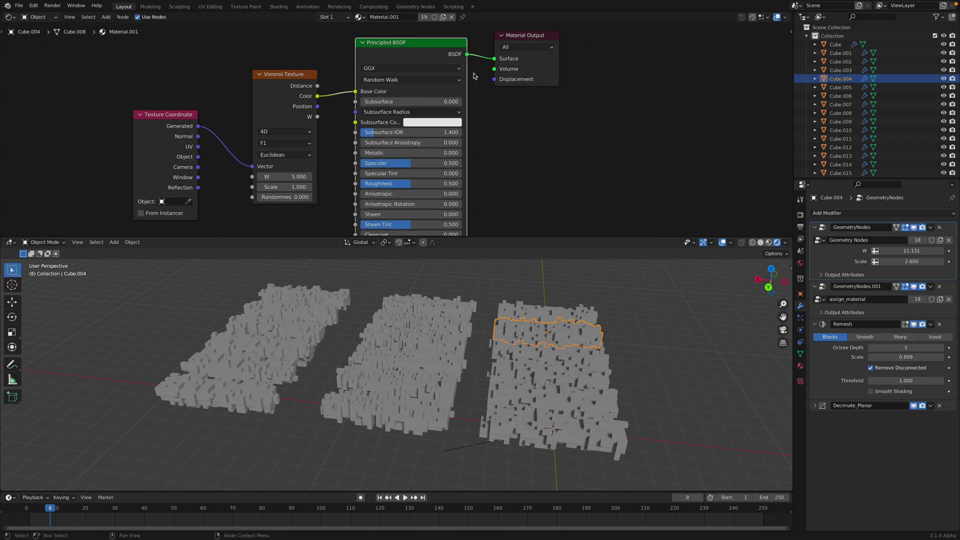
click(816, 406)
drag(950, 288, 956, 475)
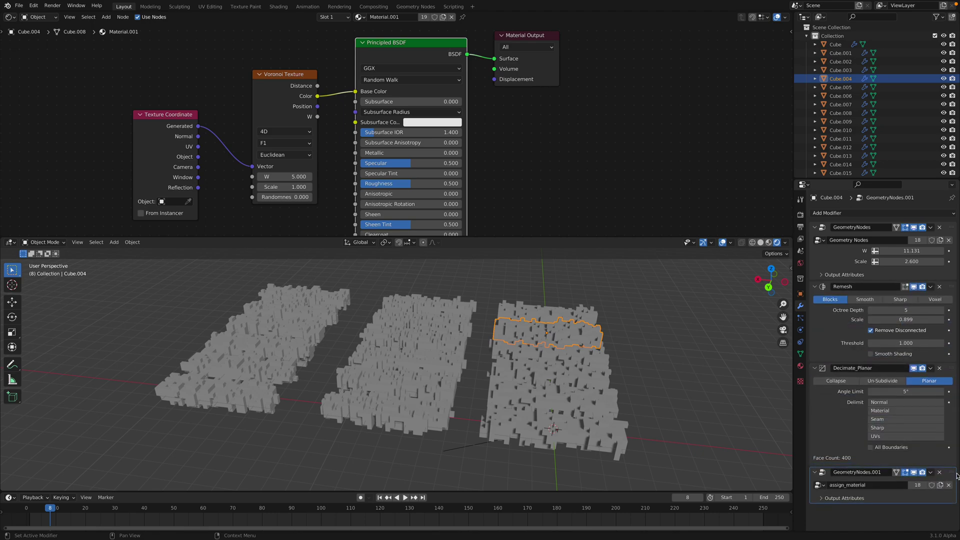
middle_drag(616, 379, 617, 385)
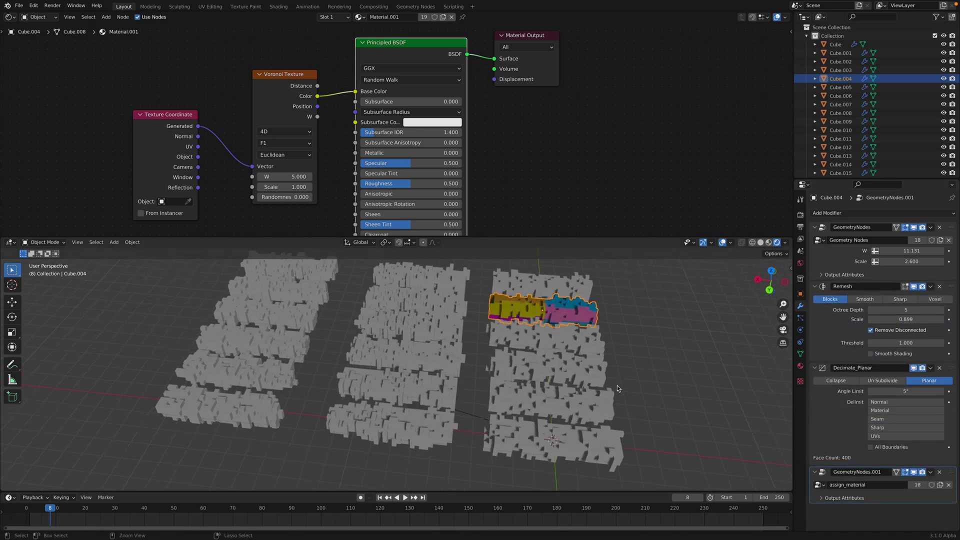
- Copy Cube.004's modifiers to all the other bars, then deselect everything
scroll(617, 385, down, 1)
key(a)
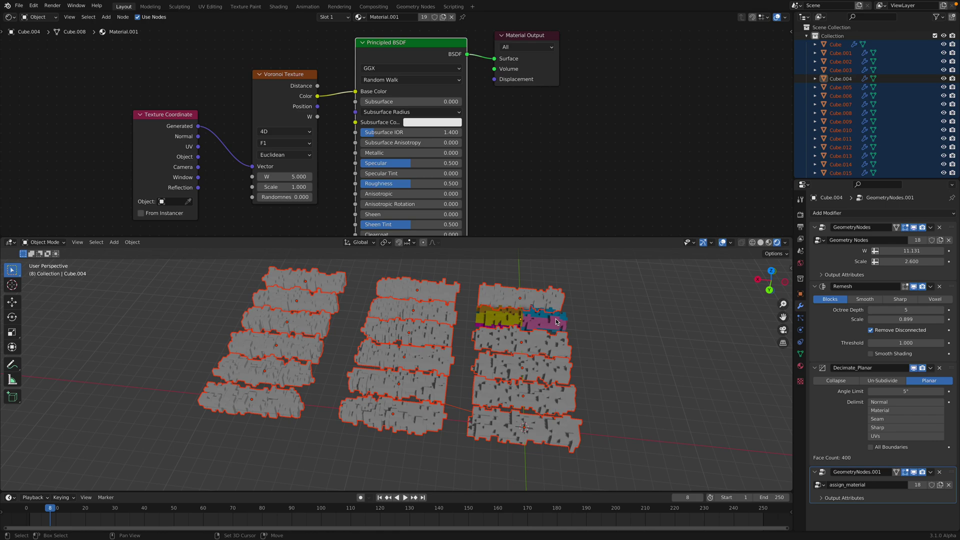
key(ctrl+l)
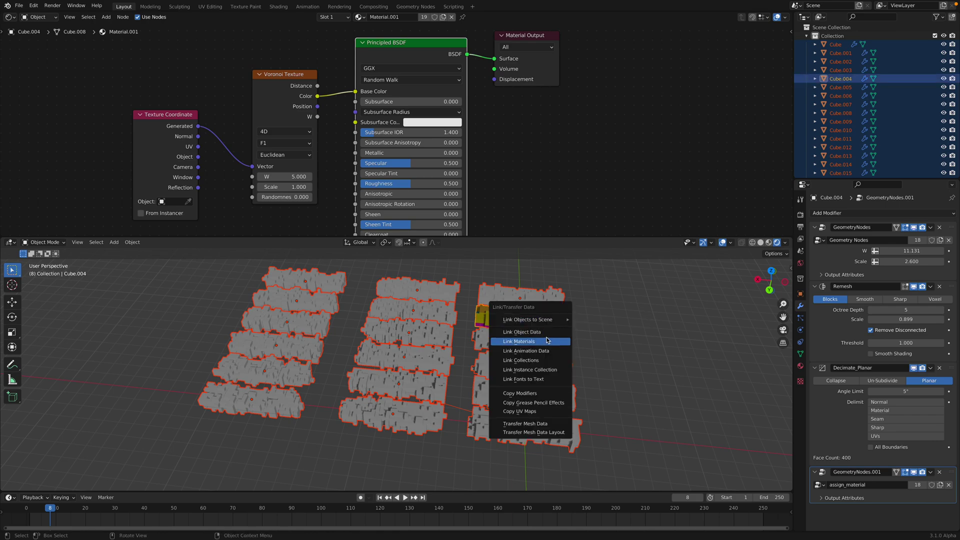
key(Return)
click(593, 354)
mouse_move(592, 356)
middle_down()
mouse_move(595, 376)
mouse_move(593, 357)
middle_up()
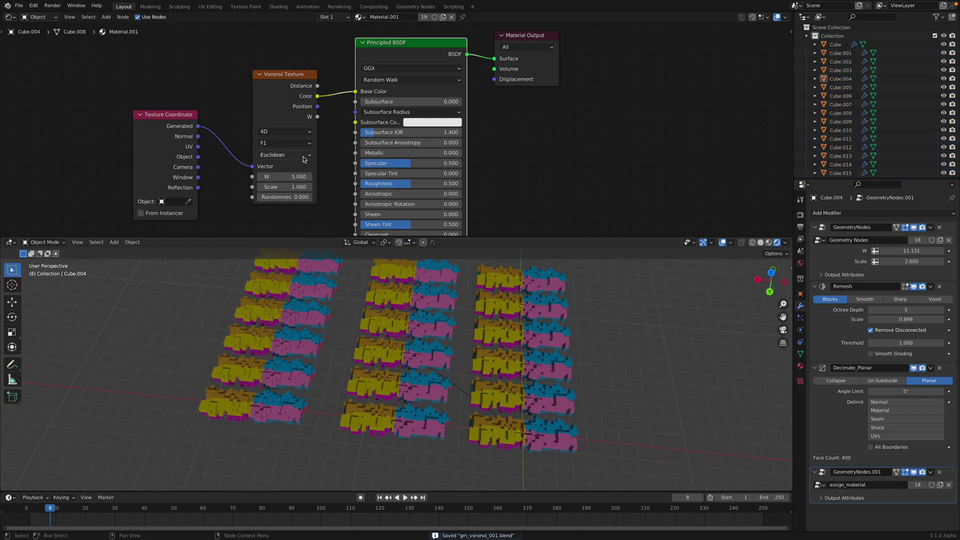
- Try a Scale of 20 with Randomness at 0 on the Voronoi Texture and inspect the coloured bars
click(298, 186)
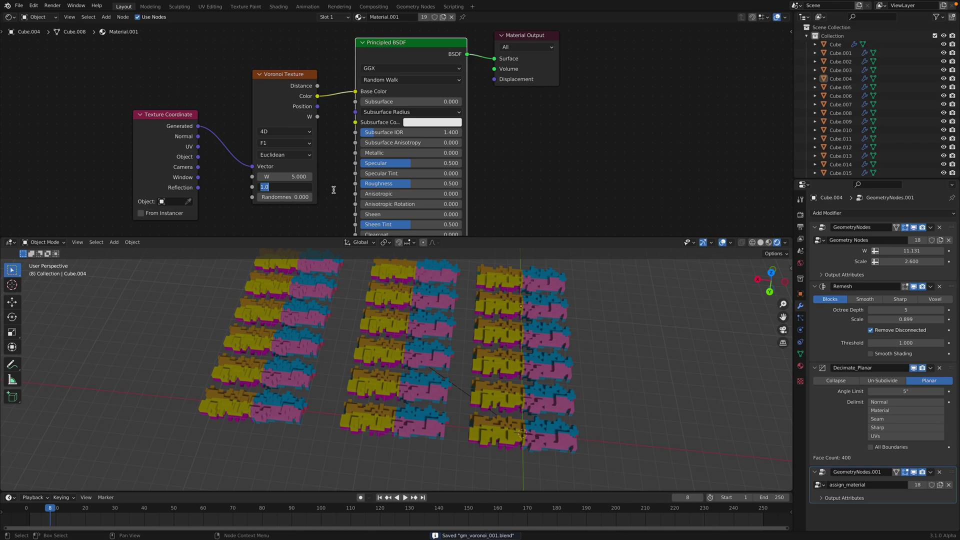
text(20)
key(Return)
drag(285, 197, 258, 197)
middle_drag(533, 405, 533, 376)
scroll(556, 423, up, 7)
scroll(532, 375, down, 6)
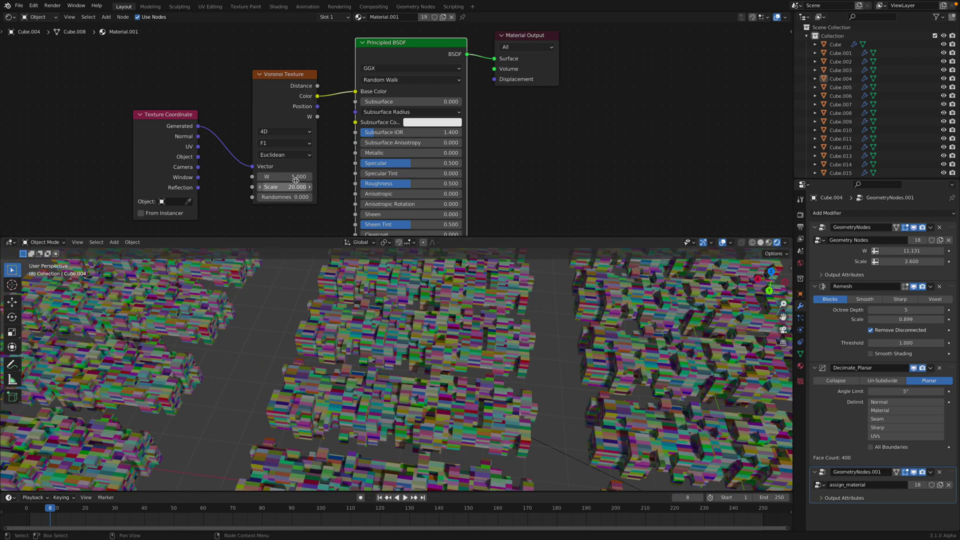
- Set the Voronoi Texture's W to 11.6 and its Scale to 30, keeping Randomness at 0
drag(285, 176, 350, 177)
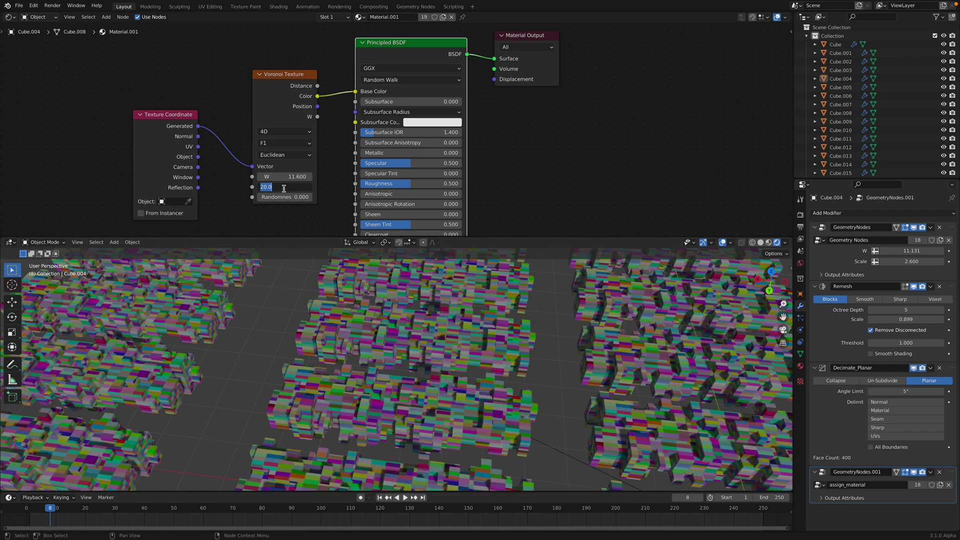
key(Return)
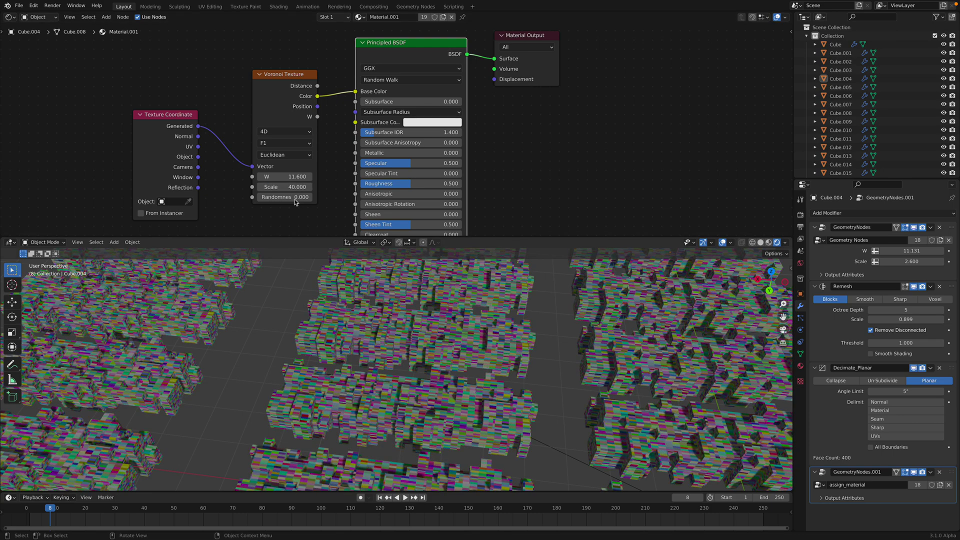
text(30)
key(Return)
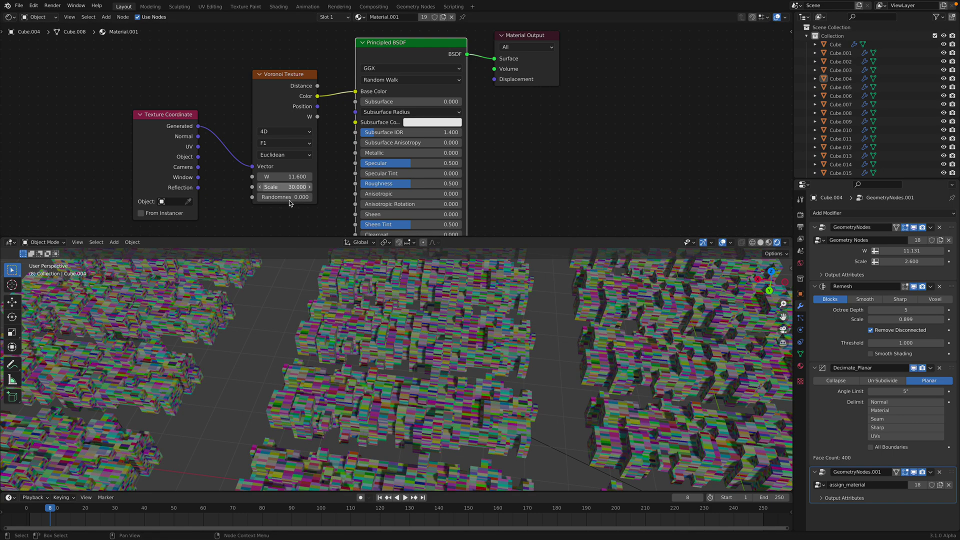
mouse_move(290, 200)
mouse_down()
mouse_move(345, 200)
mouse_move(285, 200)
mouse_up()
- Try feeding the Voronoi Texture's Position output into the Principled BSDF's Base Color
drag(318, 106, 355, 91)
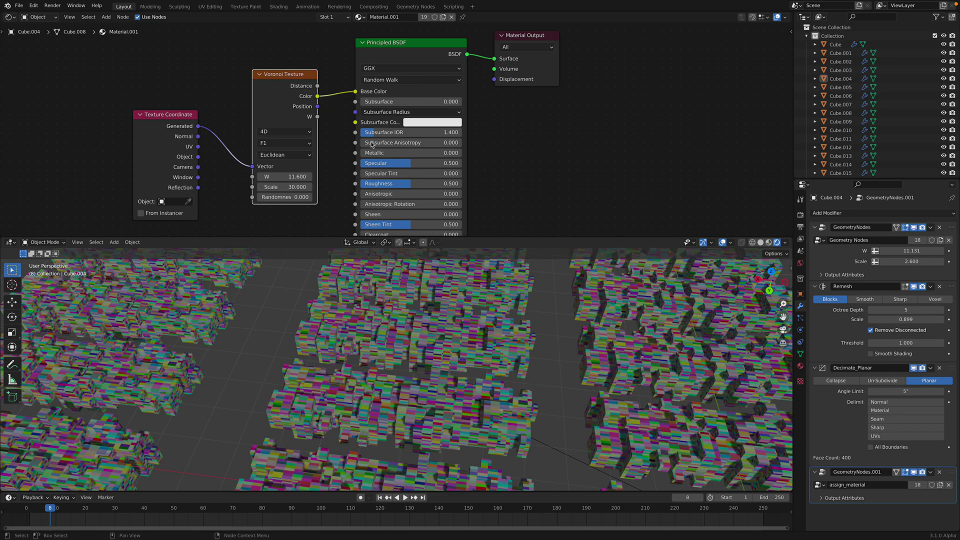
scroll(501, 353, down, 6)
scroll(502, 353, up, 8)
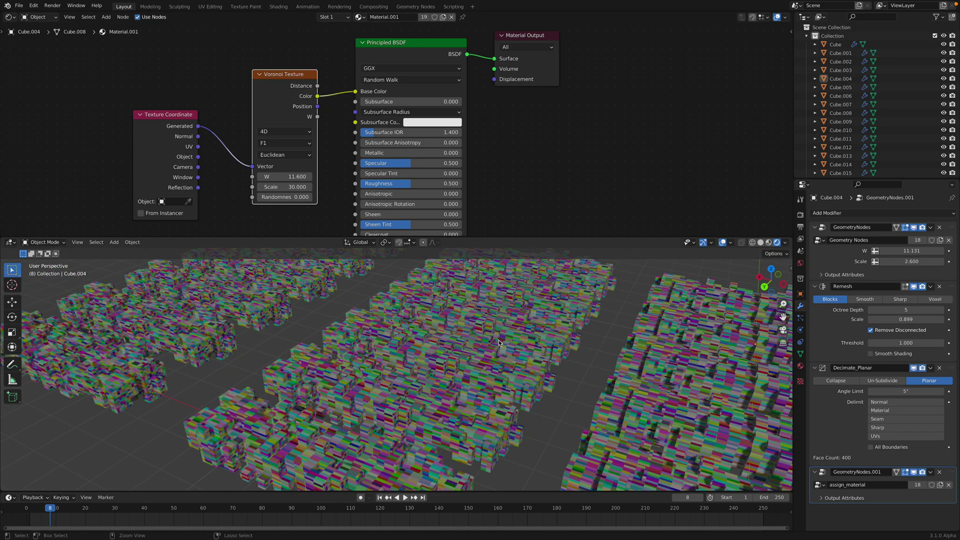
- Save the file and examine the coloured bars from several angles and distances
key(ctrl+s)
middle_drag(529, 334, 498, 284)
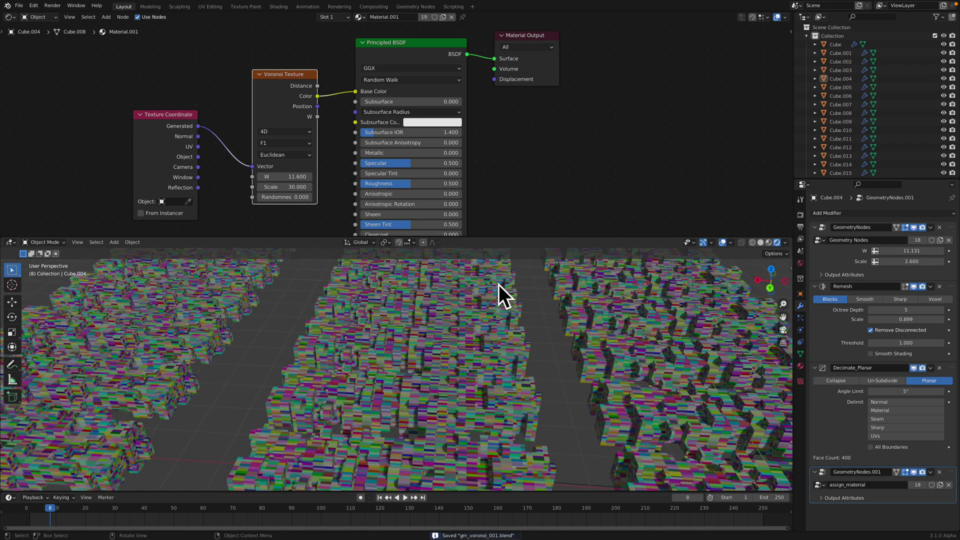
scroll(515, 371, down, 5)
middle_drag(508, 370, 500, 365)
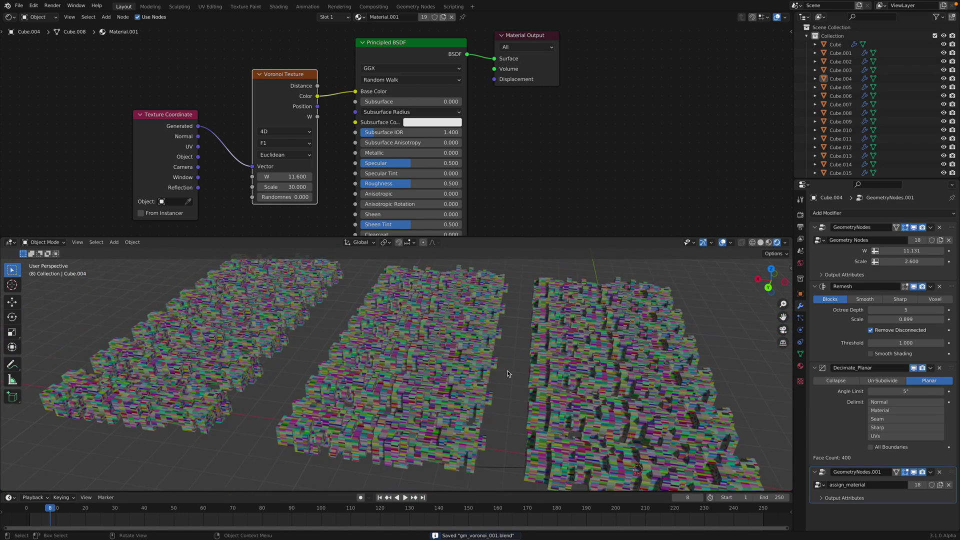
scroll(516, 374, down, 2)
middle_drag(555, 379, 580, 370)
key(ctrl+s)
click(771, 281)
scroll(550, 367, down, 3)
key(ctrl+s)
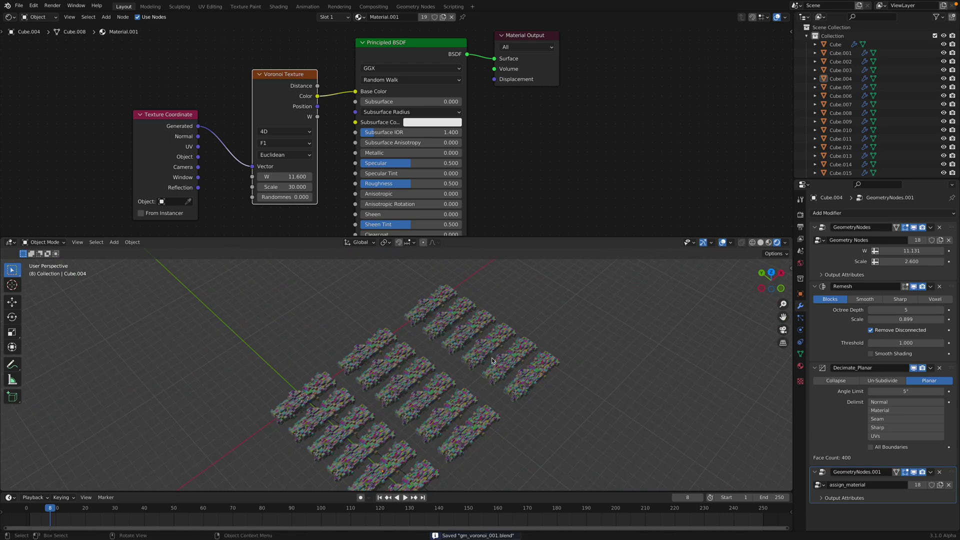
- Reopen the gm_voronoi_001.blend file from the recent files, discarding the unsaved changes
click(479, 354)
click(19, 5)
mouse_move(40, 33)
click(121, 34)
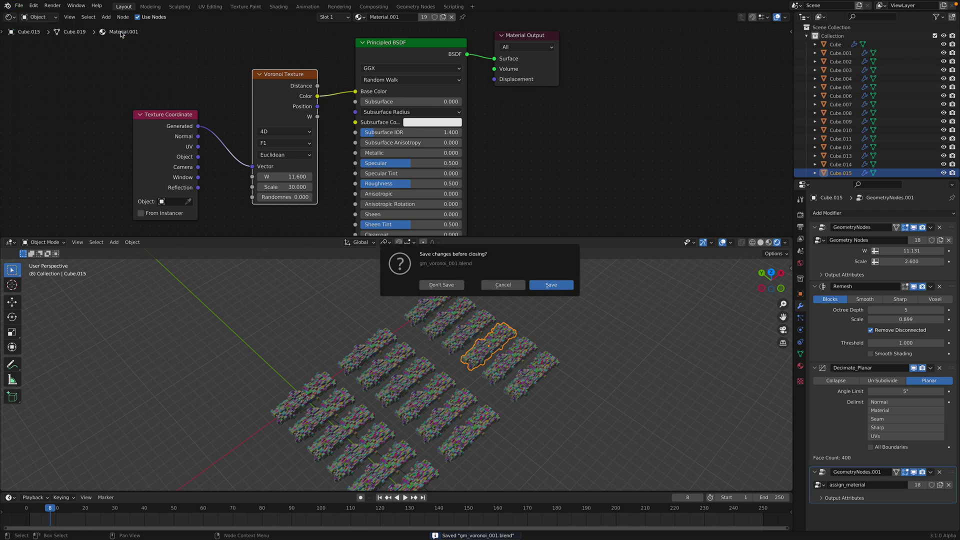
click(459, 287)
- Select the Cube.010 bar, compare the bars in Material Preview and rendered shading, and save the file
middle_drag(418, 368, 491, 352)
scroll(490, 352, up, 2)
click(491, 352)
click(768, 243)
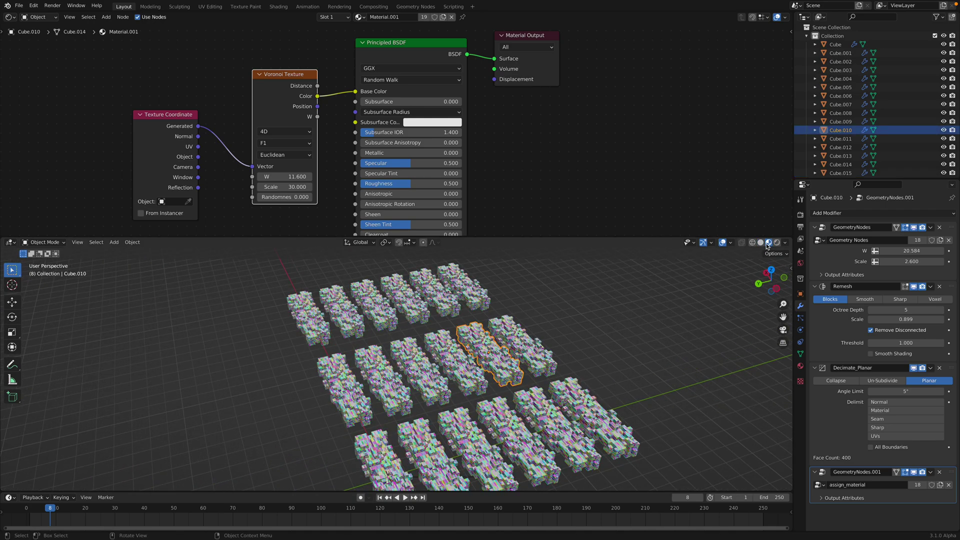
click(776, 243)
mouse_move(665, 307)
middle_down()
mouse_move(598, 302)
mouse_move(652, 364)
mouse_move(569, 358)
middle_up()
key(ctrl+s)
- Select the Cube.004 bar and enlarge the 3D viewport by shrinking the Shader Editor above it
click(564, 322)
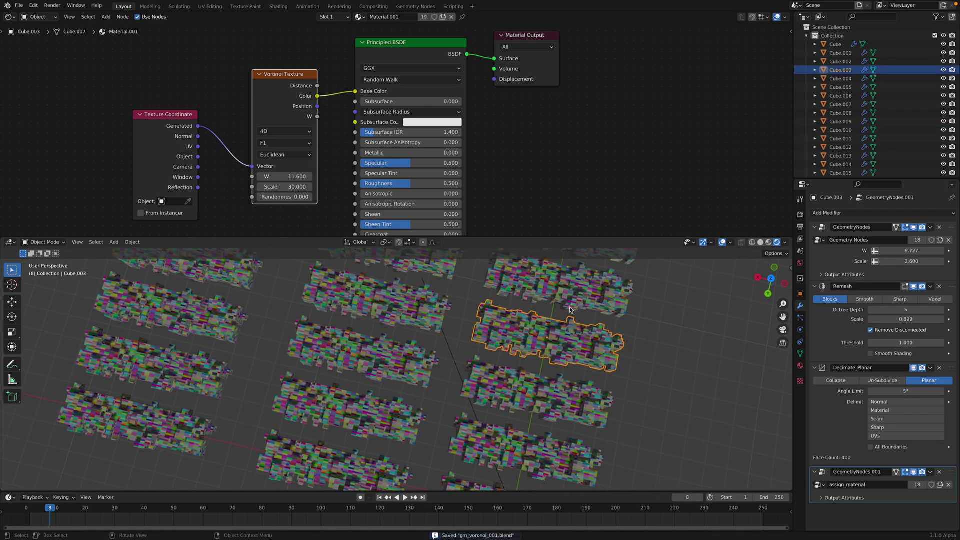
click(570, 310)
scroll(210, 130, down, 2)
click(11, 17)
drag(503, 236, 503, 150)
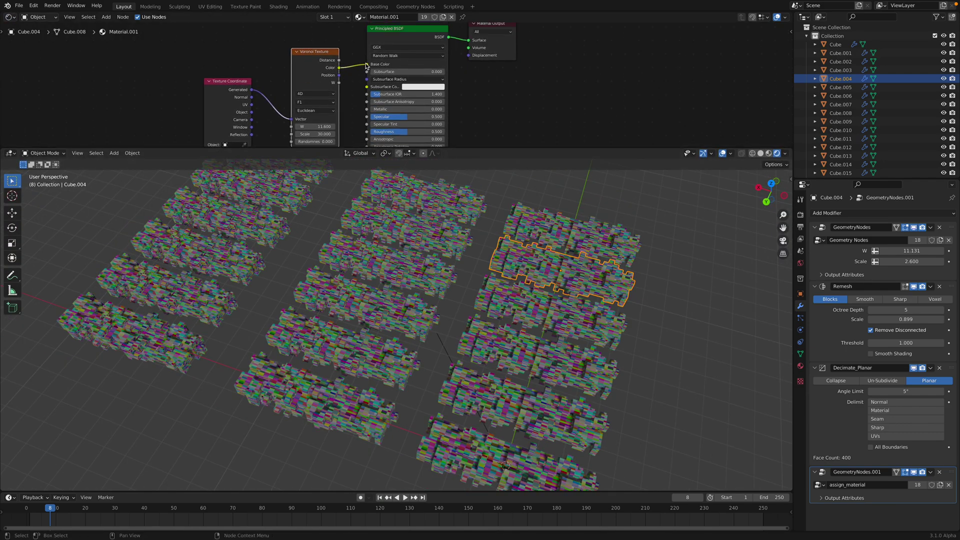
- Disconnect the Voronoi Texture's Color from Base Color, deselect the bar and save the file
drag(366, 65, 346, 54)
middle_drag(639, 253, 649, 231)
click(666, 221)
key(ctrl+s)
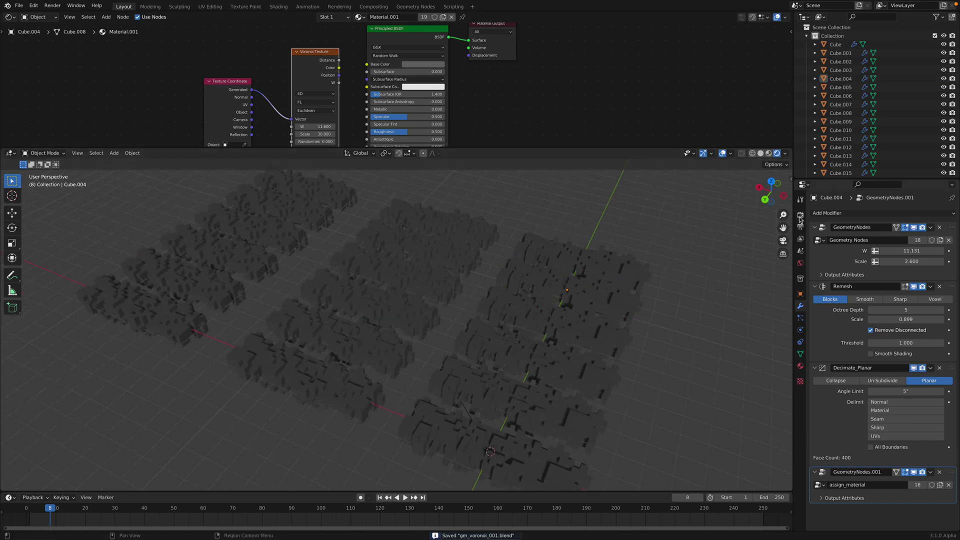
- Enable Ambient Occlusion in the Eevee render settings and set its Distance to 6.38 m
click(799, 215)
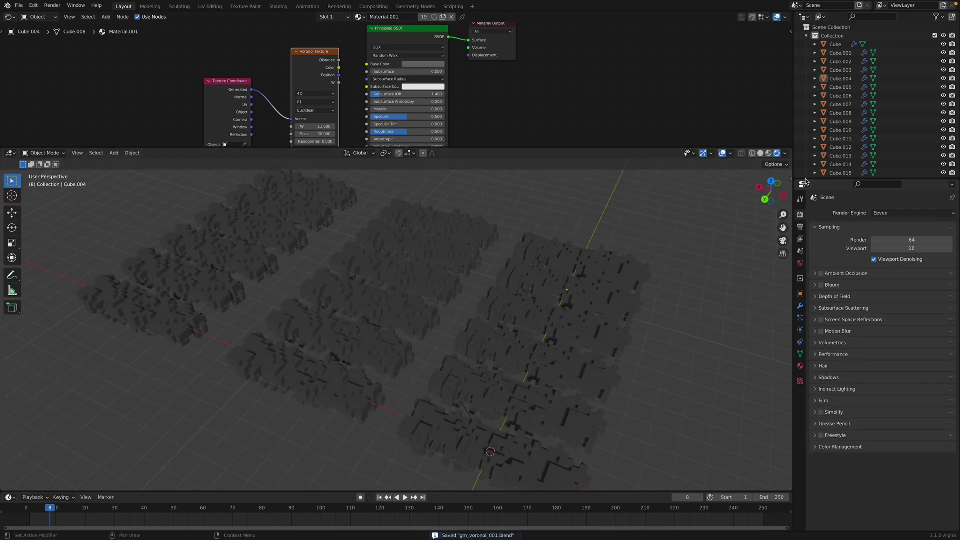
click(816, 273)
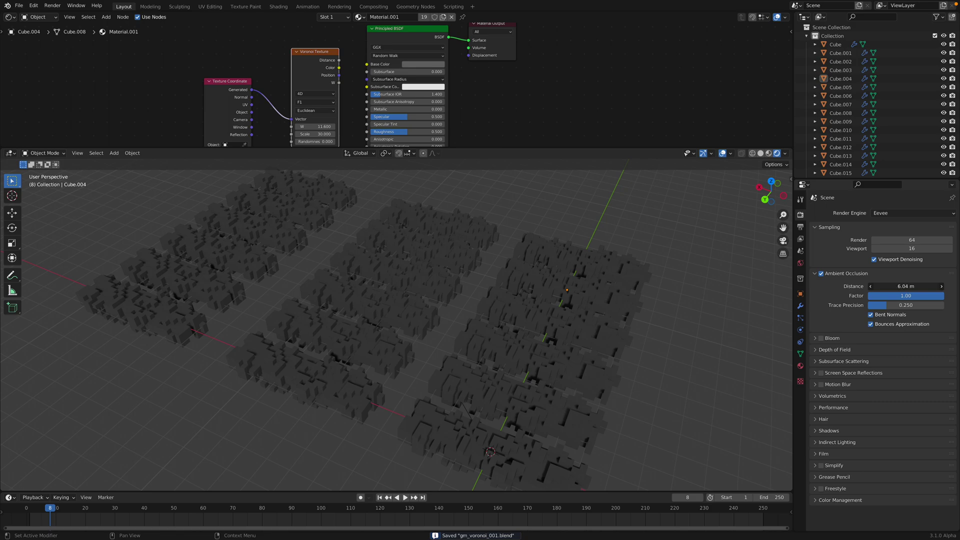
middle_drag(667, 280, 672, 262)
middle_drag(578, 265, 645, 299)
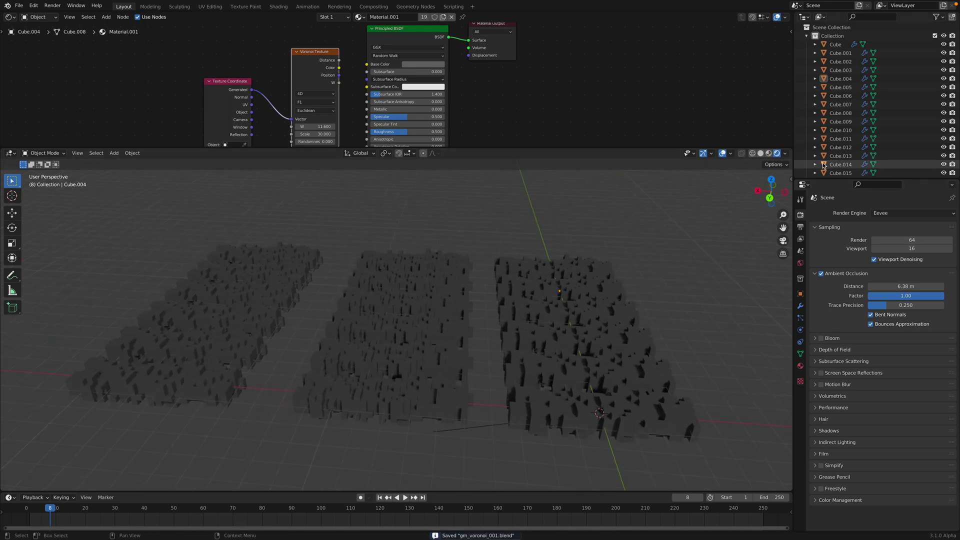
- Rotate the Sun light freely and move it about 5.9 m, towards the middle column of bars
click(497, 427)
key(r)
key(r)
click(572, 388)
key(g)
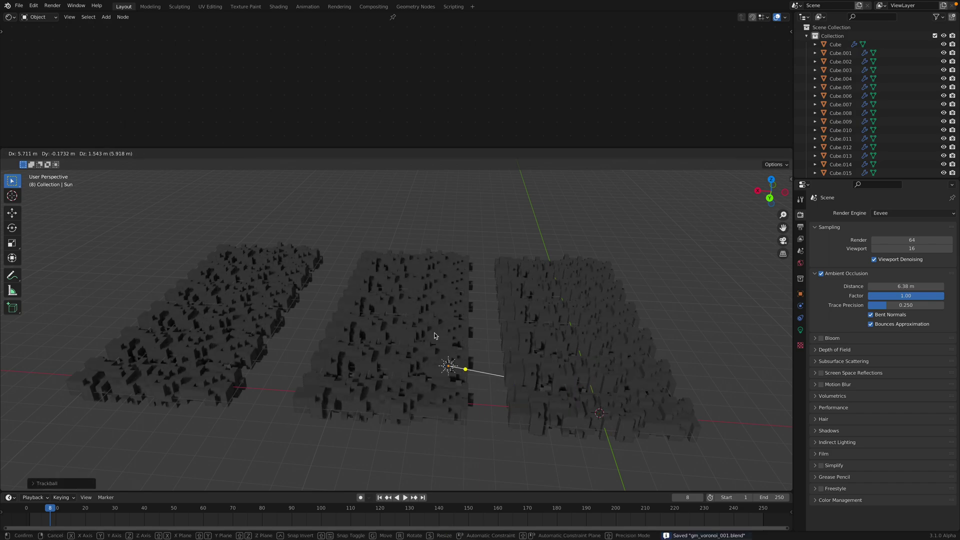
right_click(434, 333)
- Compare the bars in solid and Material Preview shading, leave Material Preview on, and save the file
click(764, 153)
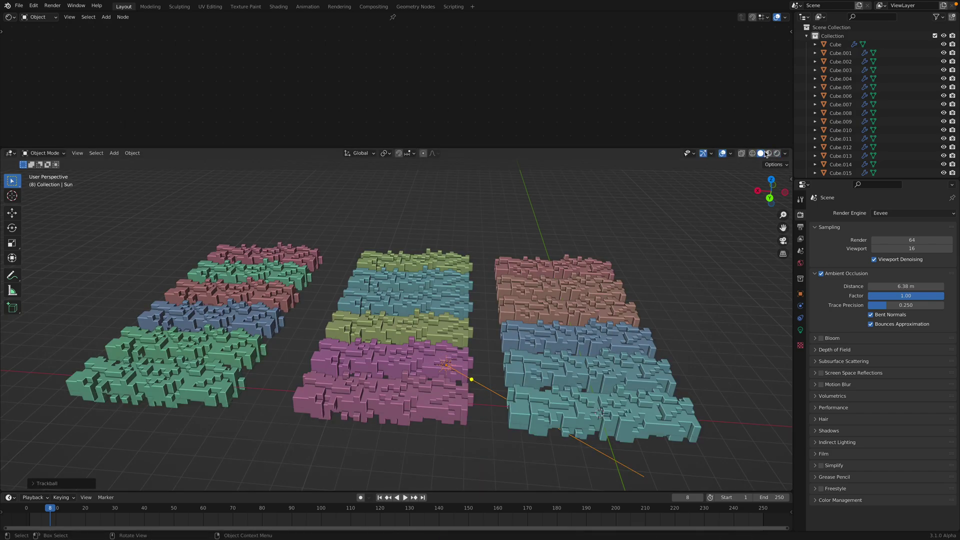
click(768, 154)
middle_drag(667, 258, 649, 274)
middle_drag(592, 336, 471, 299)
key(ctrl+s)
- Show the modifier properties and select several bars in turn, ending with Cube.010, to examine their W values
click(610, 292)
click(800, 305)
click(470, 297)
click(459, 264)
click(416, 234)
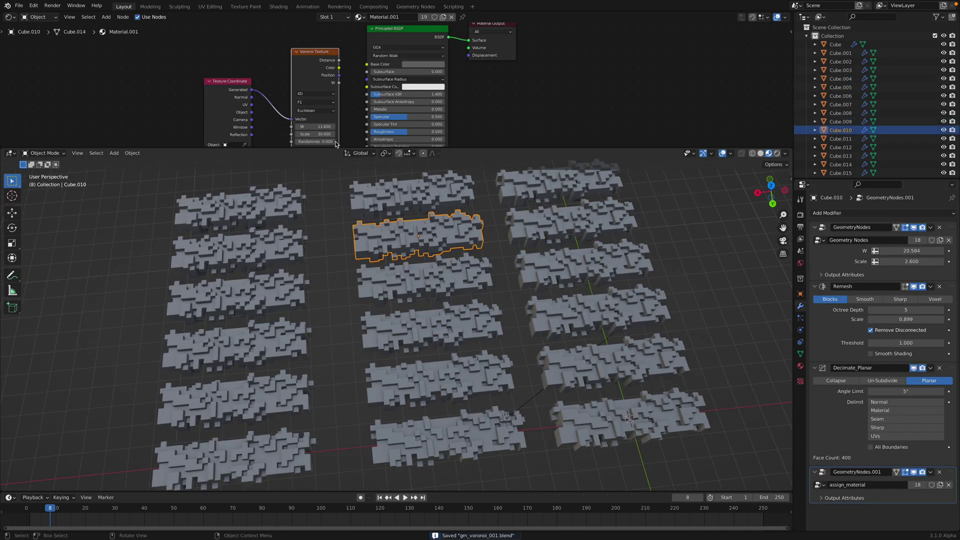
- Switch the Shader Editor to the Sverchok node editor and display the existing NodeTree around its Random Num Gen node
click(10, 17)
click(40, 70)
click(358, 17)
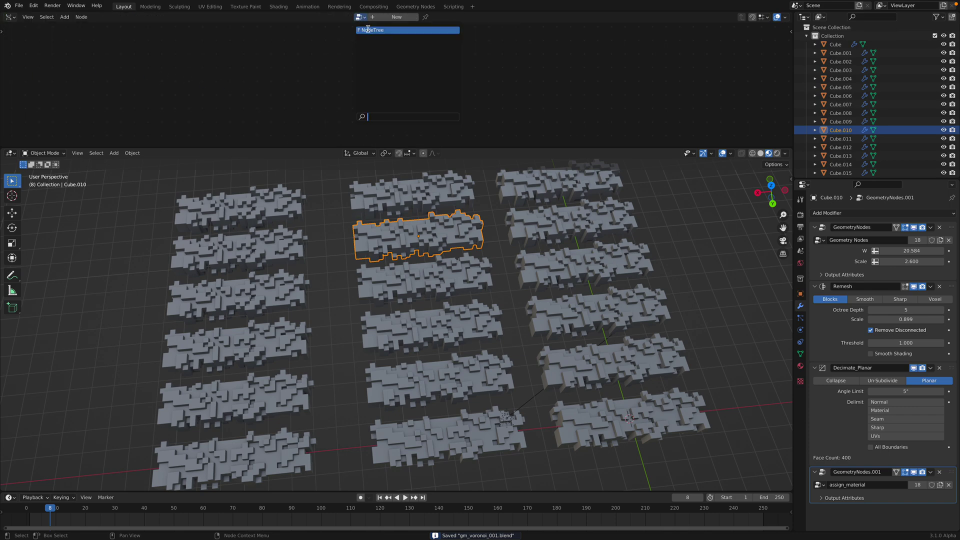
click(380, 28)
middle_drag(370, 130, 328, 105)
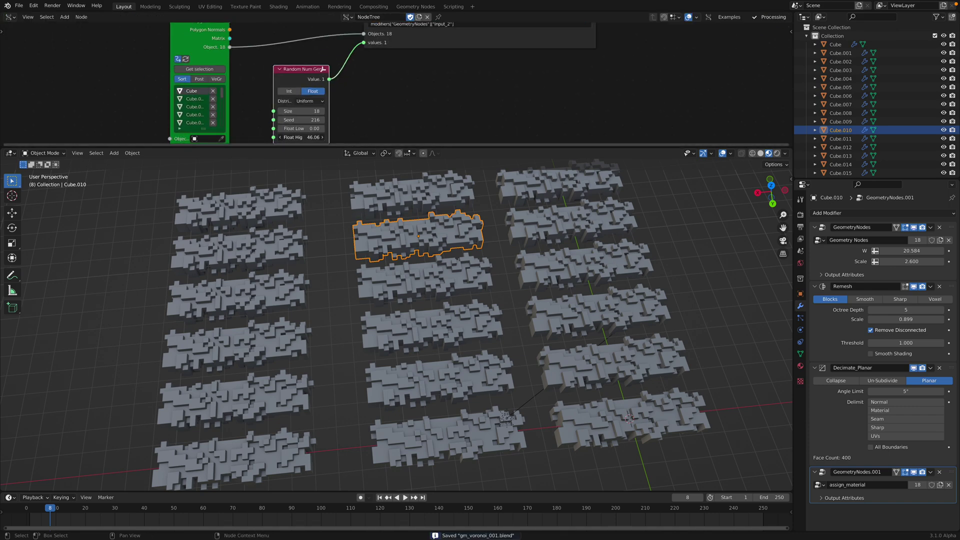
- Set the Random Num Gen node's Float High to 10000 and its Seed to 438
text(00)
key(Return)
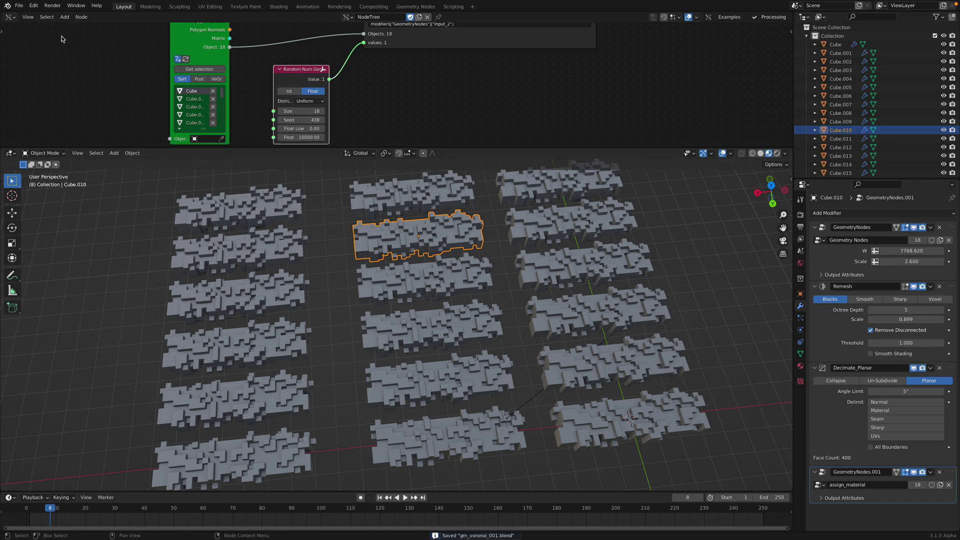
click(19, 5)
mouse_move(50, 32)
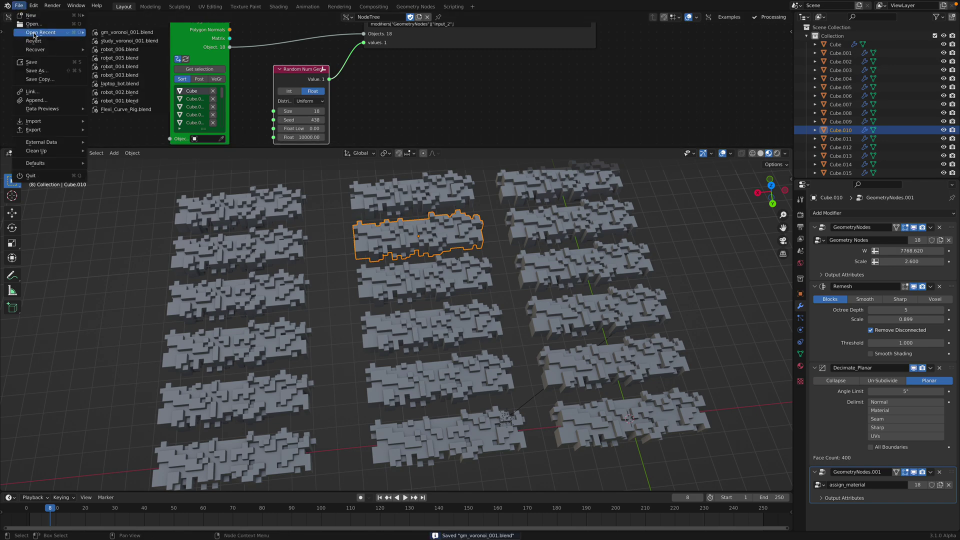
click(108, 35)
- Deselect the bar and lower Cube.010's Scale input in its GeometryNodes modifier to 0.860
middle_drag(563, 244, 572, 257)
click(658, 264)
middle_drag(607, 292, 486, 320)
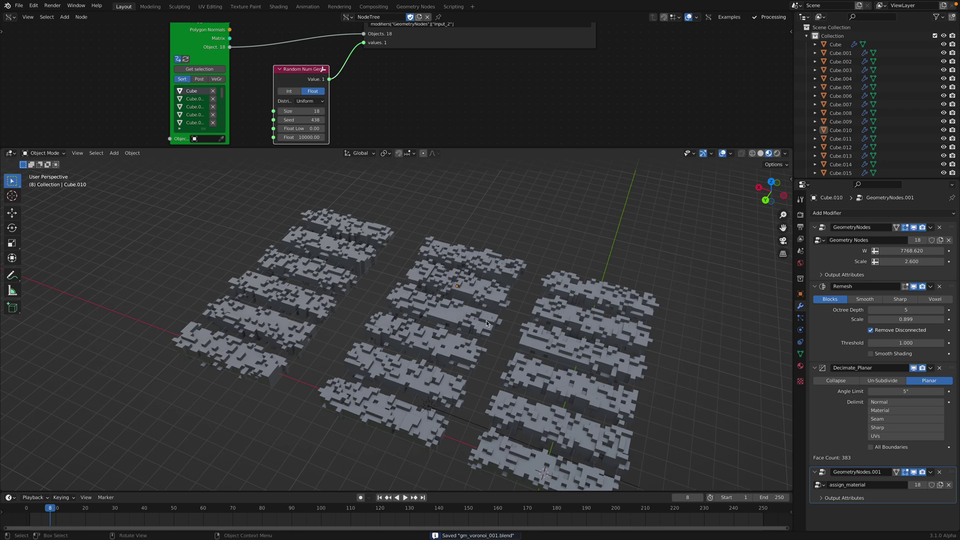
mouse_move(908, 262)
mouse_down()
mouse_move(929, 262)
mouse_move(898, 262)
mouse_up()
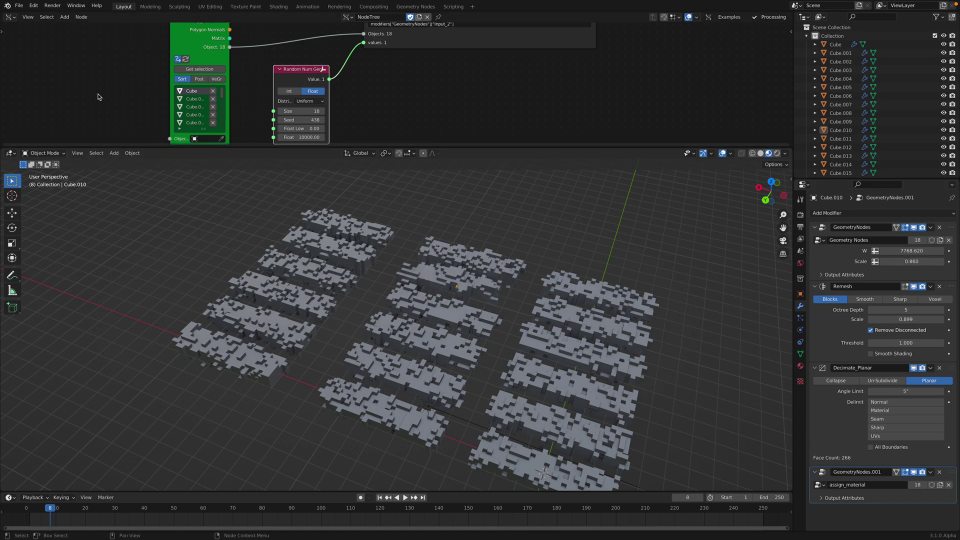
- Display Cube.010's Geometry Nodes tree in the Geometry Node editor and delete the Group Input node feeding the Voronoi Scale
click(10, 16)
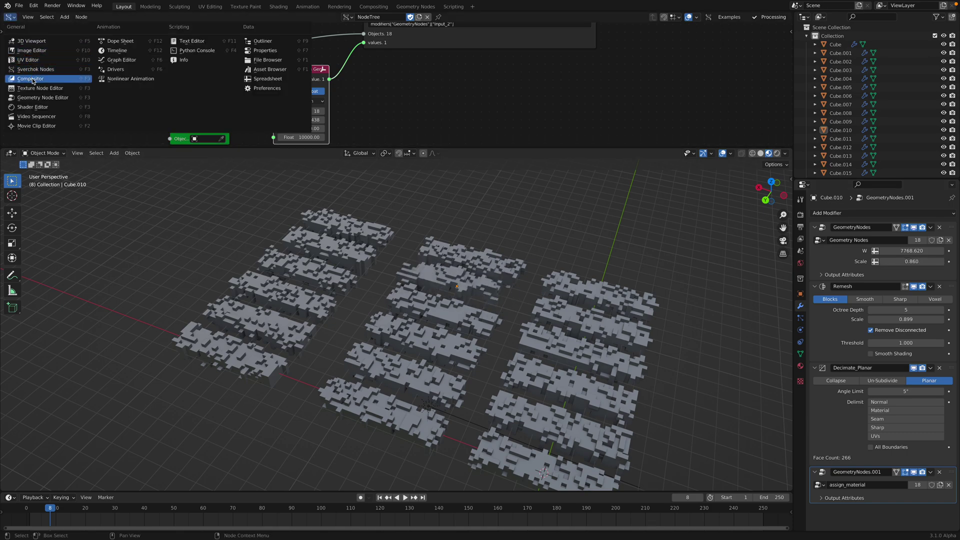
click(43, 98)
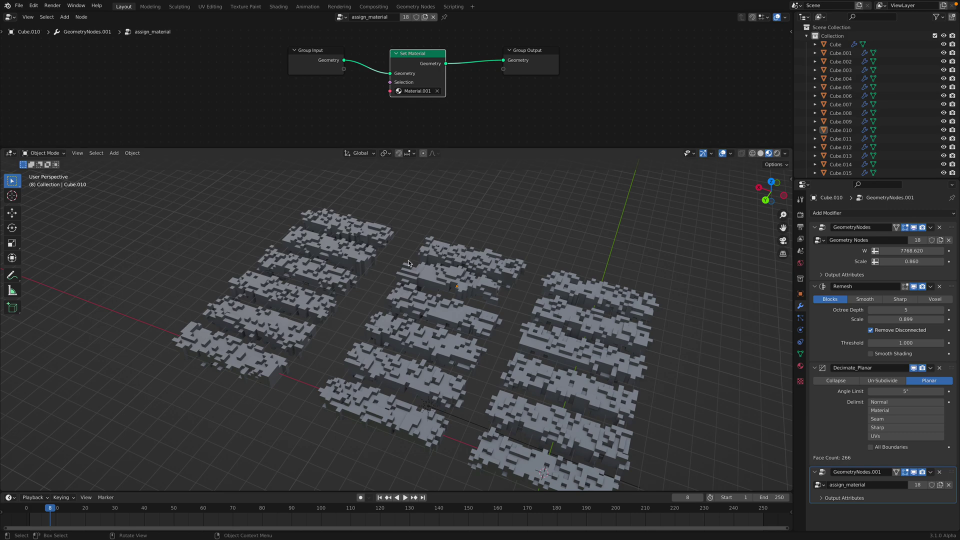
click(452, 281)
click(951, 231)
middle_drag(297, 125, 306, 109)
drag(170, 108, 165, 106)
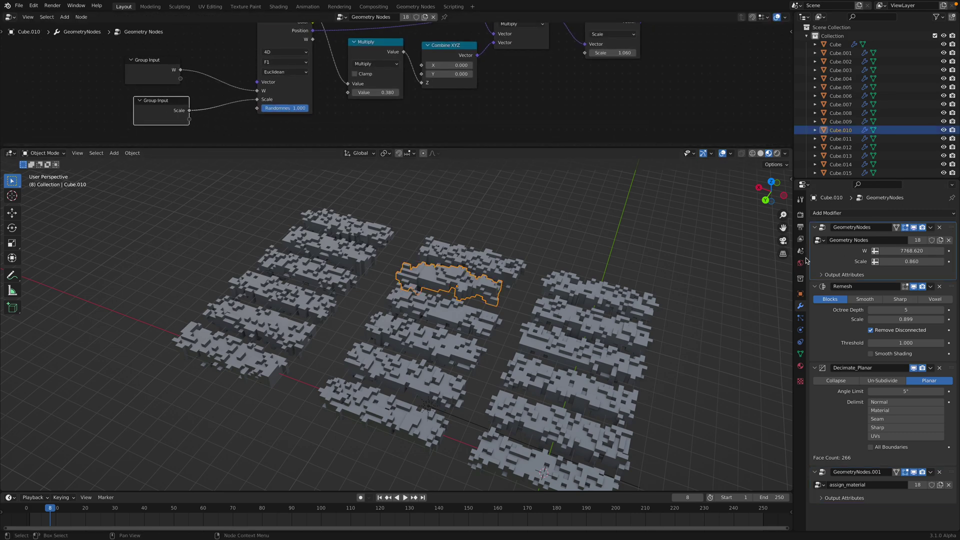
key(x)
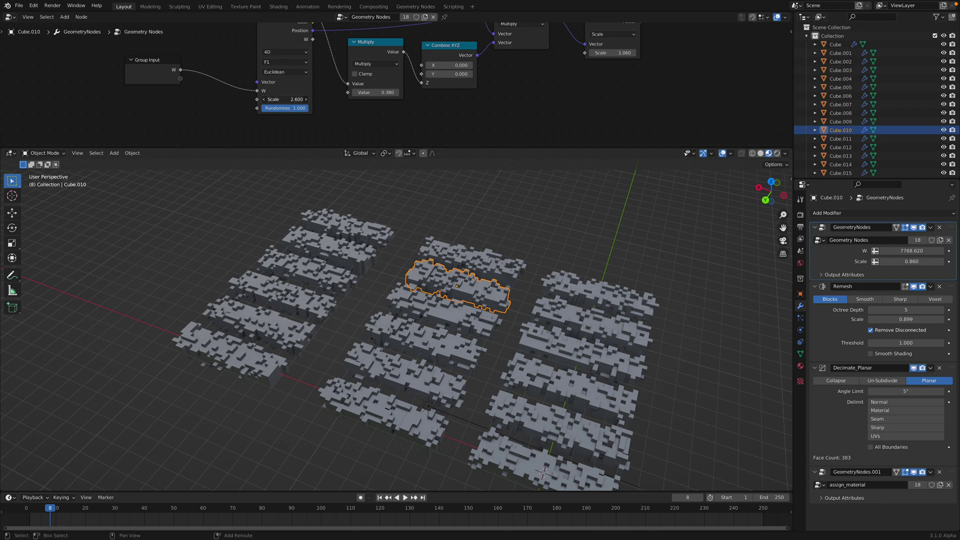
- Try Voronoi Texture Scale values of 2.12 and 0.4 on the bars
drag(293, 99, 283, 99)
click(293, 99)
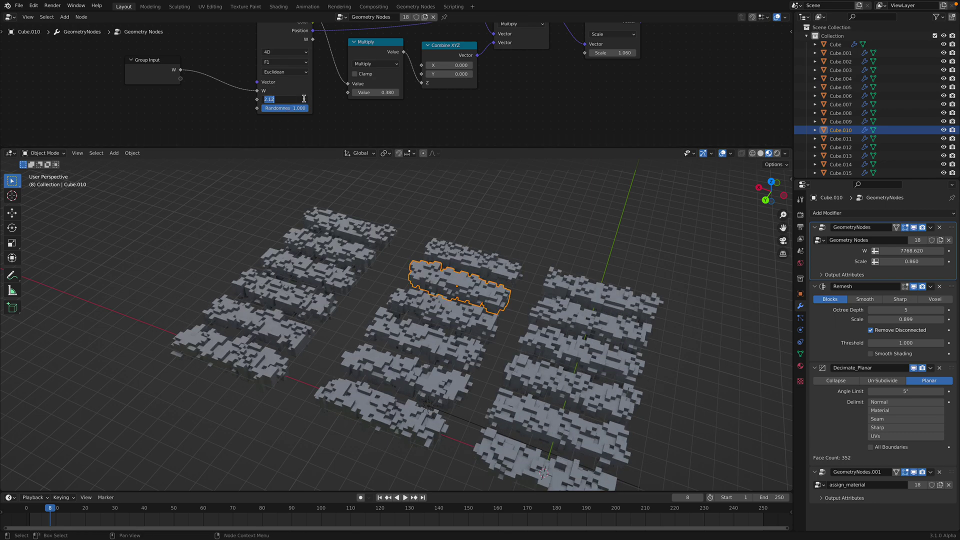
key(Return)
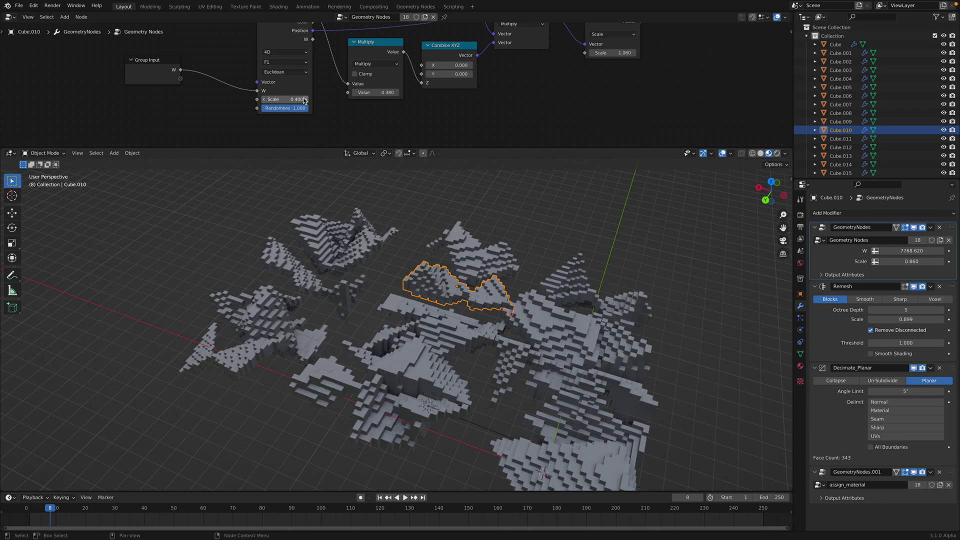
- Set the Voronoi Texture's Scale to 1 and save the file
click(302, 95)
text(1)
key(Return)
mouse_move(447, 285)
middle_down()
mouse_move(472, 332)
mouse_move(451, 286)
middle_up()
key(ctrl+s)
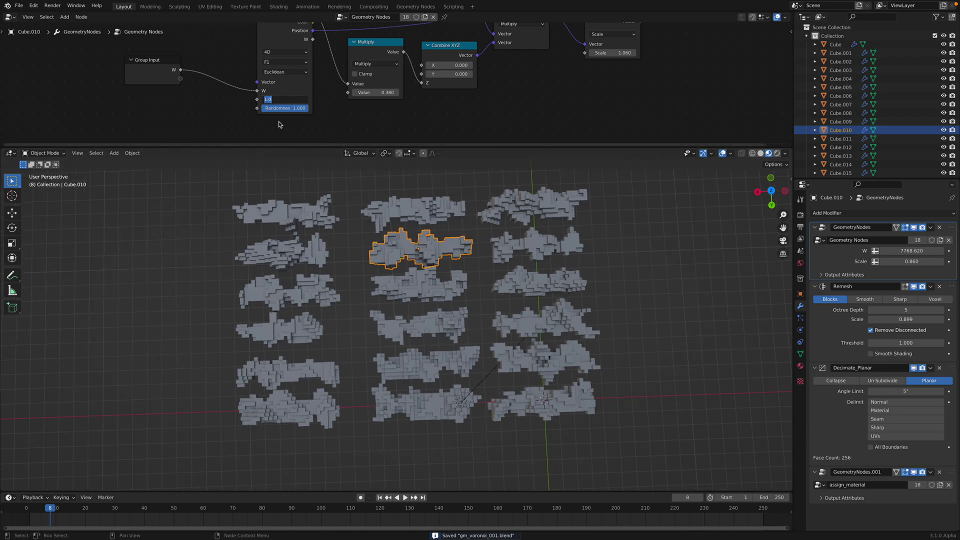
- Try a Voronoi Texture Randomness of 0.5, and restore it to 1
click(290, 109)
click(289, 109)
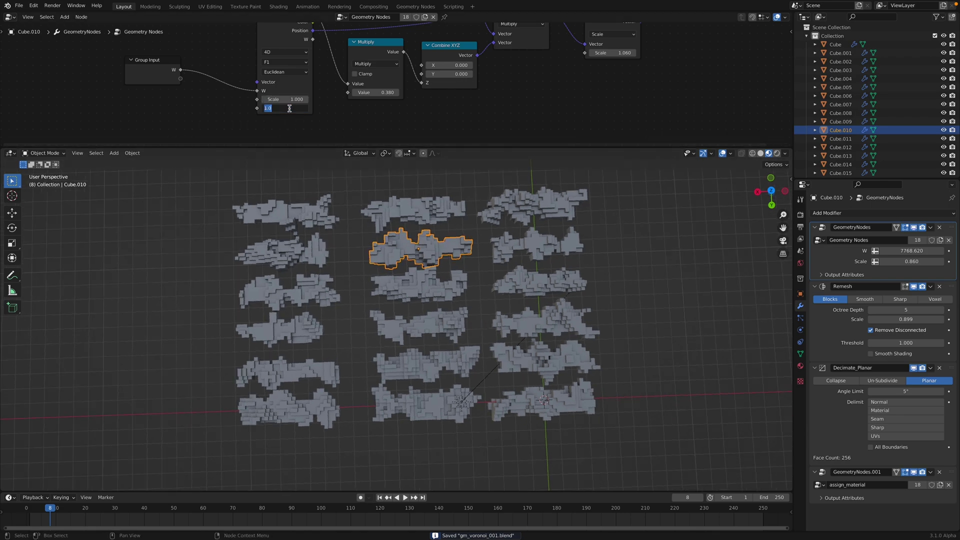
text(.5)
key(Return)
click(289, 109)
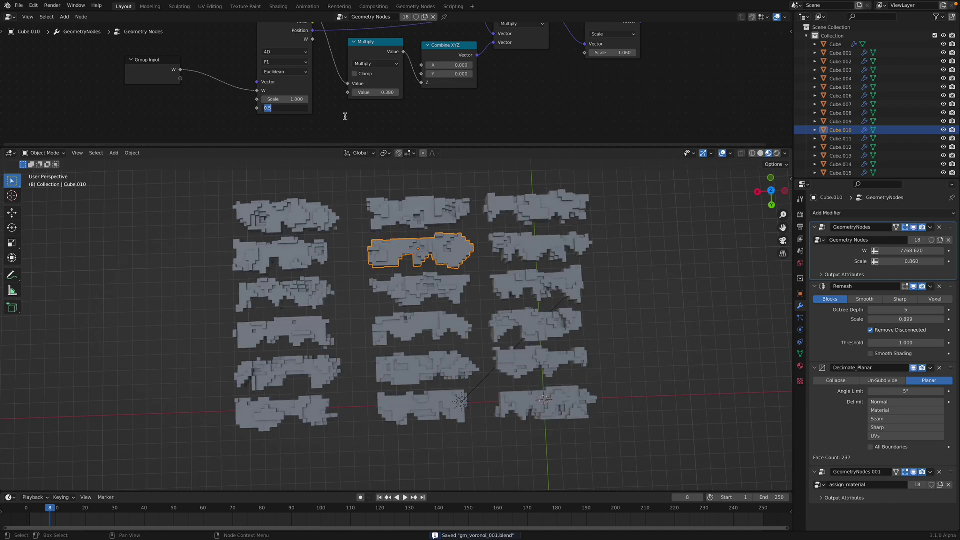
text(1)
key(Return)
- Deselect Cube.010 and save the file
middle_drag(405, 215, 543, 306)
click(614, 266)
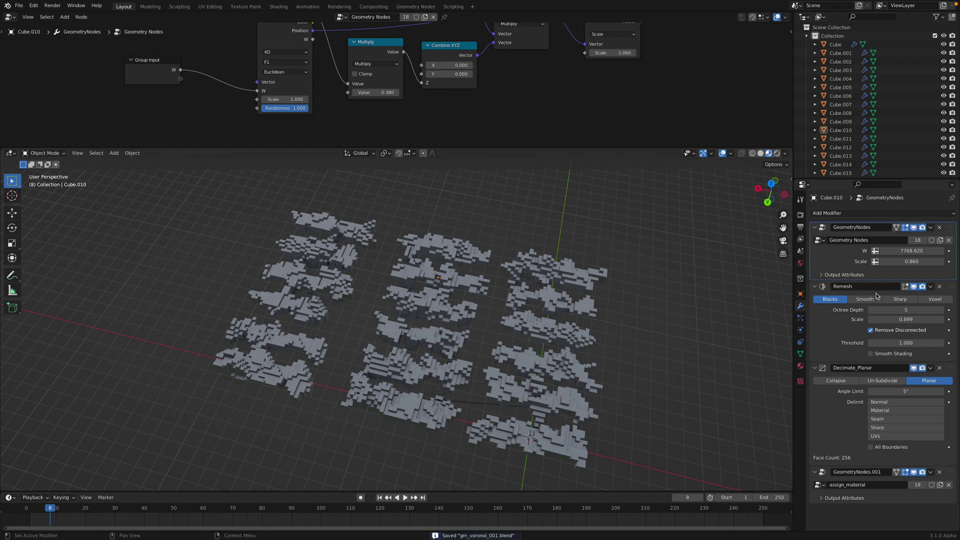
scroll(563, 83, down, 2)
middle_drag(565, 81, 525, 118)
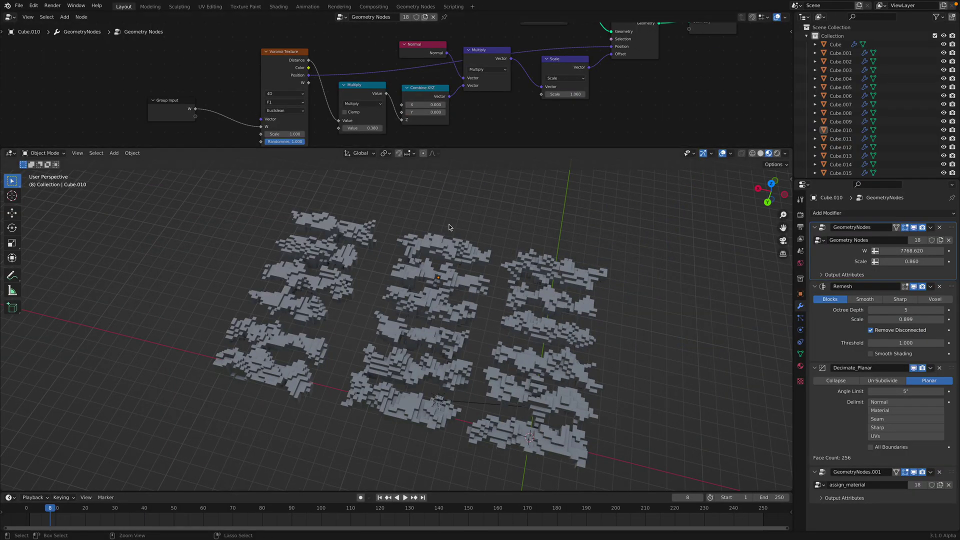
key(ctrl+Left)
key(ctrl+Right)
key(ctrl+s)
- Enlarge the node editor and frame the complete Geometry Nodes tree, with the bars viewed at a low angle
drag(477, 148, 480, 207)
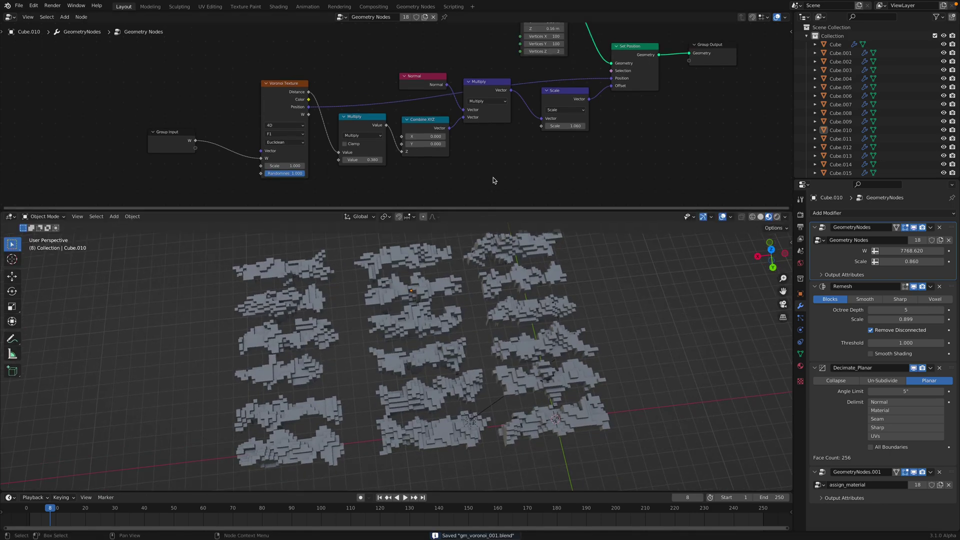
scroll(493, 180, down, 5)
middle_drag(525, 150, 482, 153)
scroll(472, 145, up, 2)
scroll(525, 154, up, 2)
middle_drag(542, 340, 515, 325)
scroll(550, 305, up, 2)
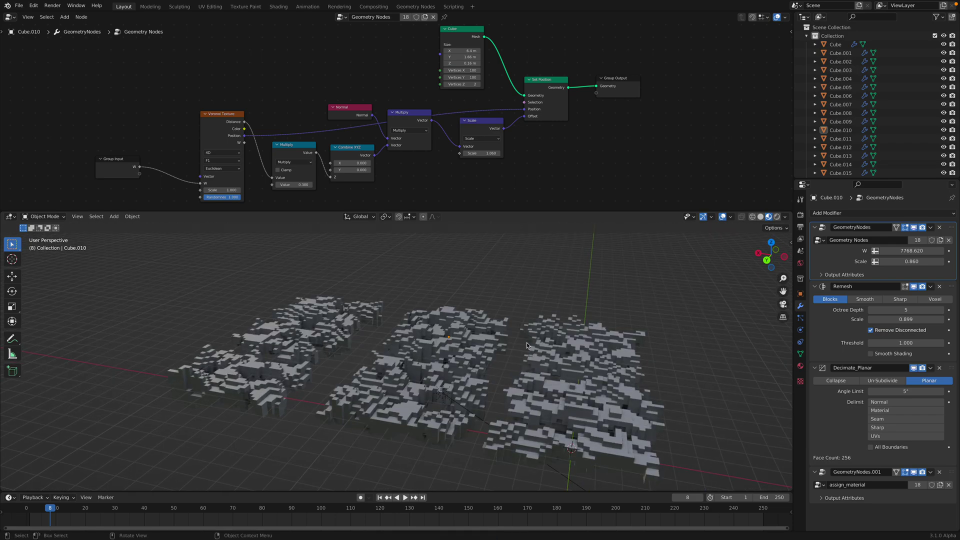
mouse_move(766, 4)
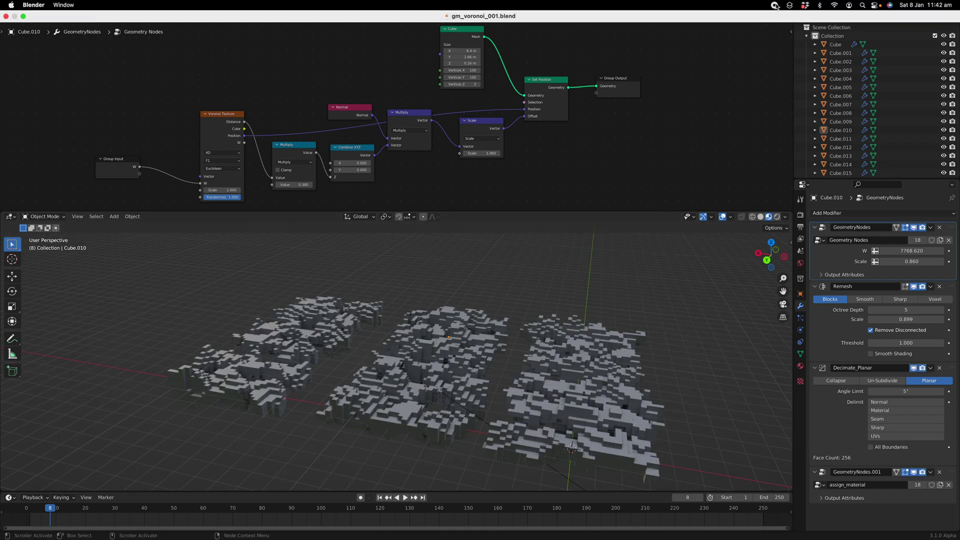